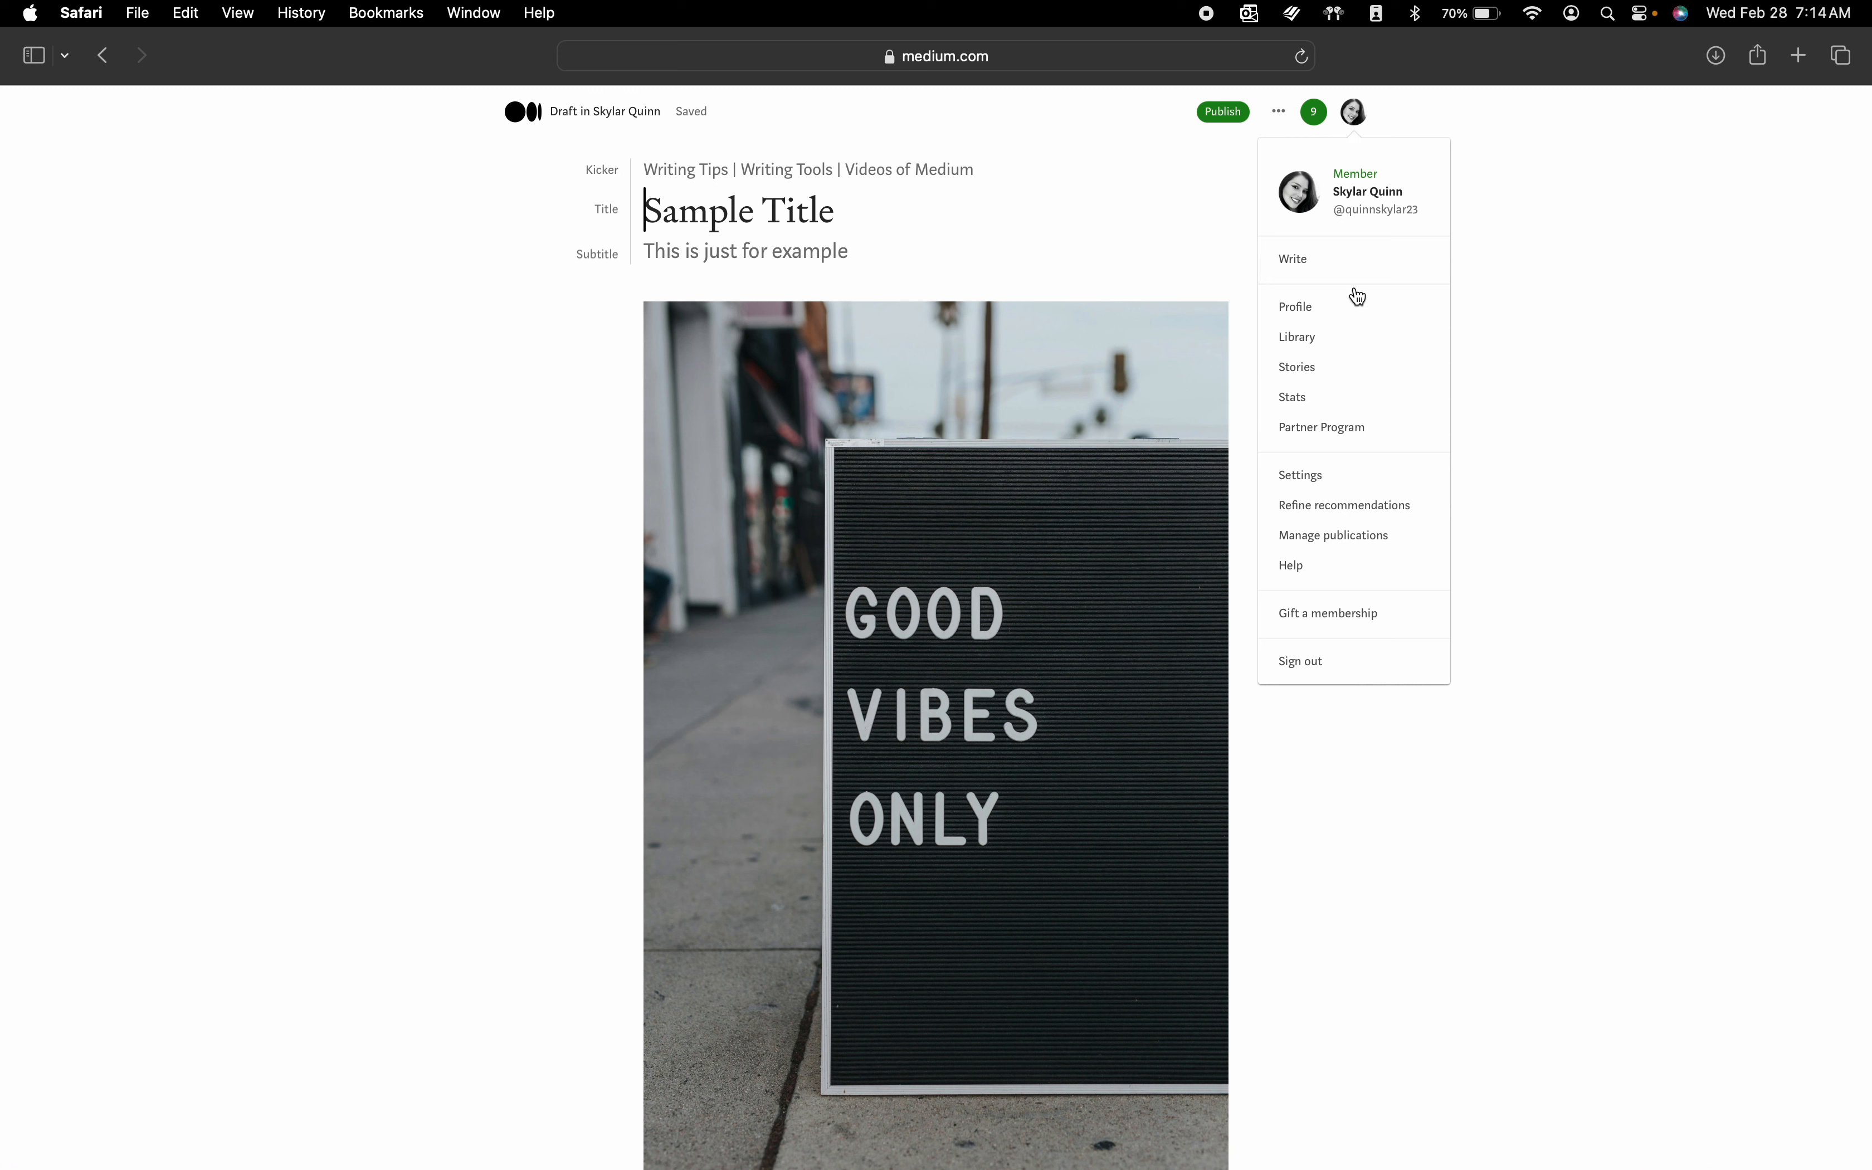
Step: Start a new story and give it the title "Sample Title for Medium Video"
{"action": "left_click", "coordinate": [1290, 259]}
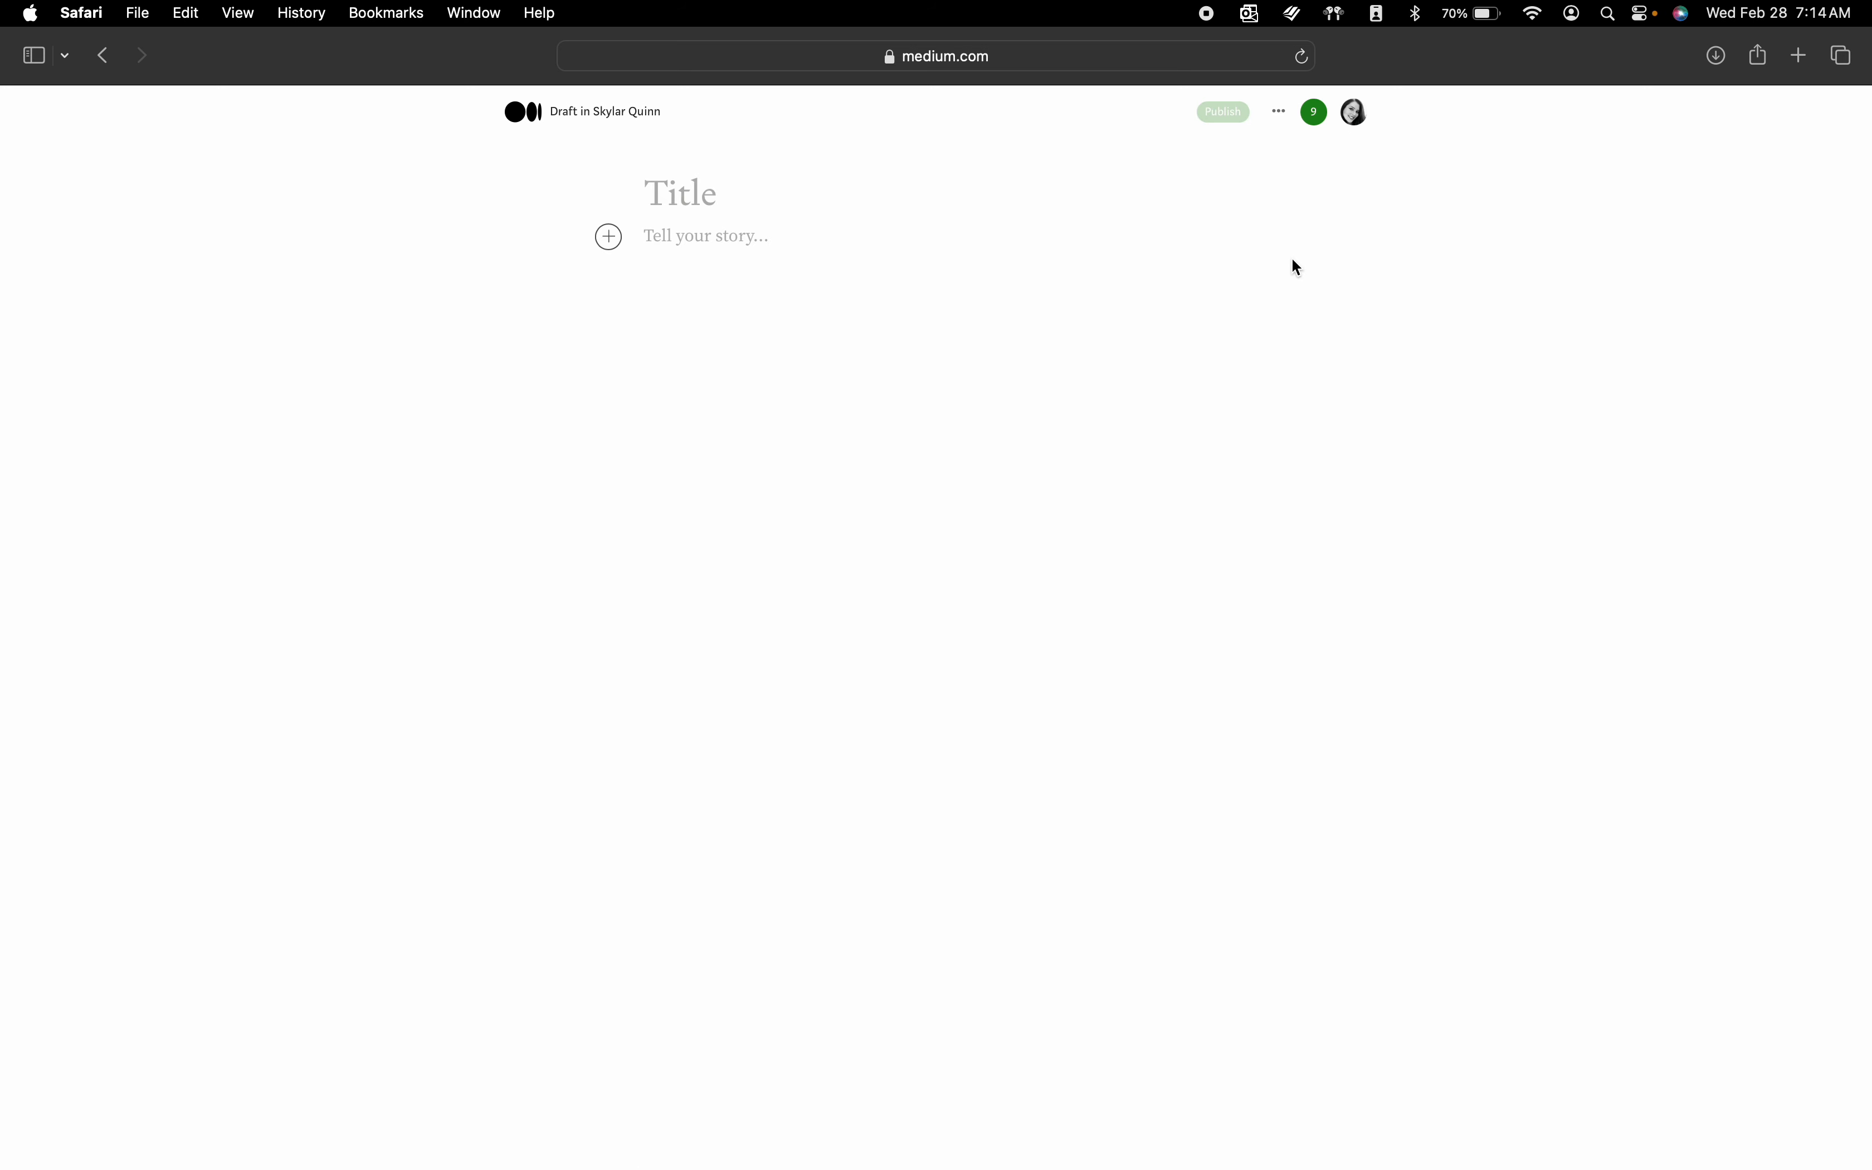
{"action": "key", "text": "Up"}
{"action": "type", "text": "Sample Title for M"}
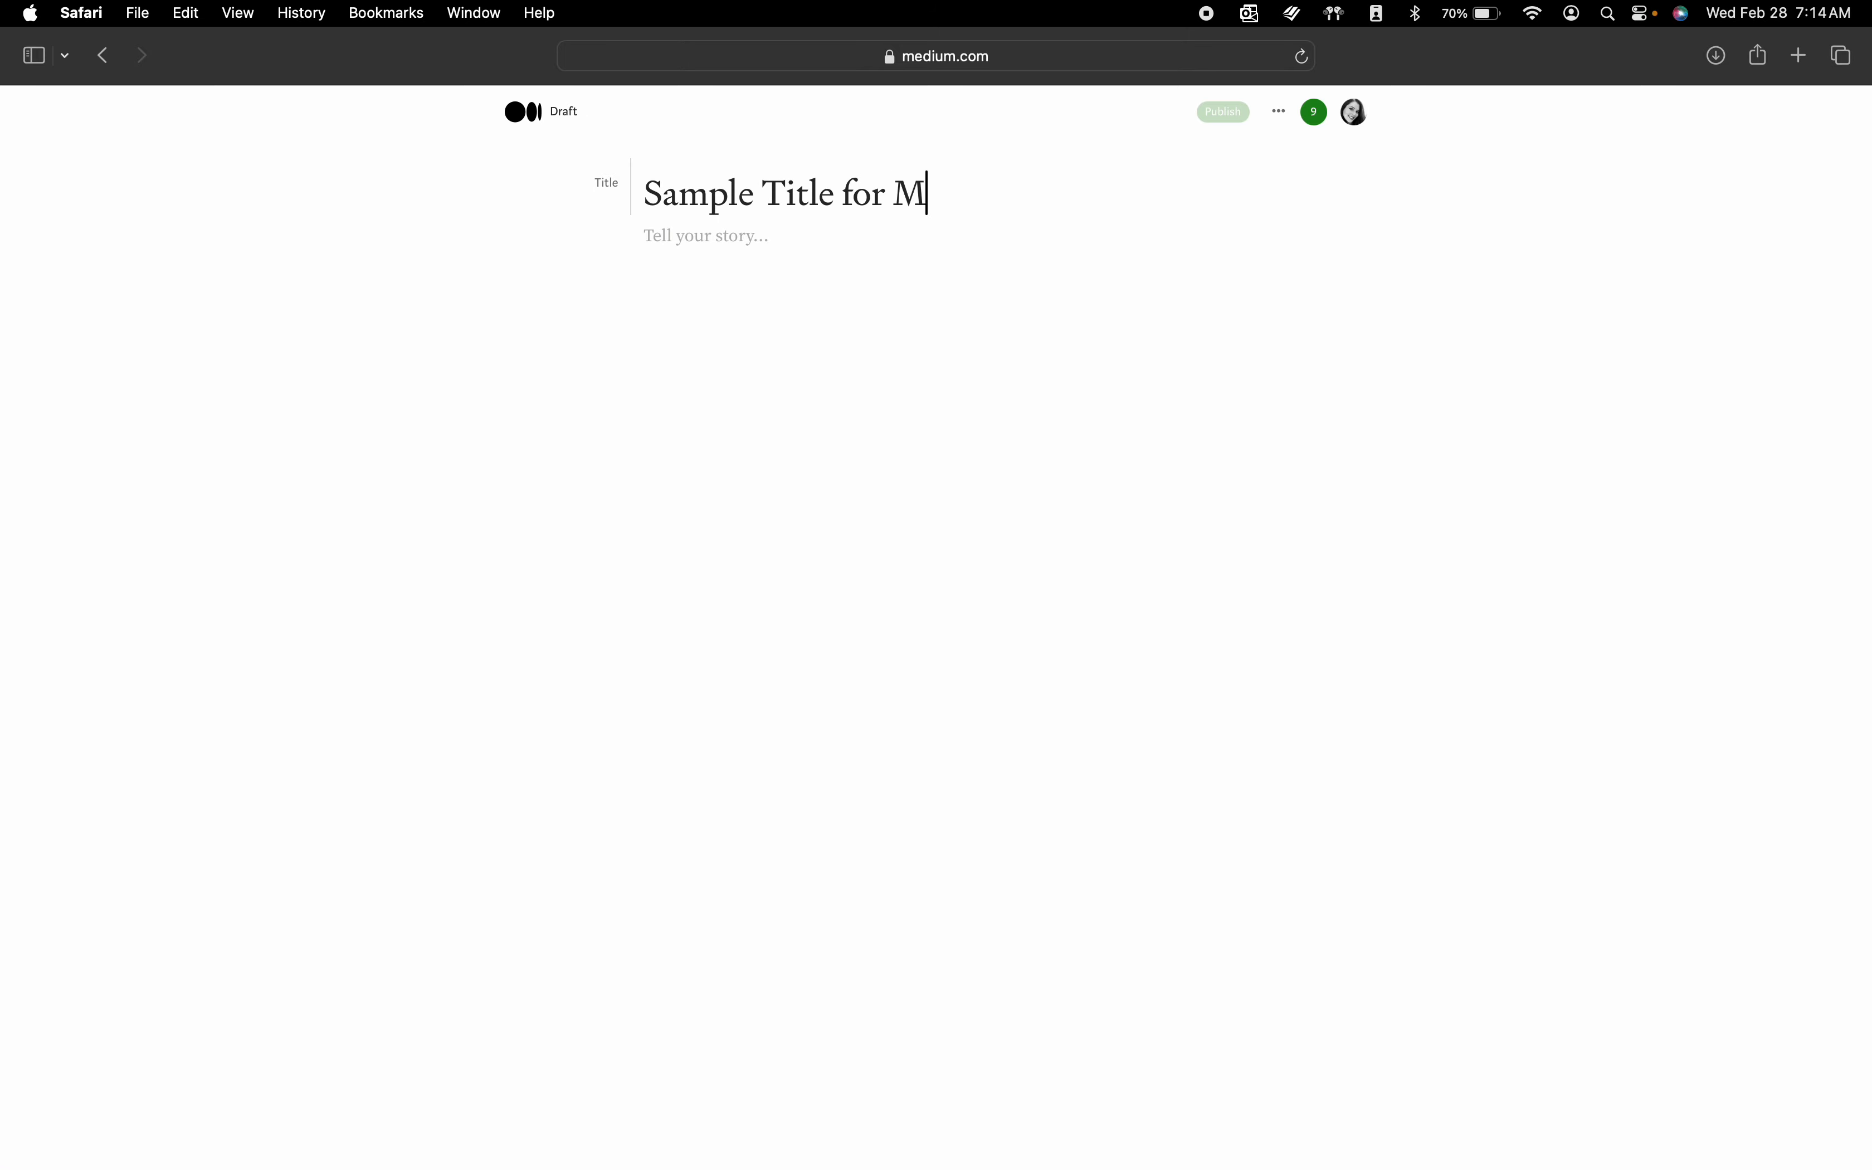
{"action": "type", "text": "edium Video"}
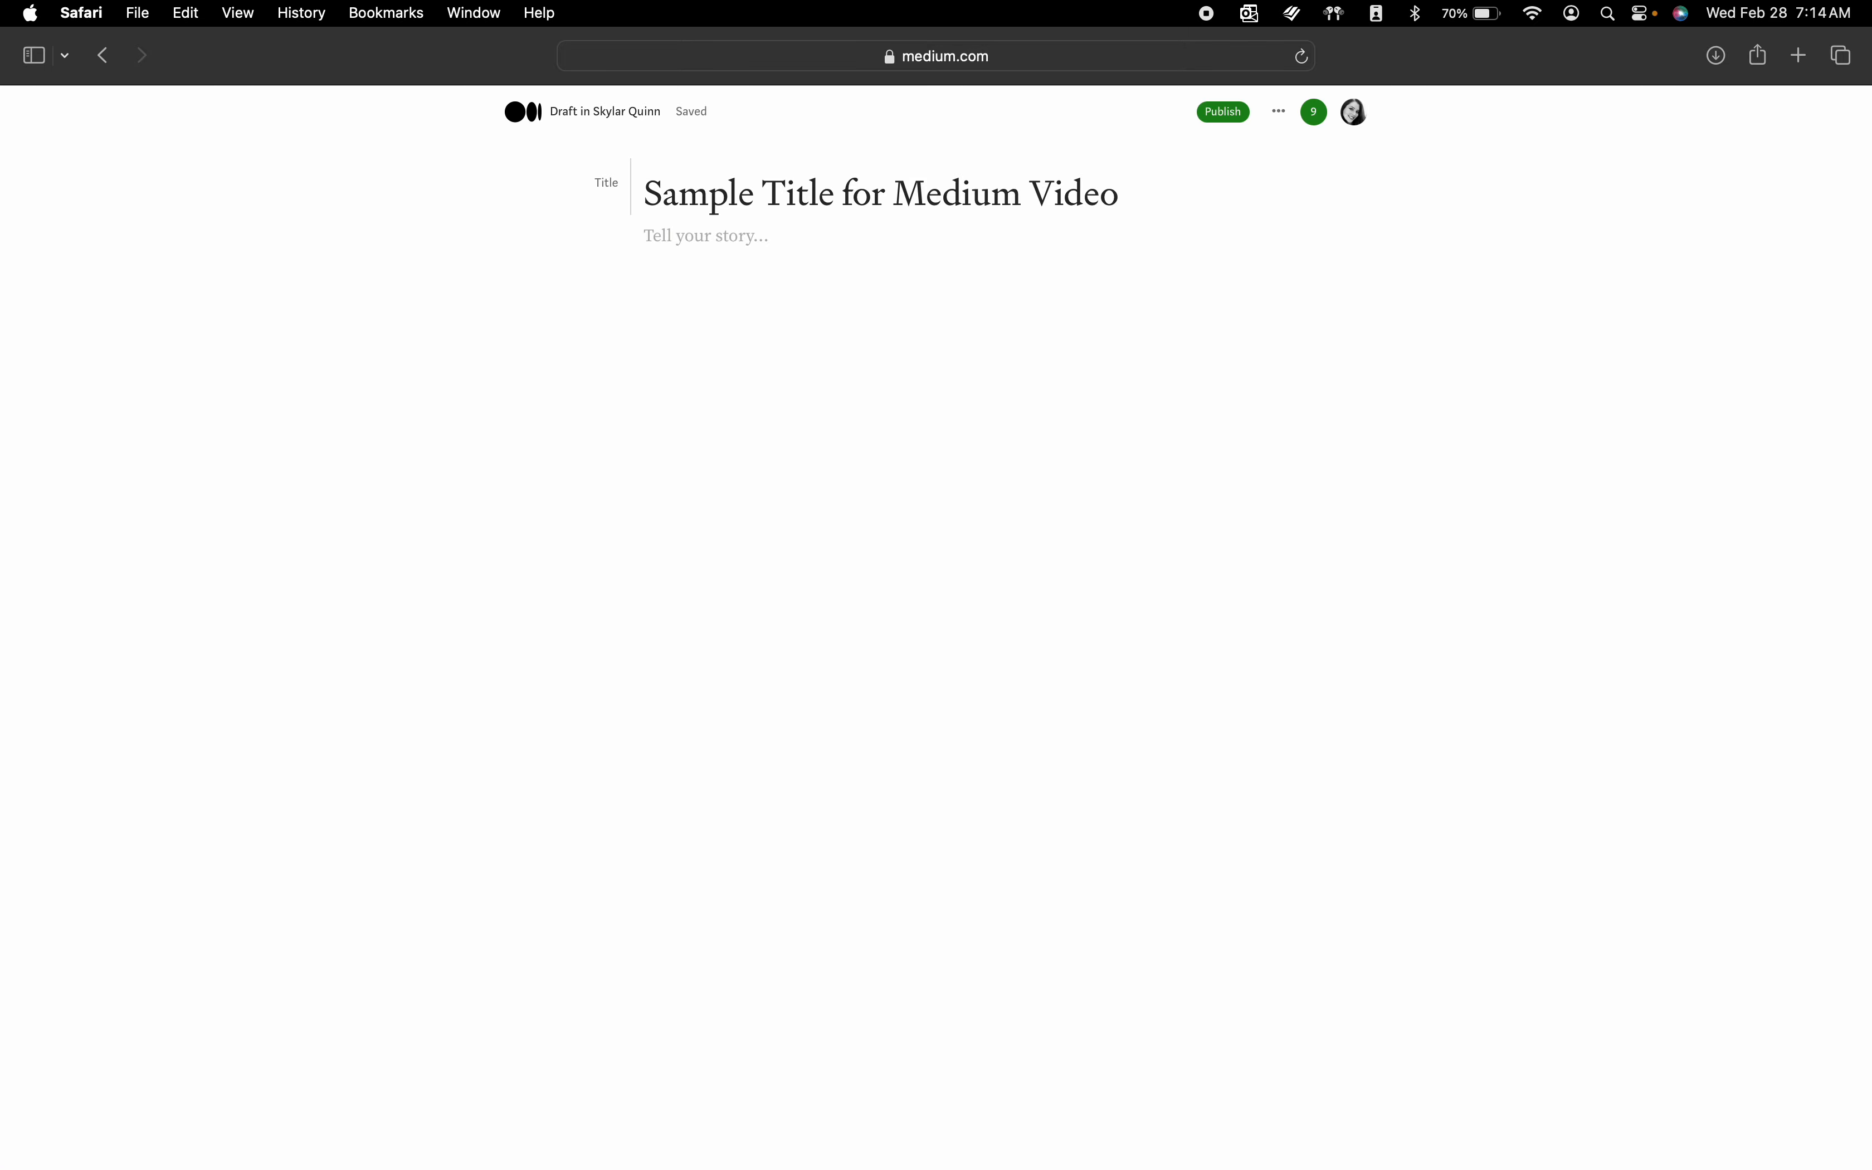
Step: Add the line "Subtitle for Medium Video" below the title and format it as the subtitle
{"action": "left_click", "coordinate": [645, 237]}
{"action": "type", "text": "Subtitle for Medium Video"}
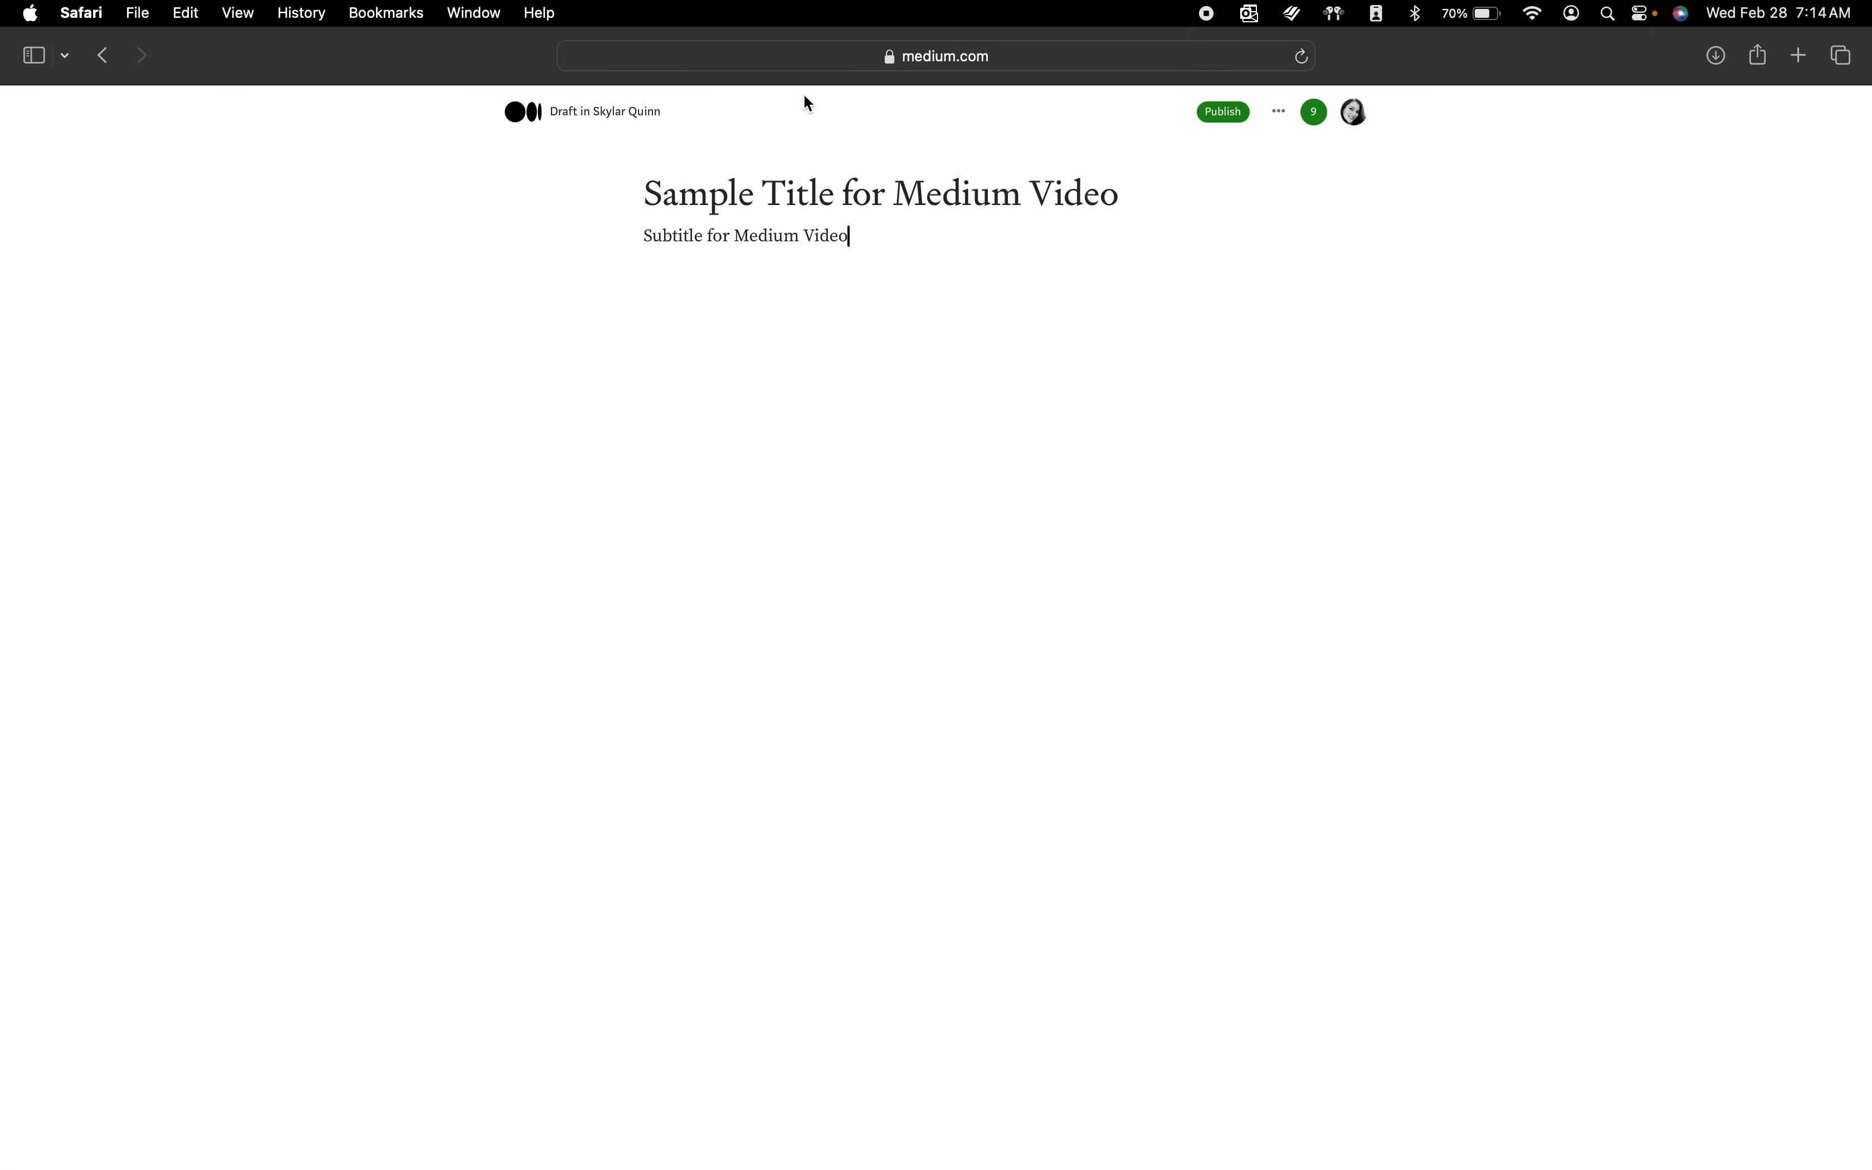
{"action": "left_click", "coordinate": [862, 235]}
{"action": "left_click_drag", "start_coordinate": [862, 235], "coordinate": [638, 224]}
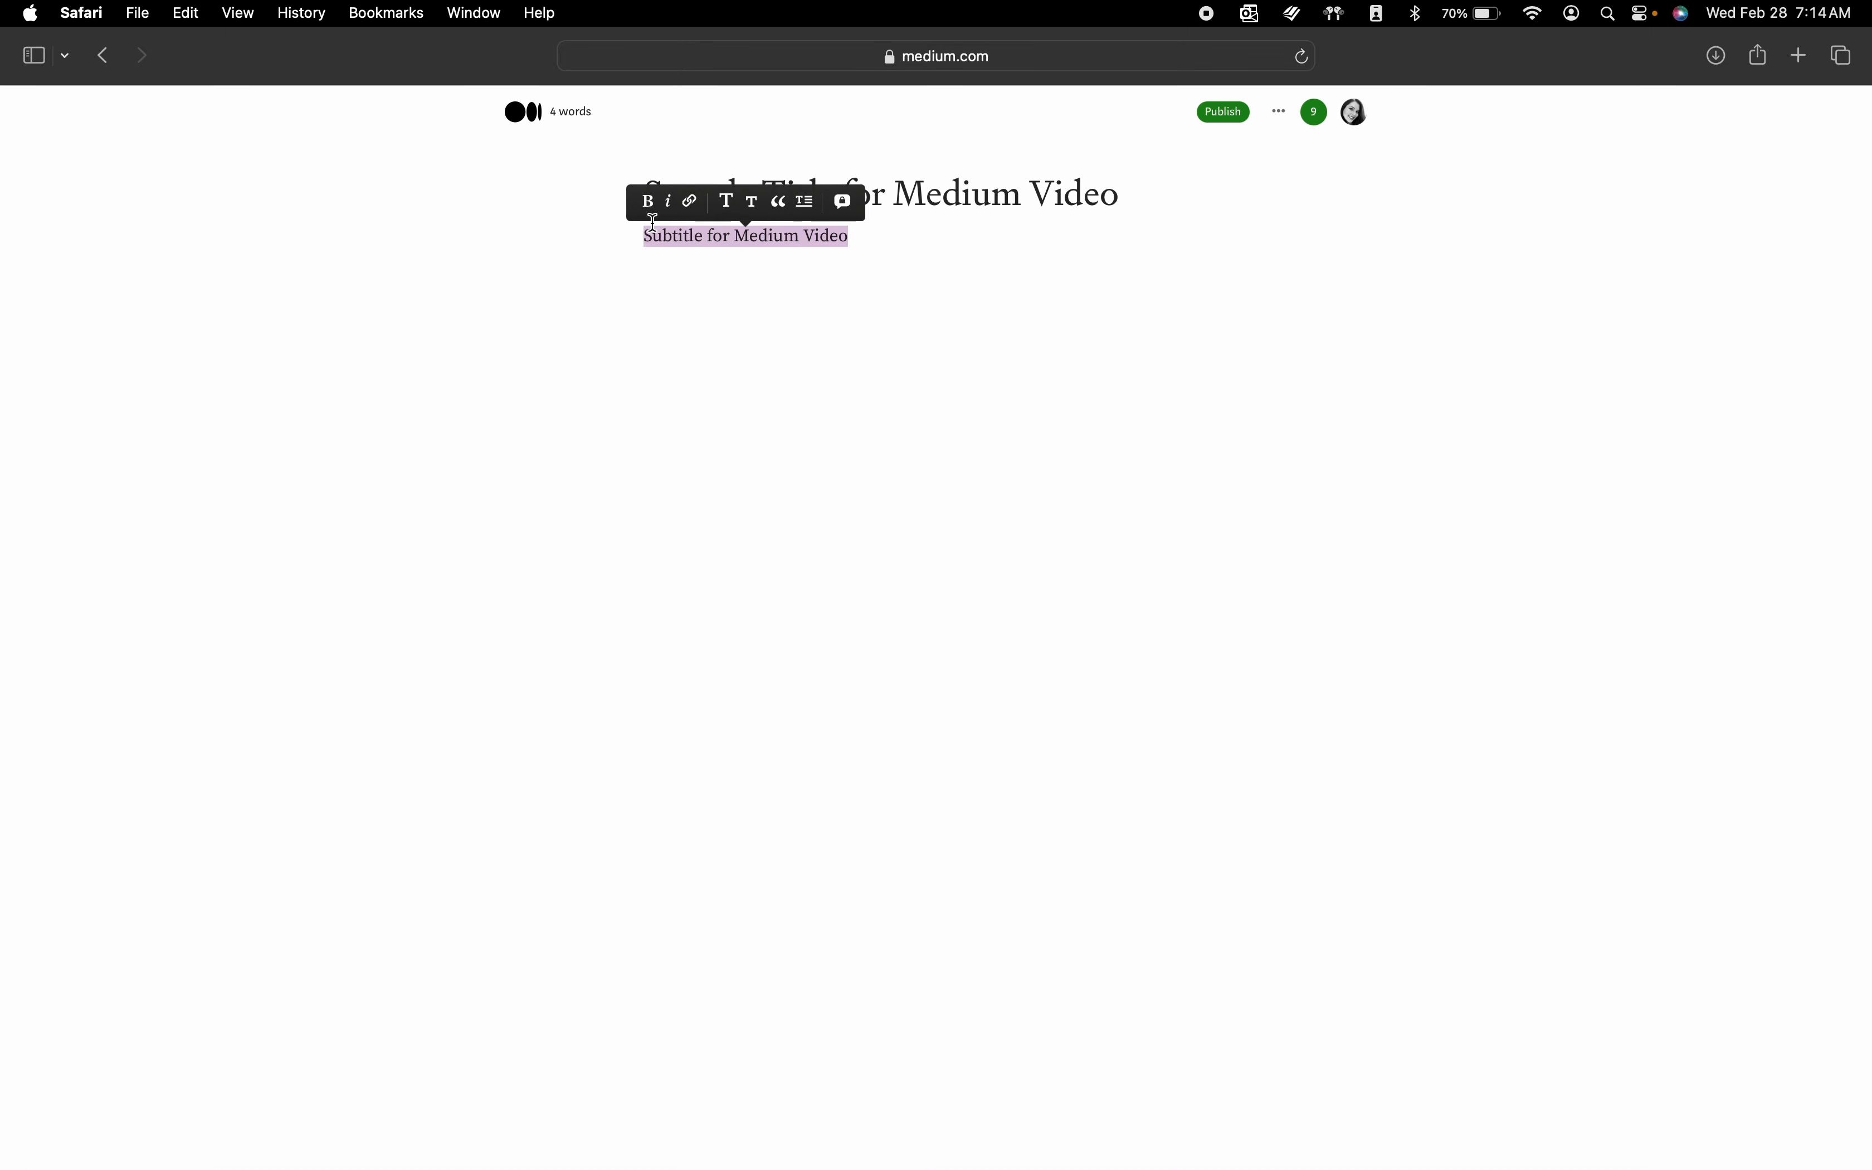
{"action": "left_click", "coordinate": [758, 208]}
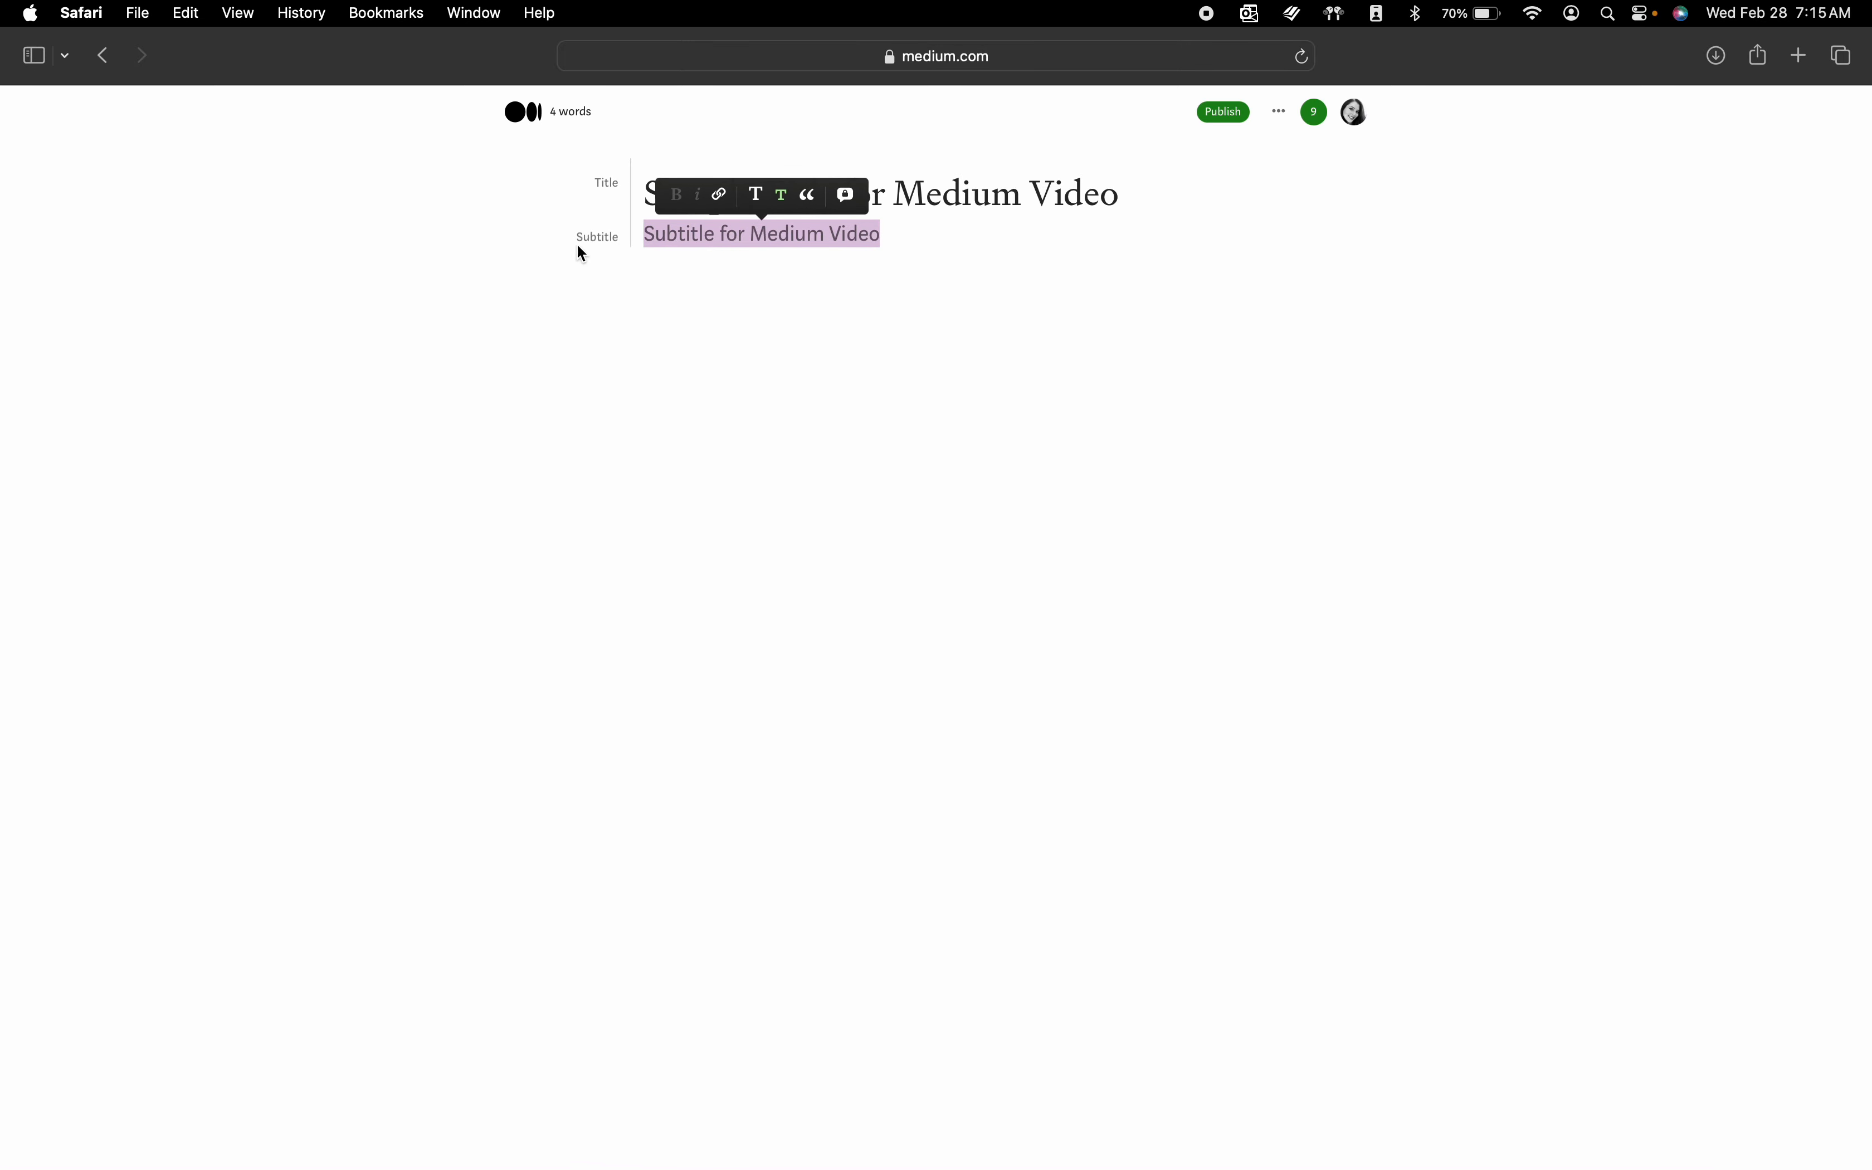
Step: Add the kicker "Writing for Medium | Writing Tools | Tips and Tricks | Exciting Stuff" above the title, formatted as a small heading
{"action": "left_click", "coordinate": [649, 184]}
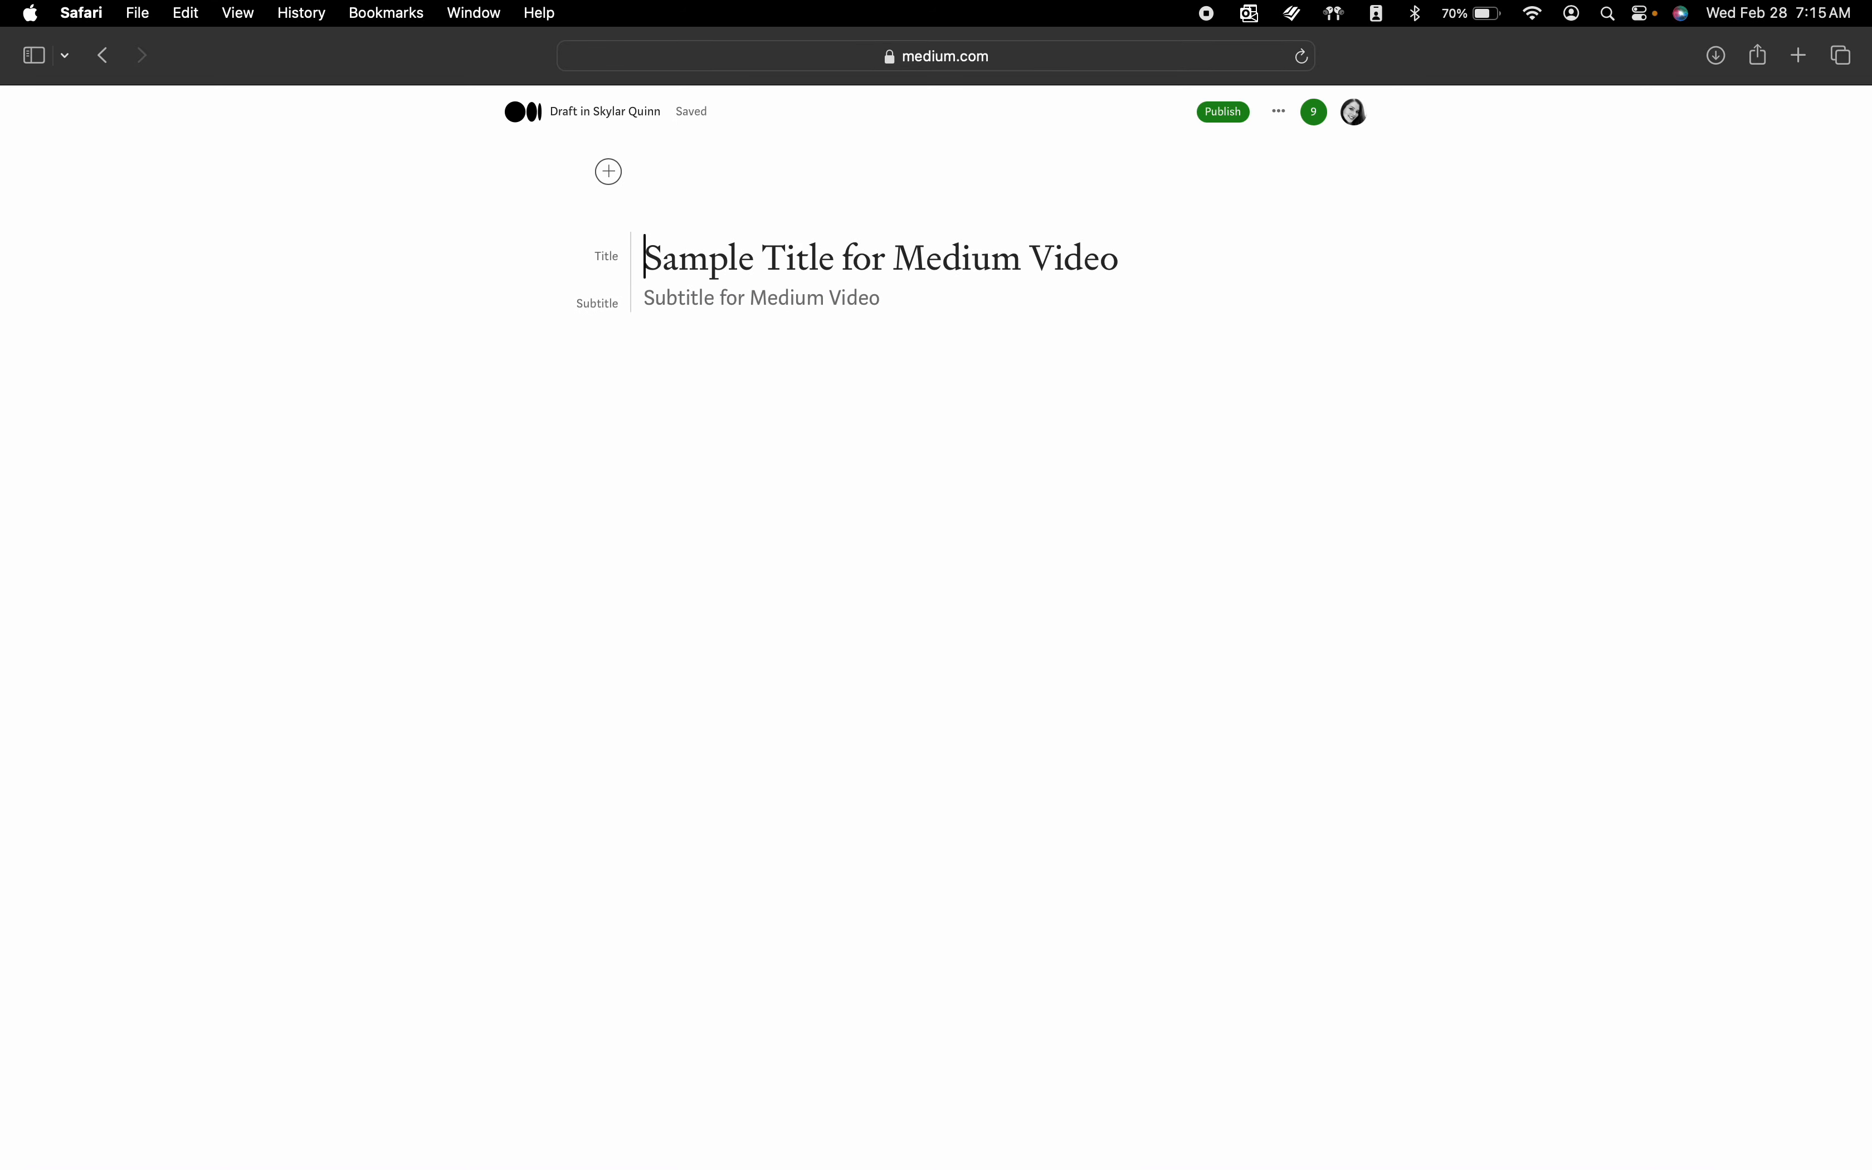
{"action": "key", "text": "Up"}
{"action": "type", "text": "Writing for "}
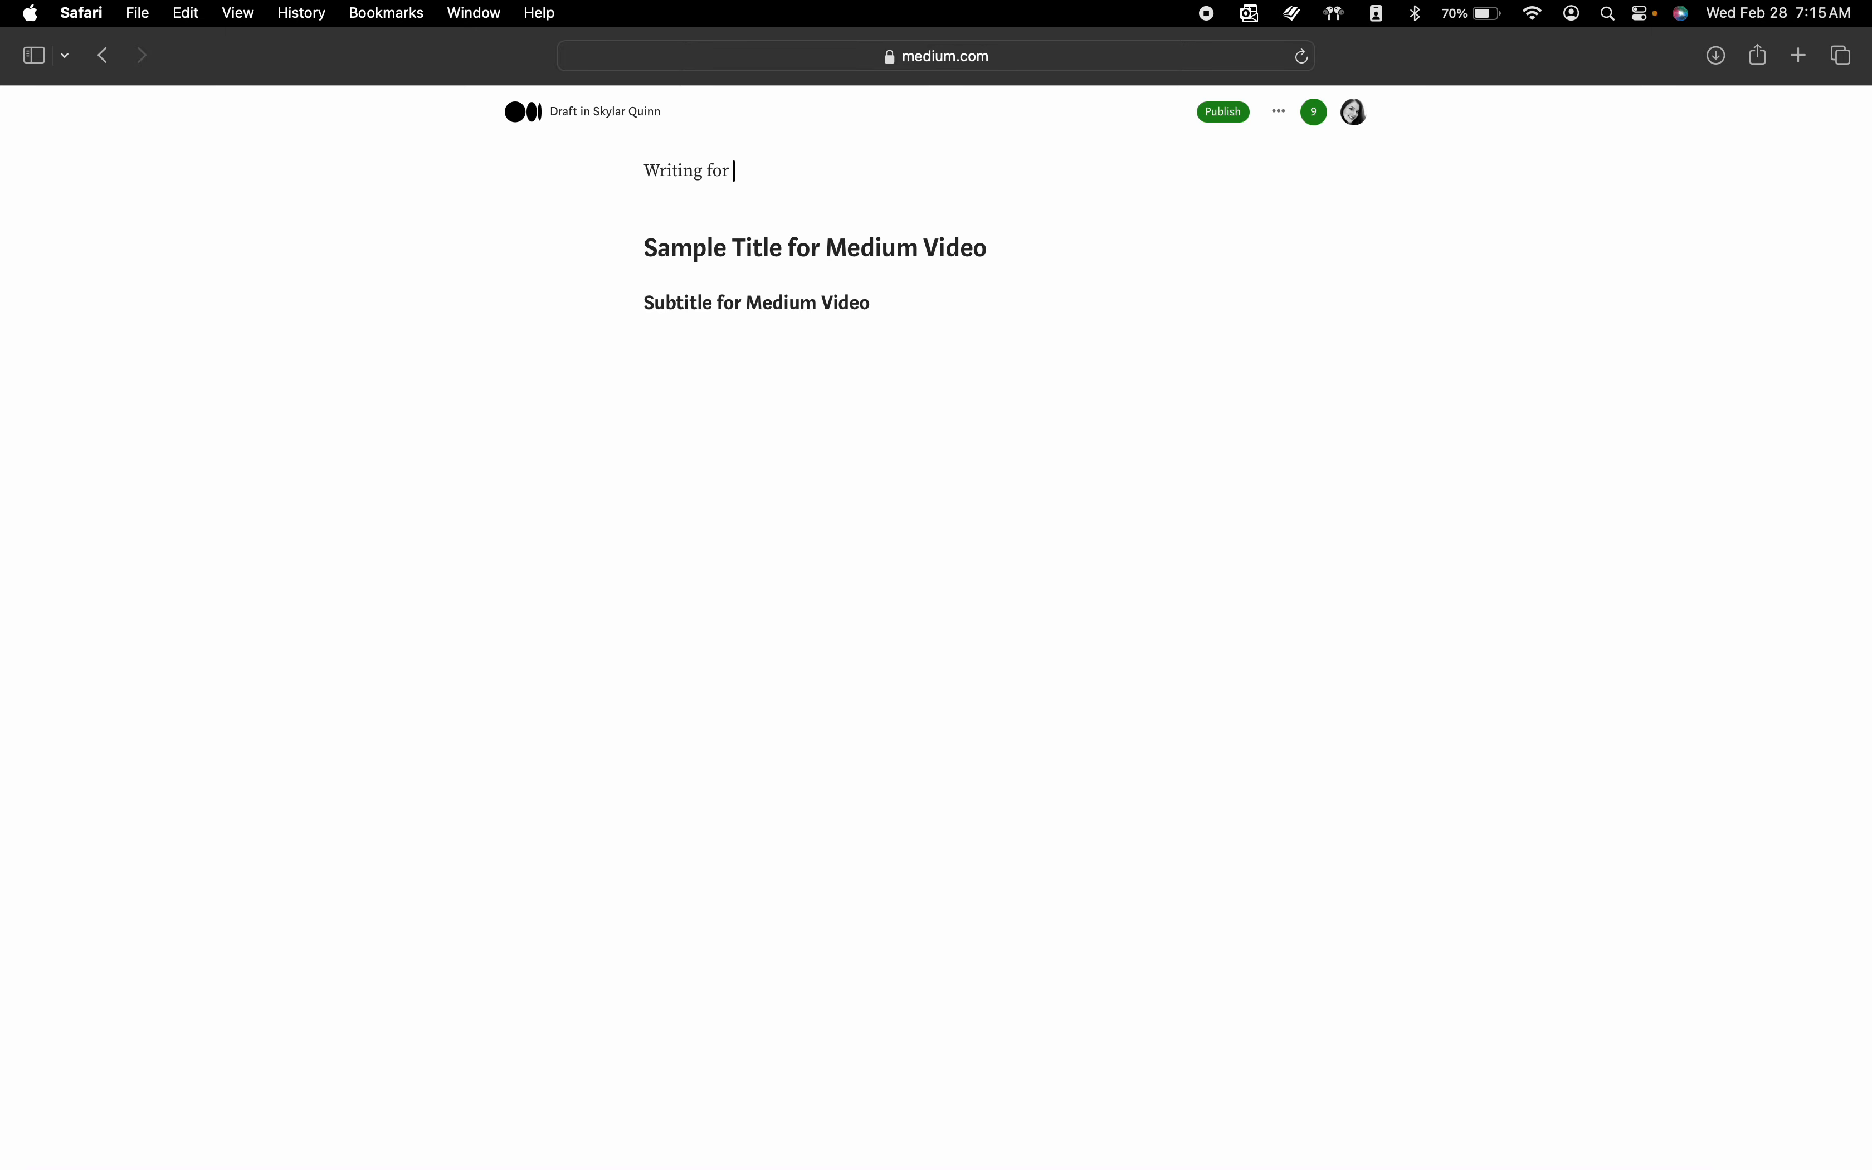
{"action": "type", "text": "Medium | Writing Tools |"}
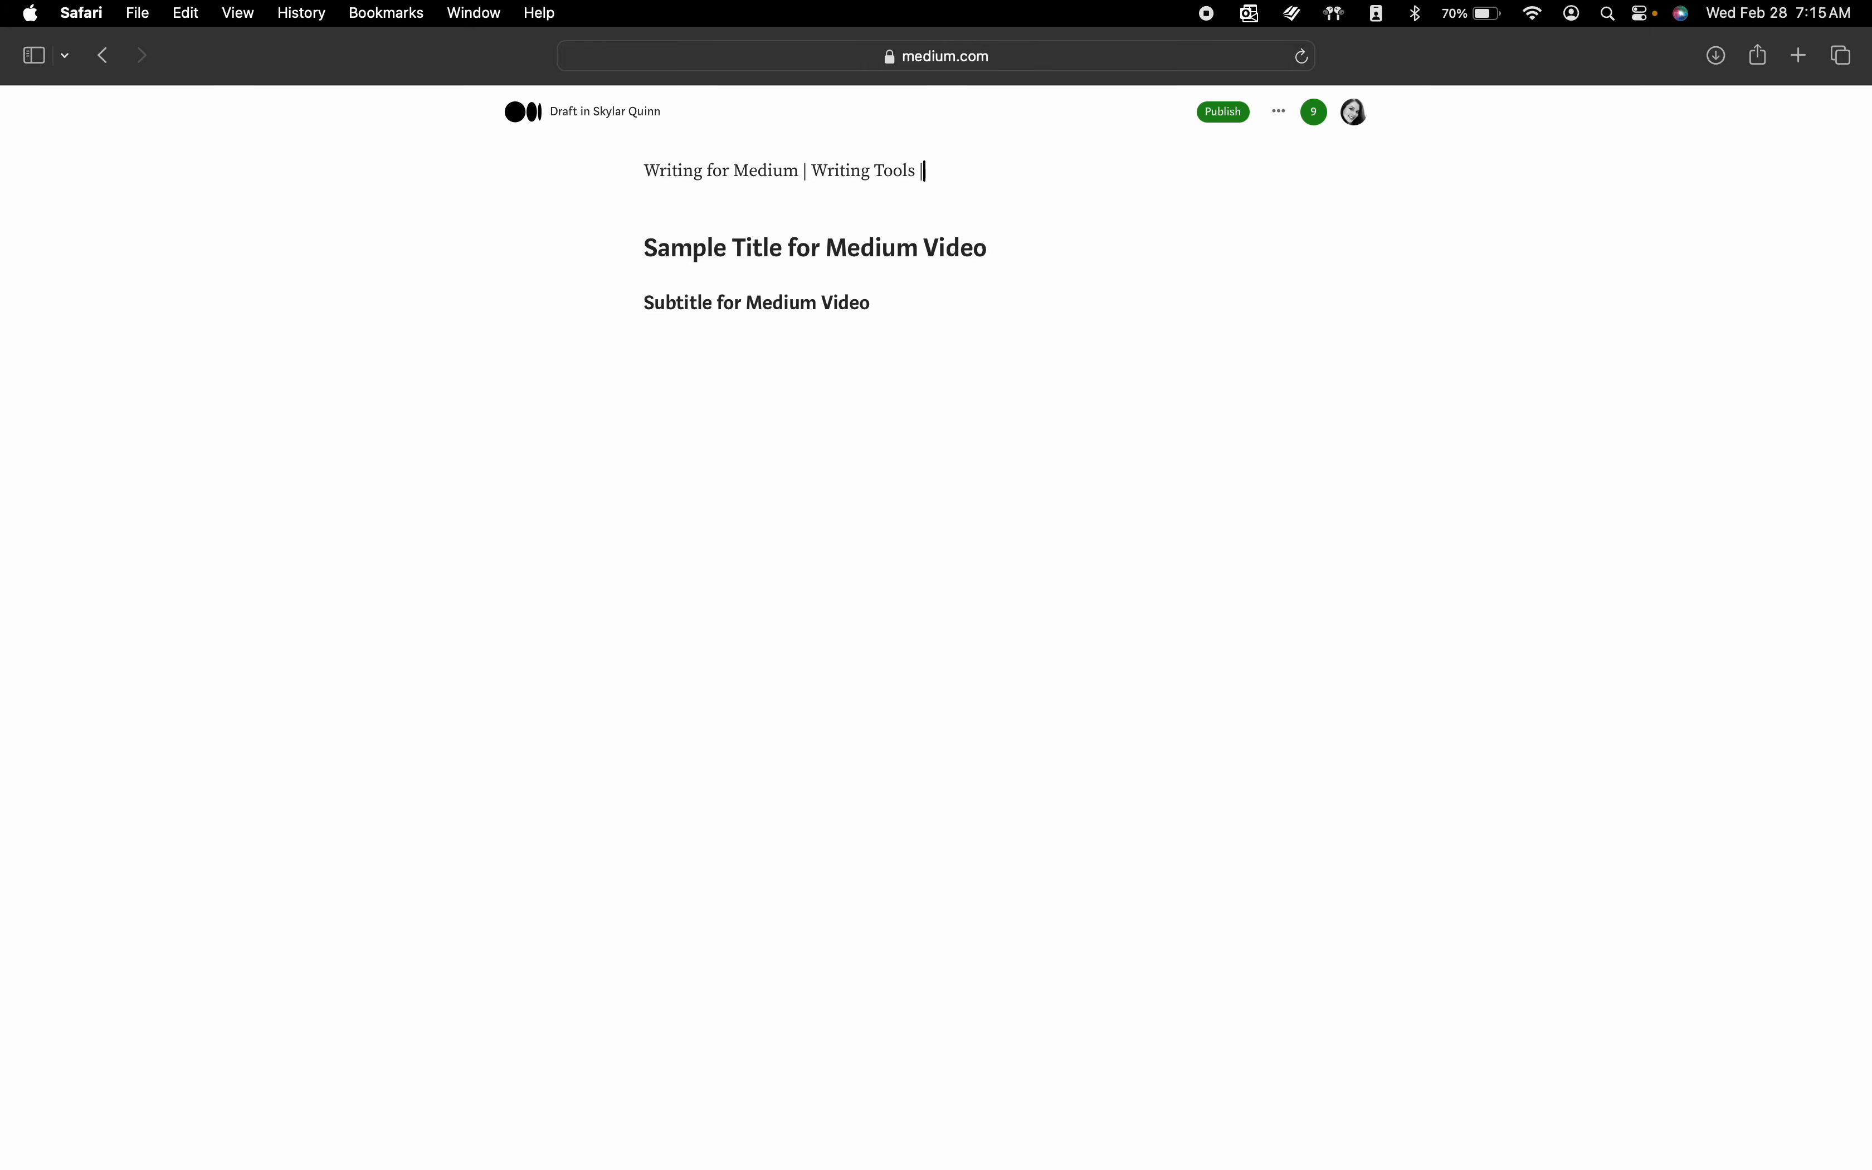
{"action": "type", "text": " Tips and Tricks | Exciting Stuff"}
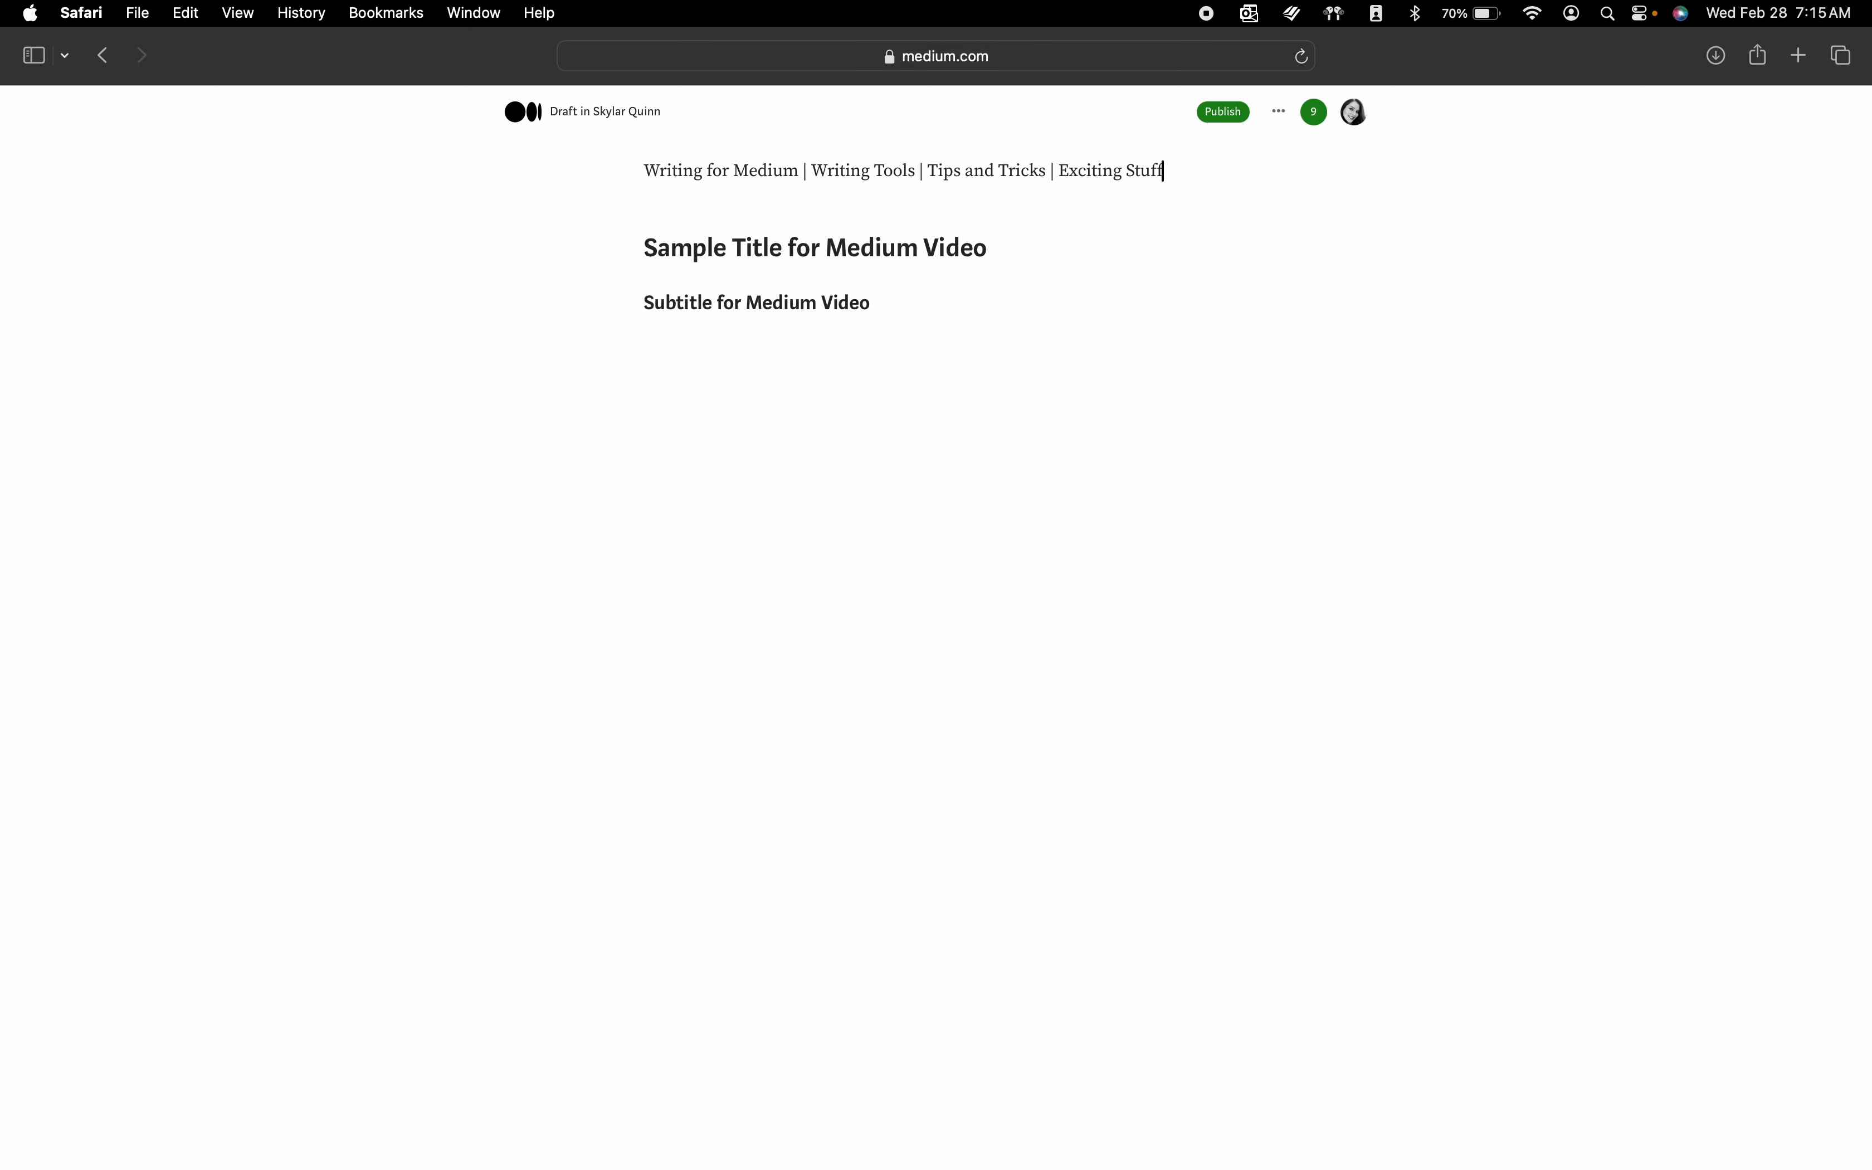
{"action": "triple_click", "coordinate": [623, 170]}
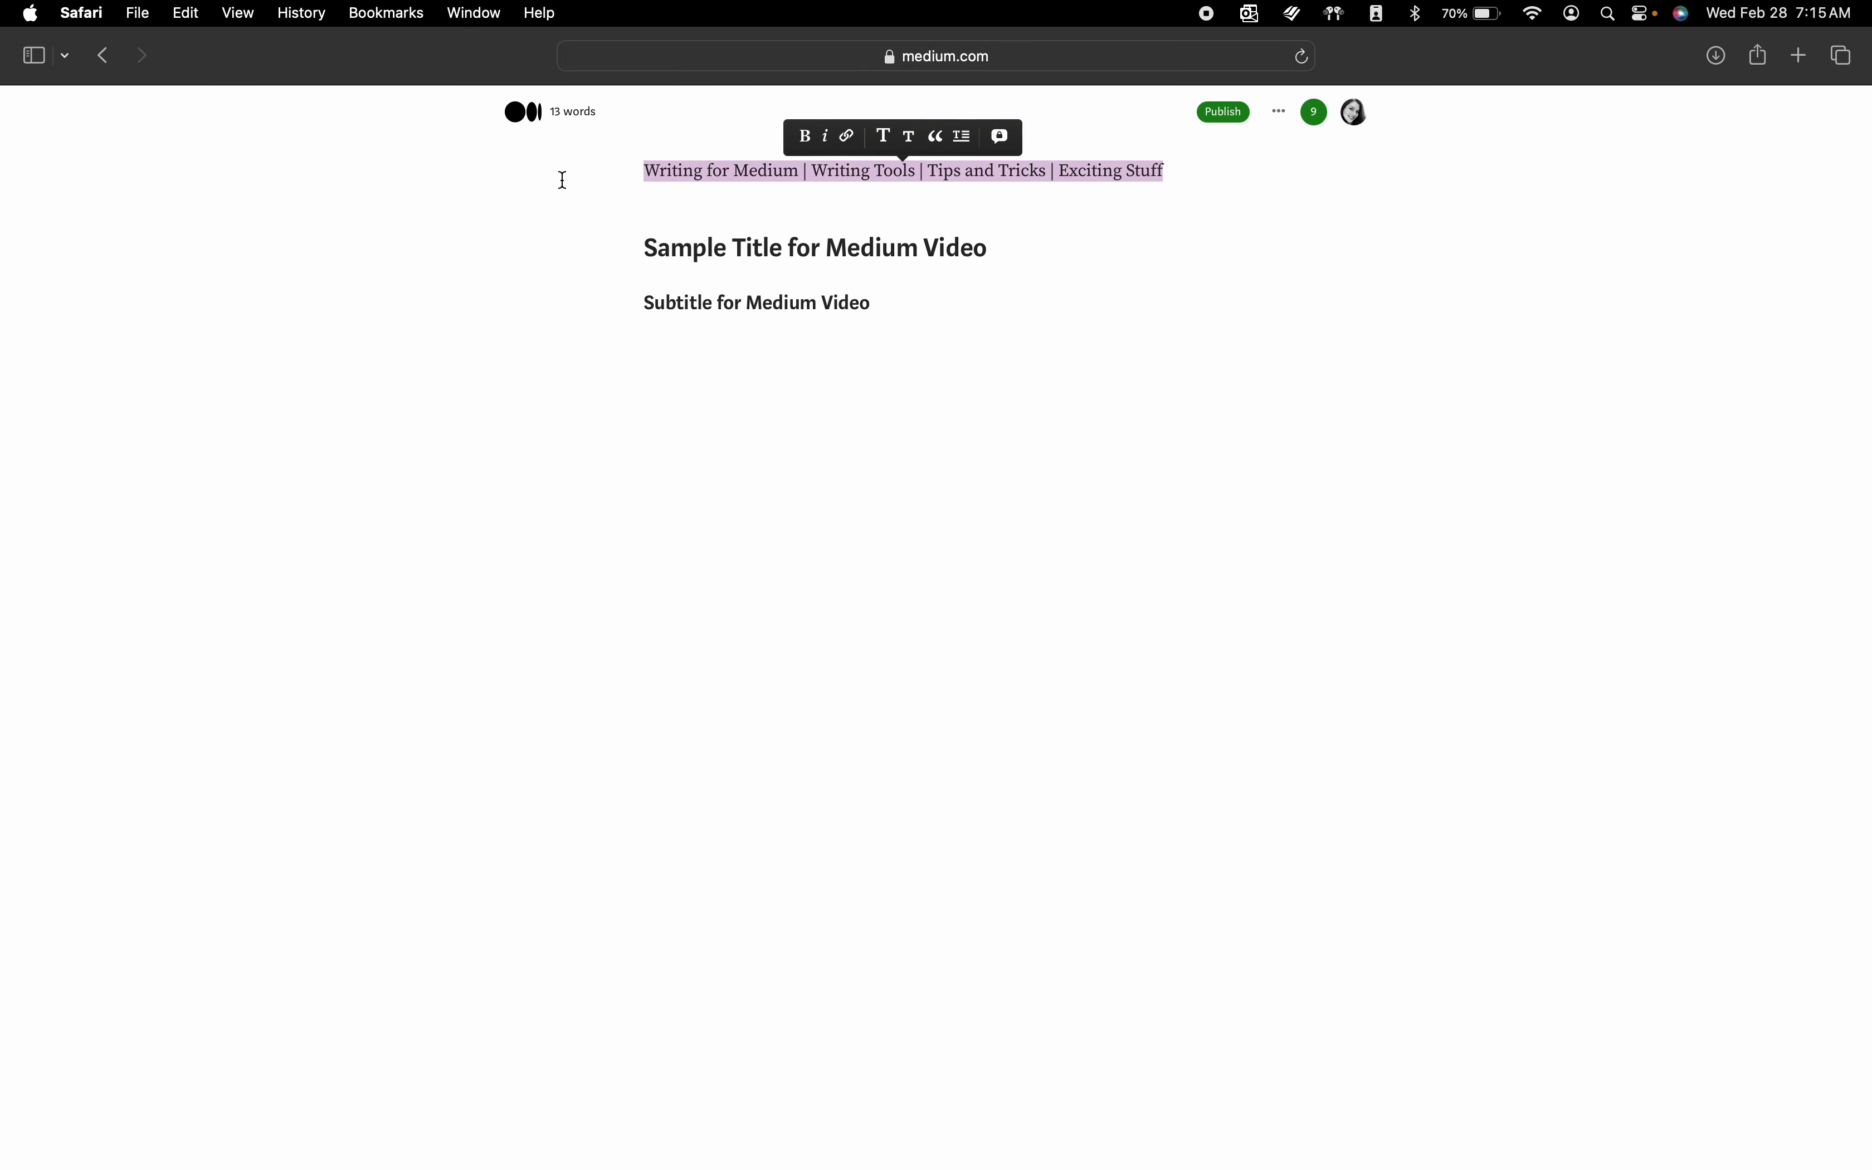
{"action": "left_click", "coordinate": [910, 139]}
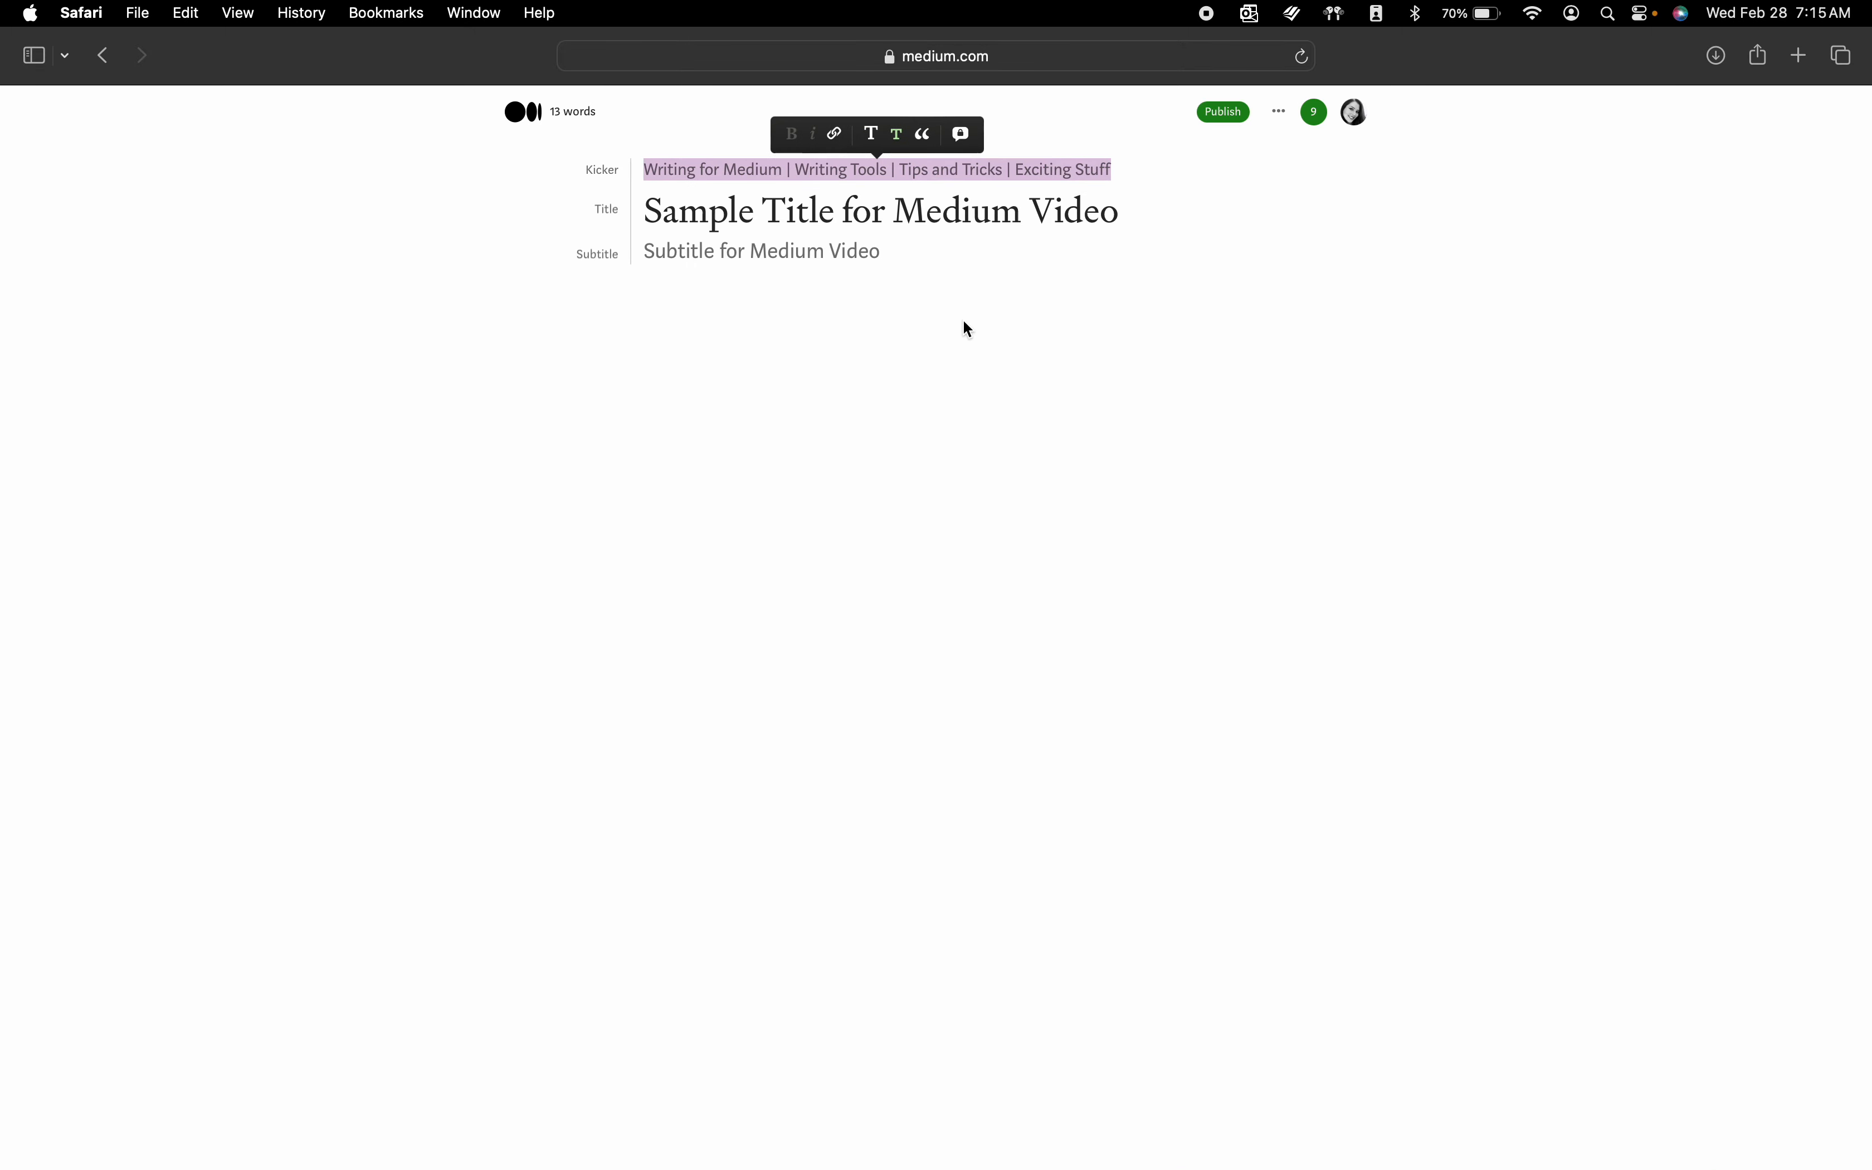
{"action": "left_click", "coordinate": [721, 322]}
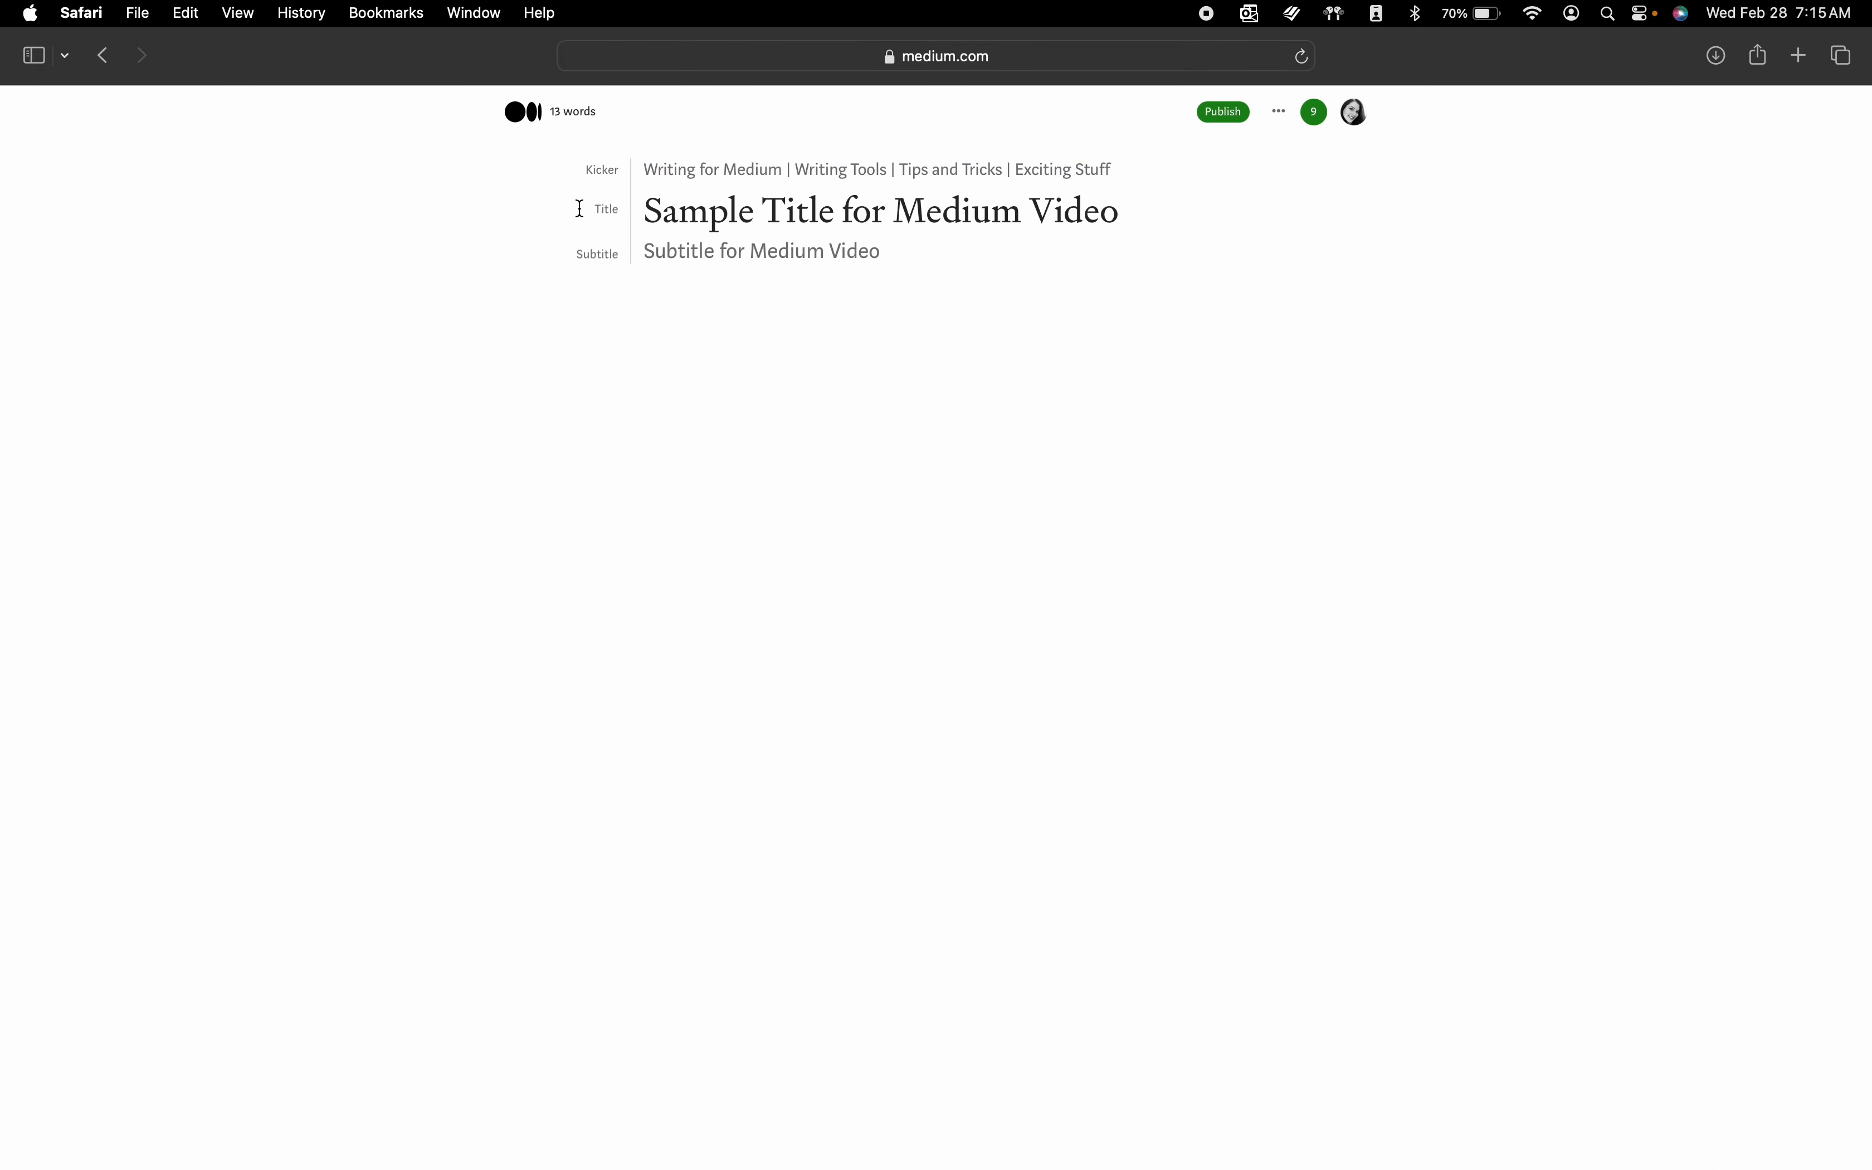
Step: Search Unsplash for "Good Vibes" and insert the "Good Vibes Only" letter board photo below the subtitle
{"action": "left_click", "coordinate": [811, 275]}
{"action": "key", "text": "Return"}
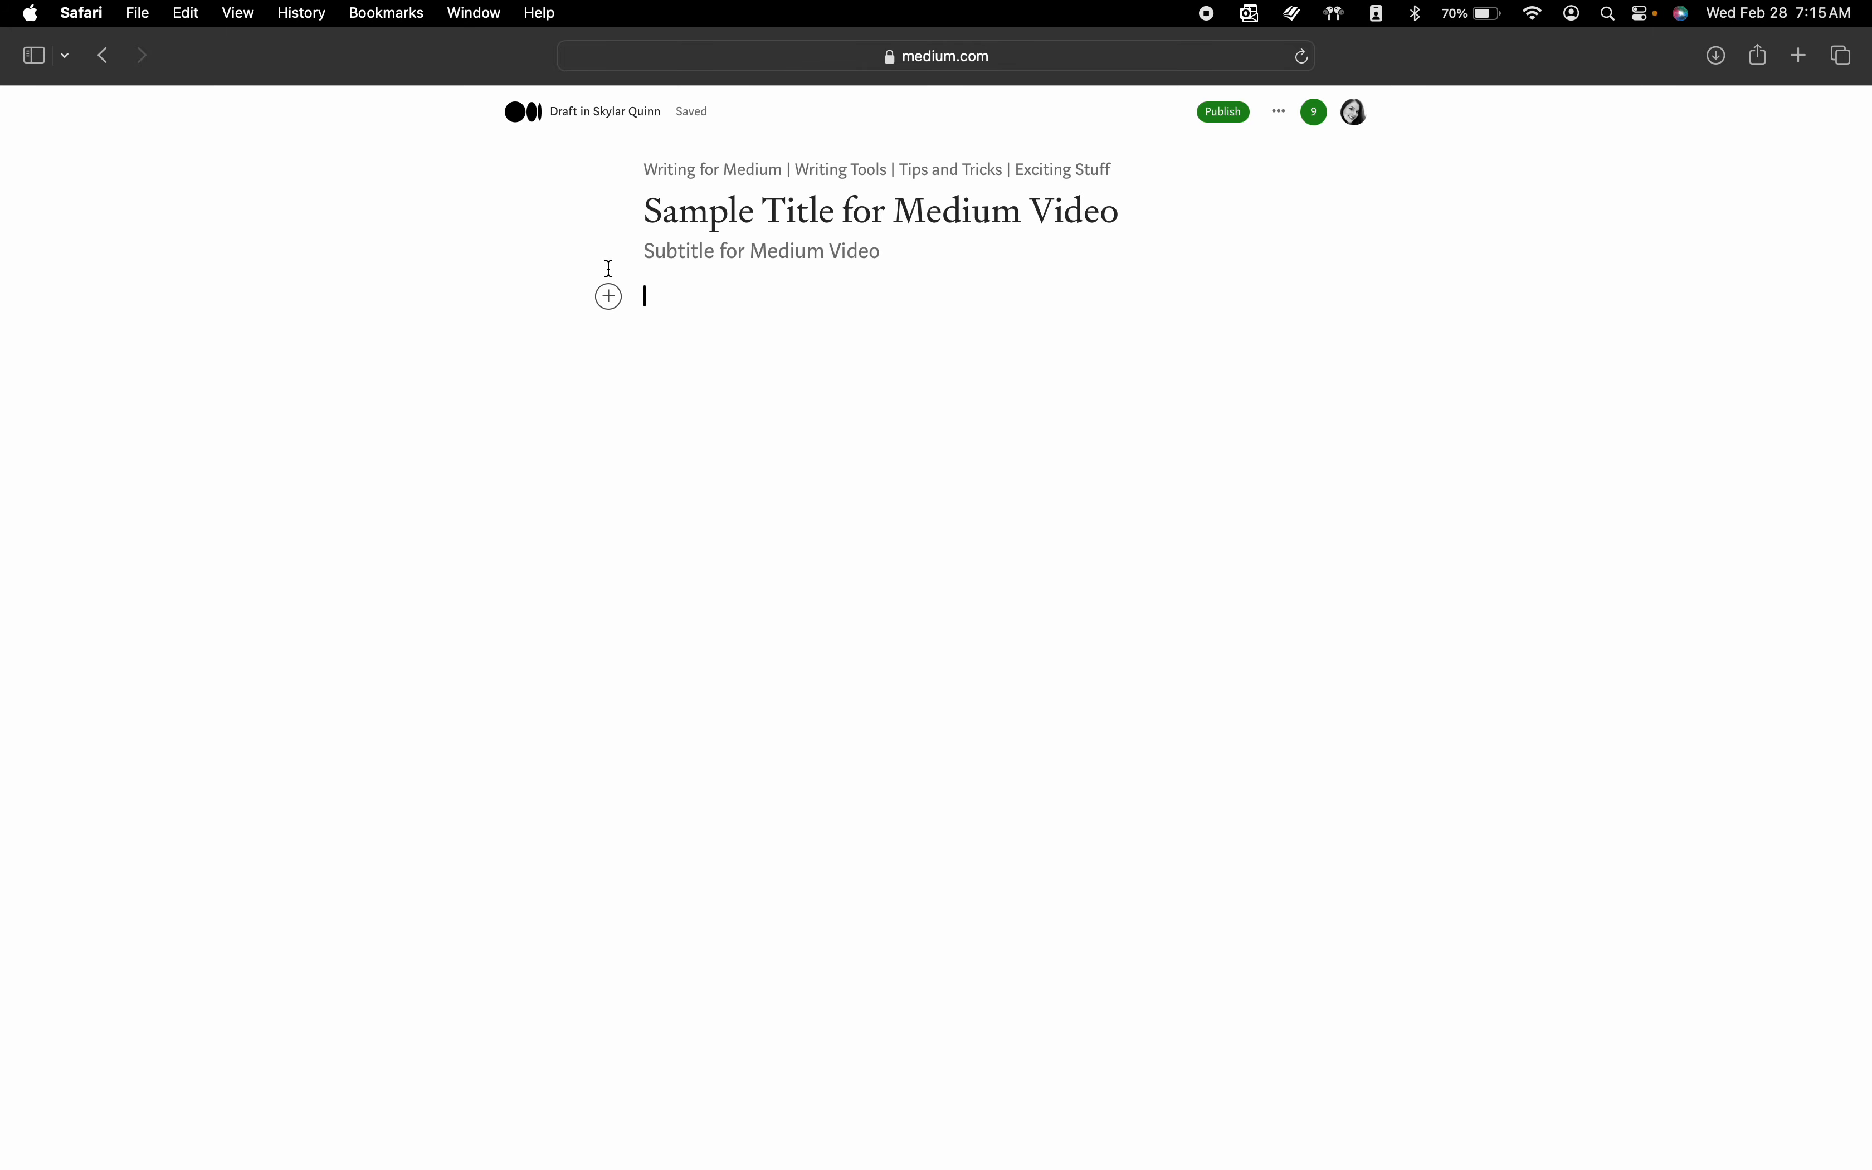
{"action": "left_click", "coordinate": [607, 298]}
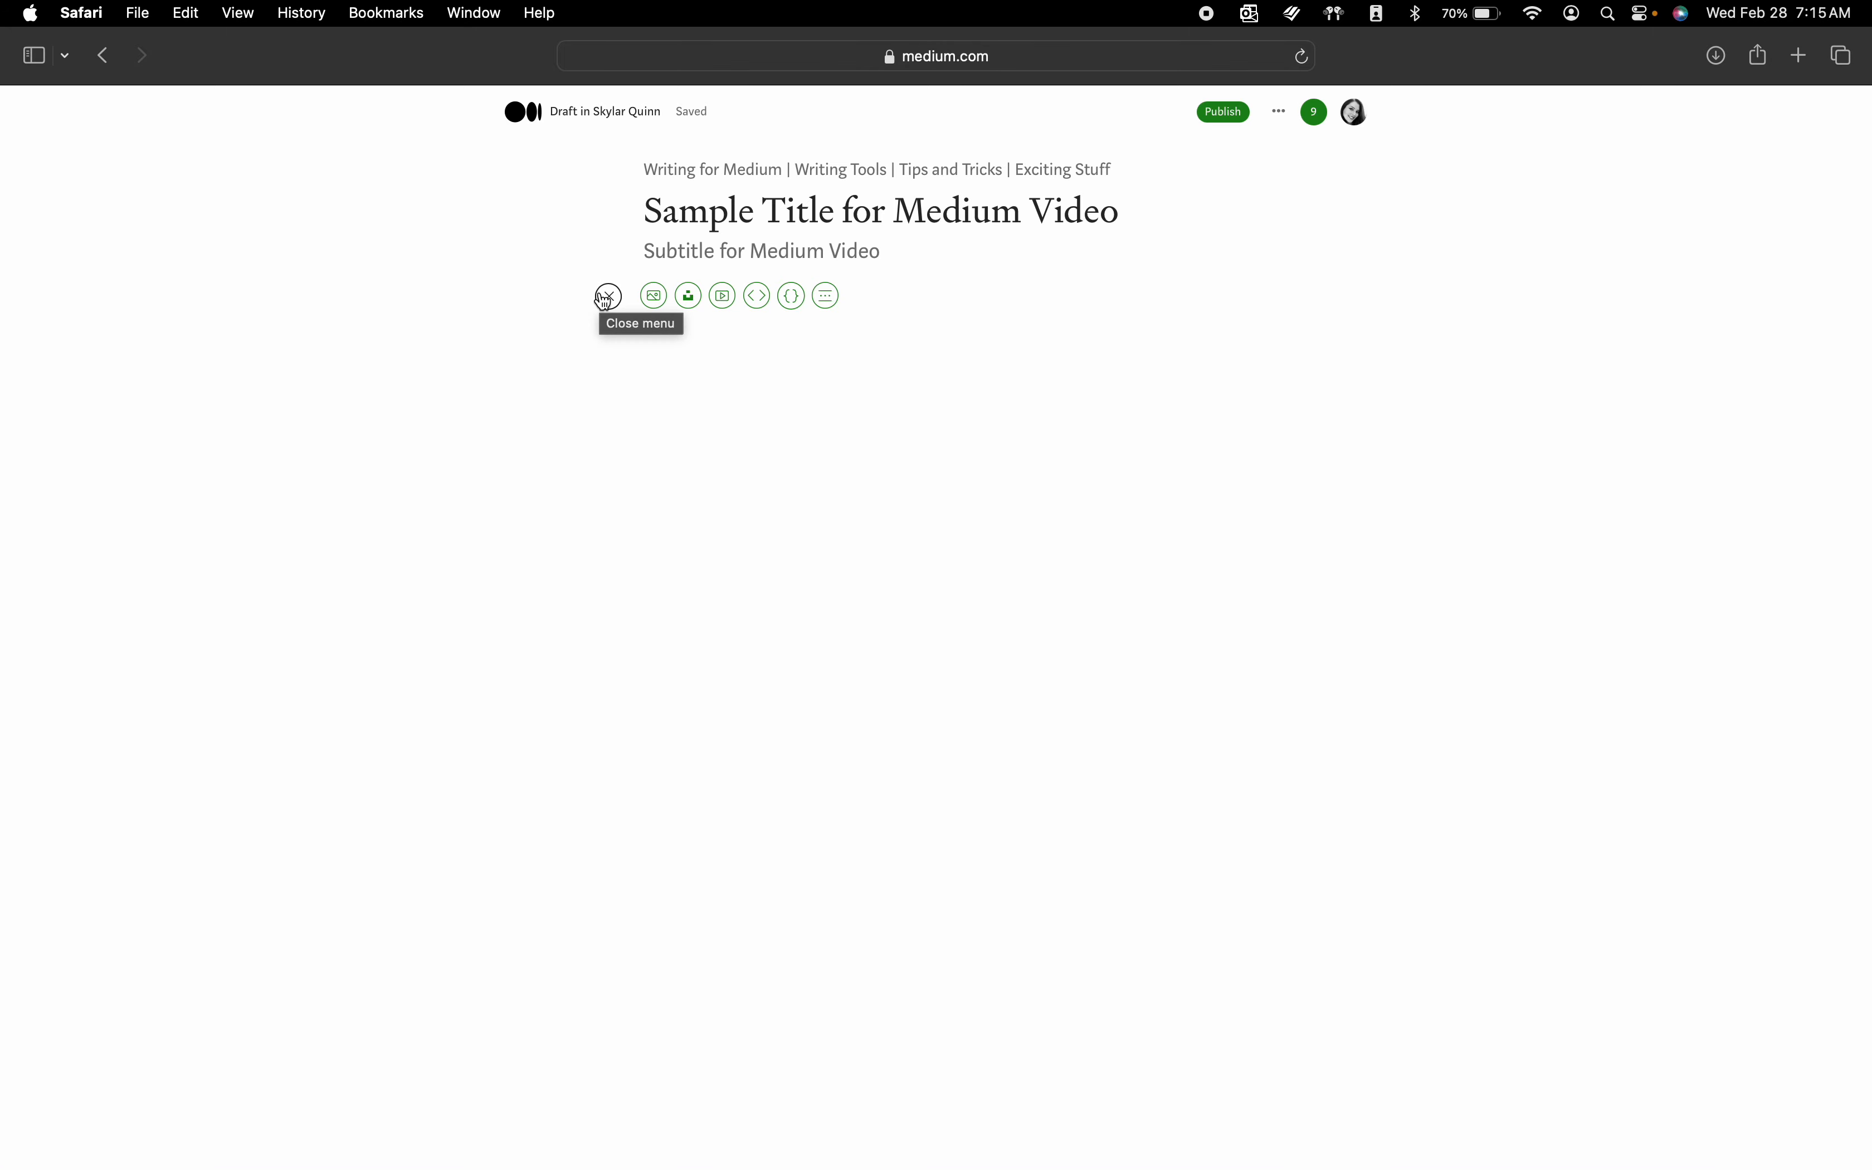
{"action": "left_click", "coordinate": [691, 303]}
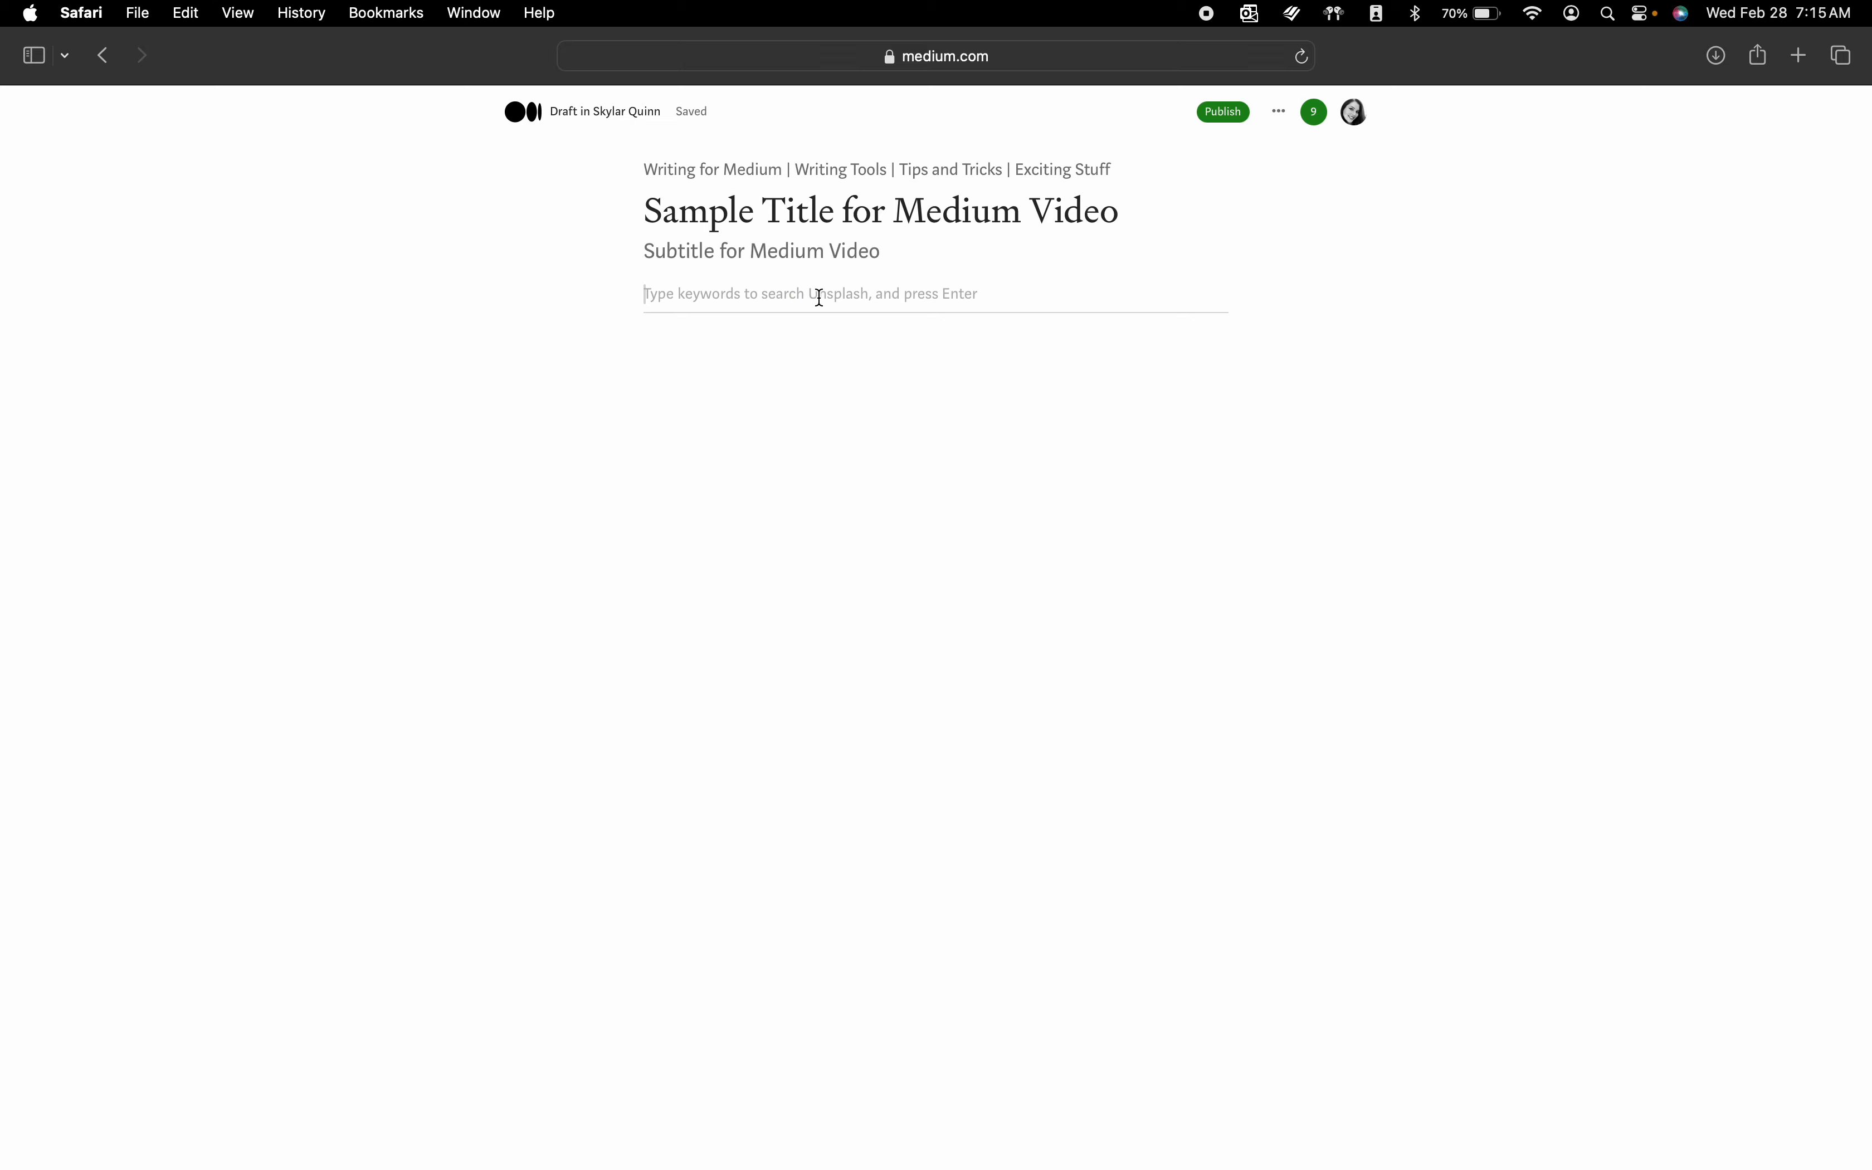
{"action": "type", "text": "Good Vibes"}
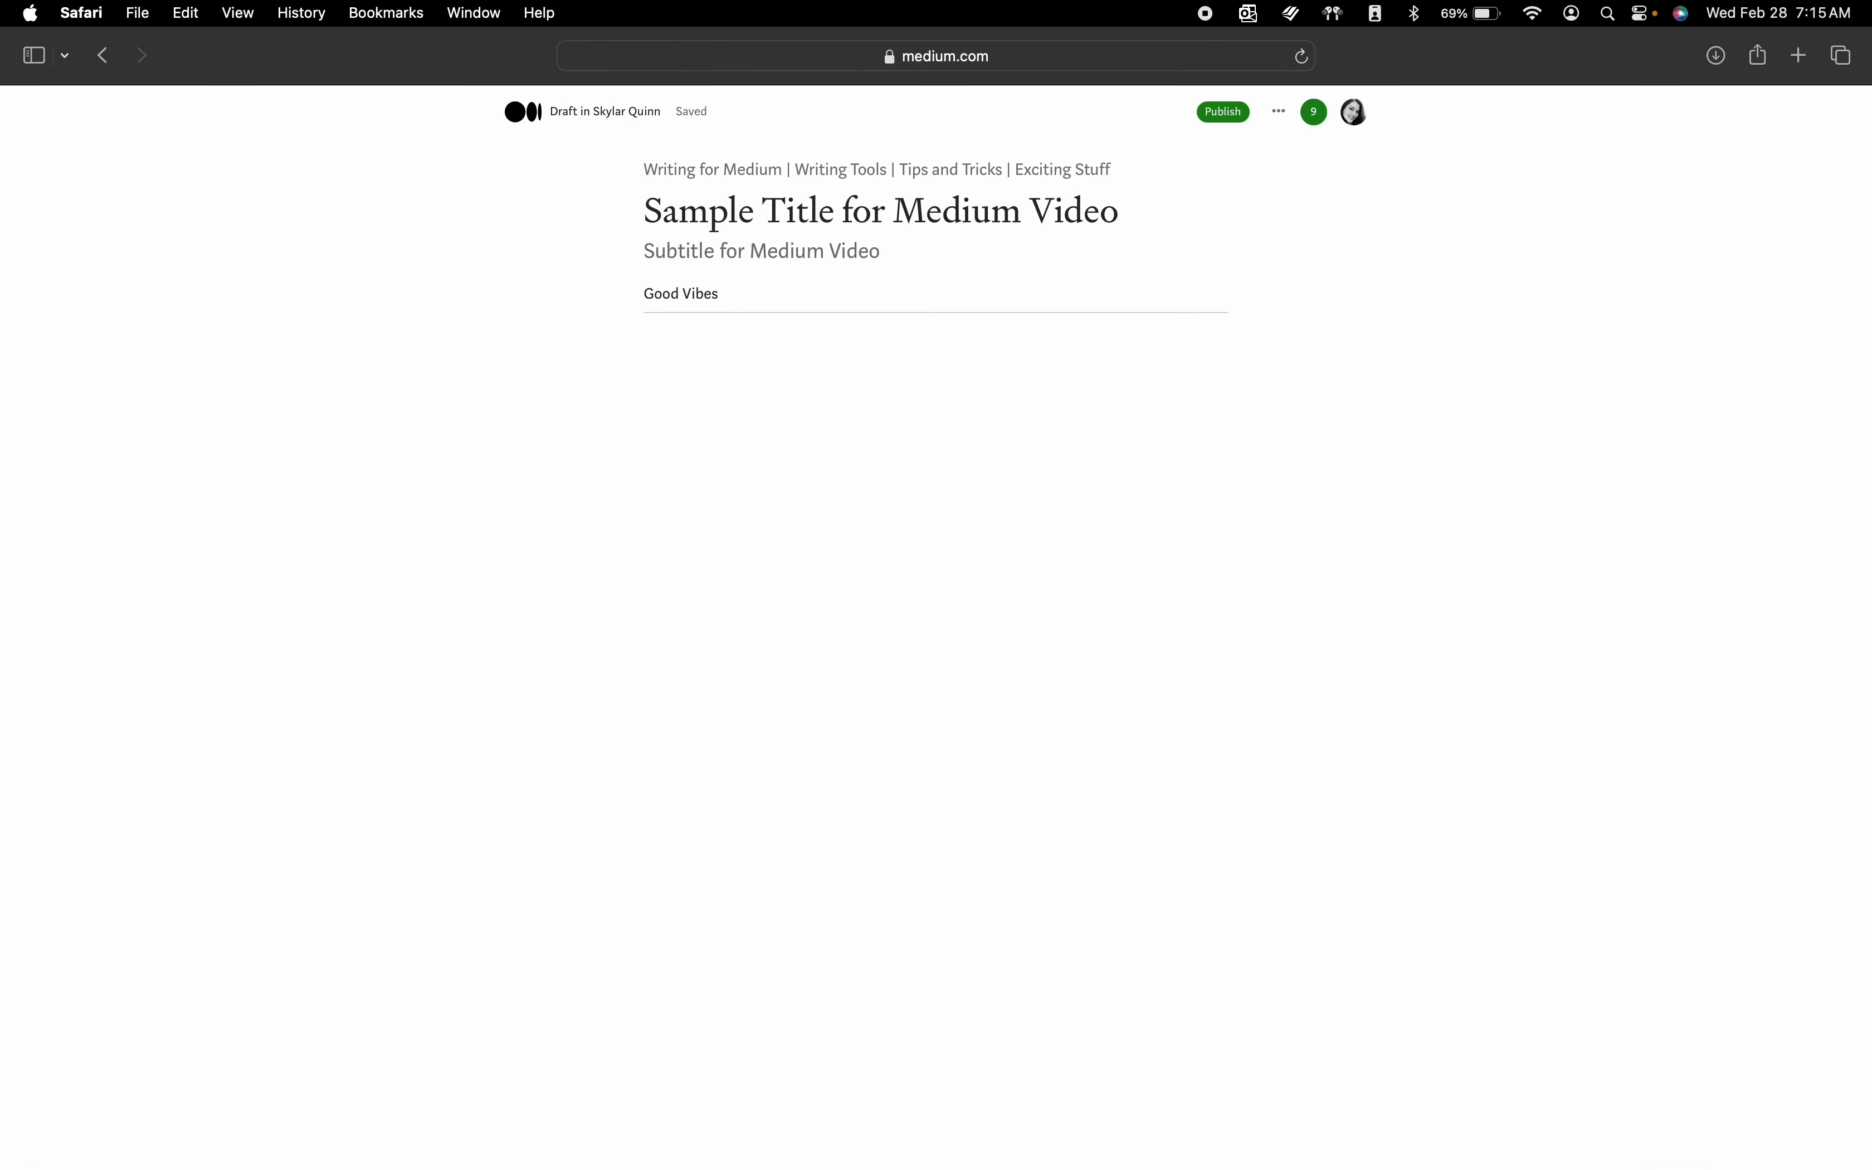
{"action": "key", "text": "Return"}
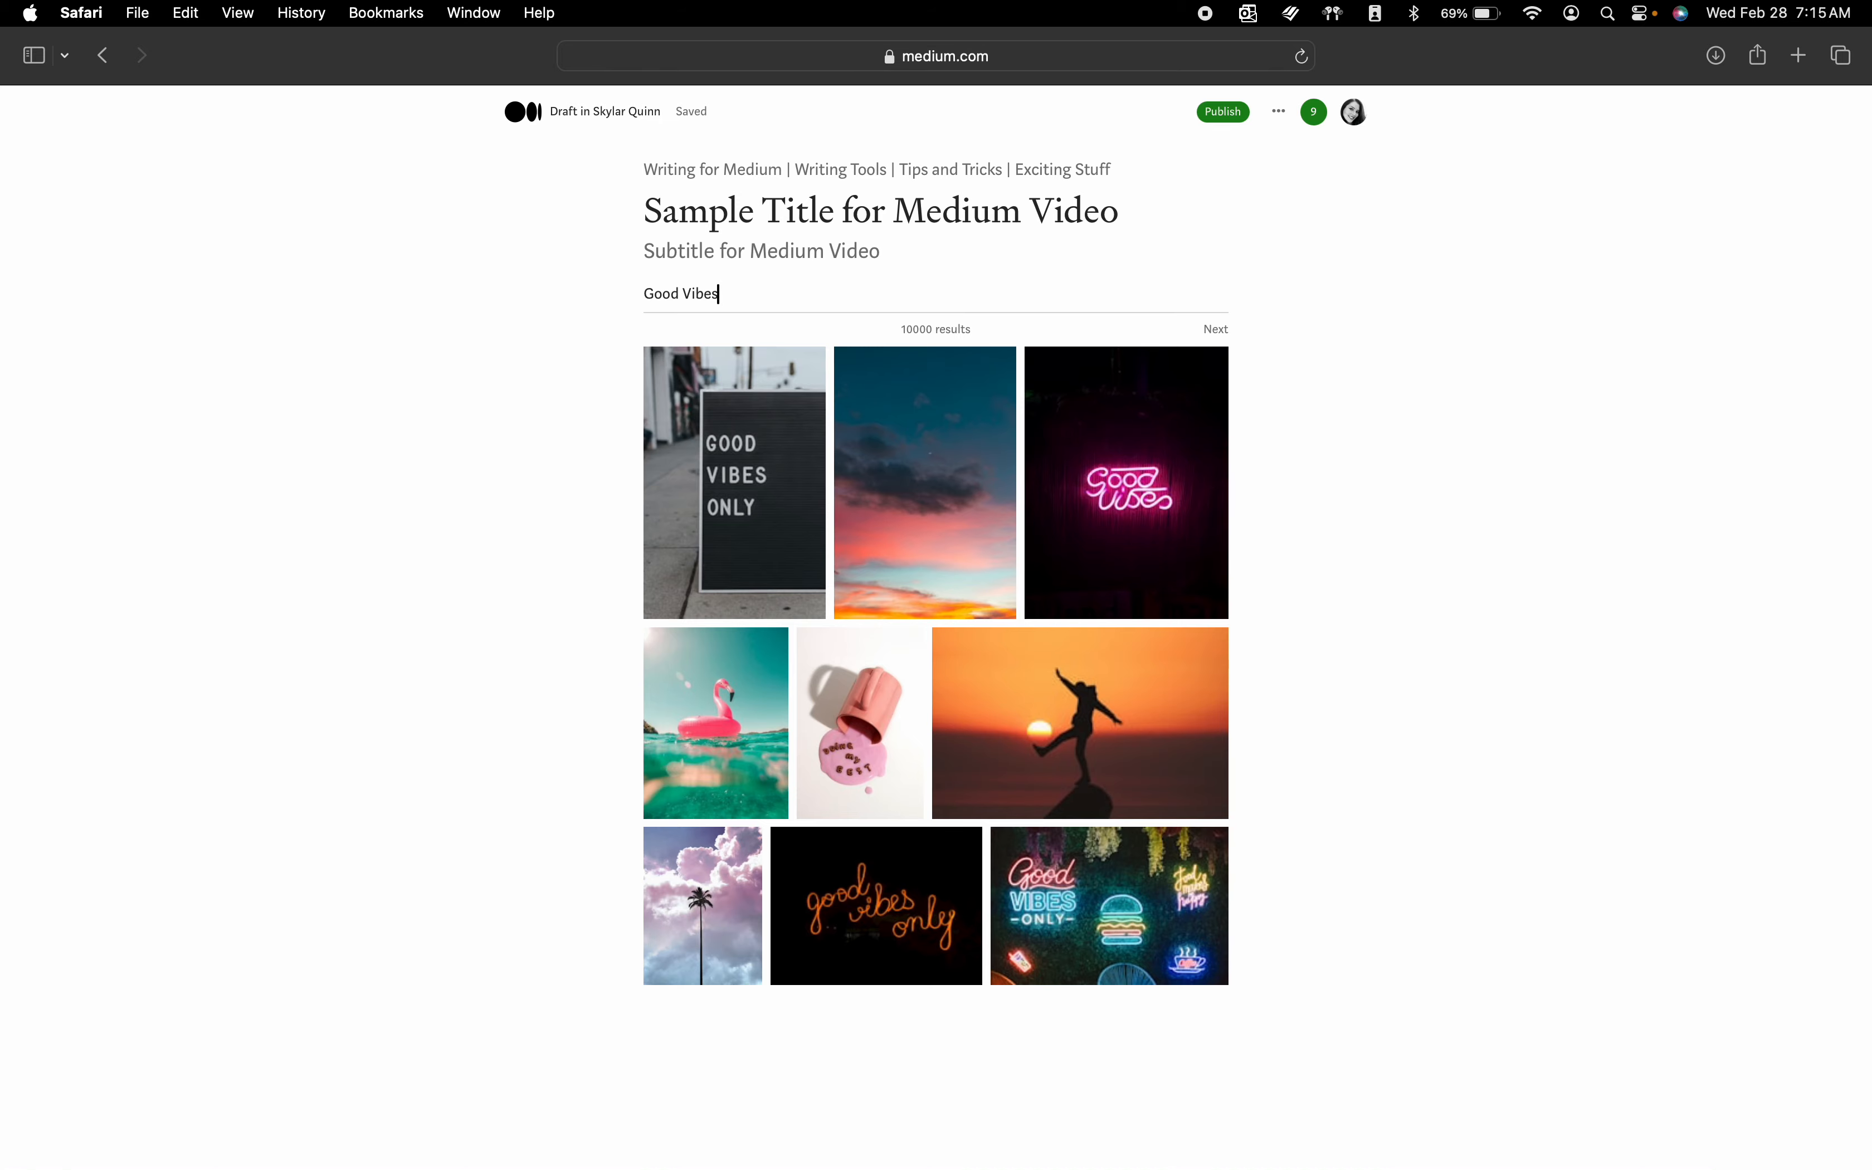
{"action": "left_click", "coordinate": [727, 551]}
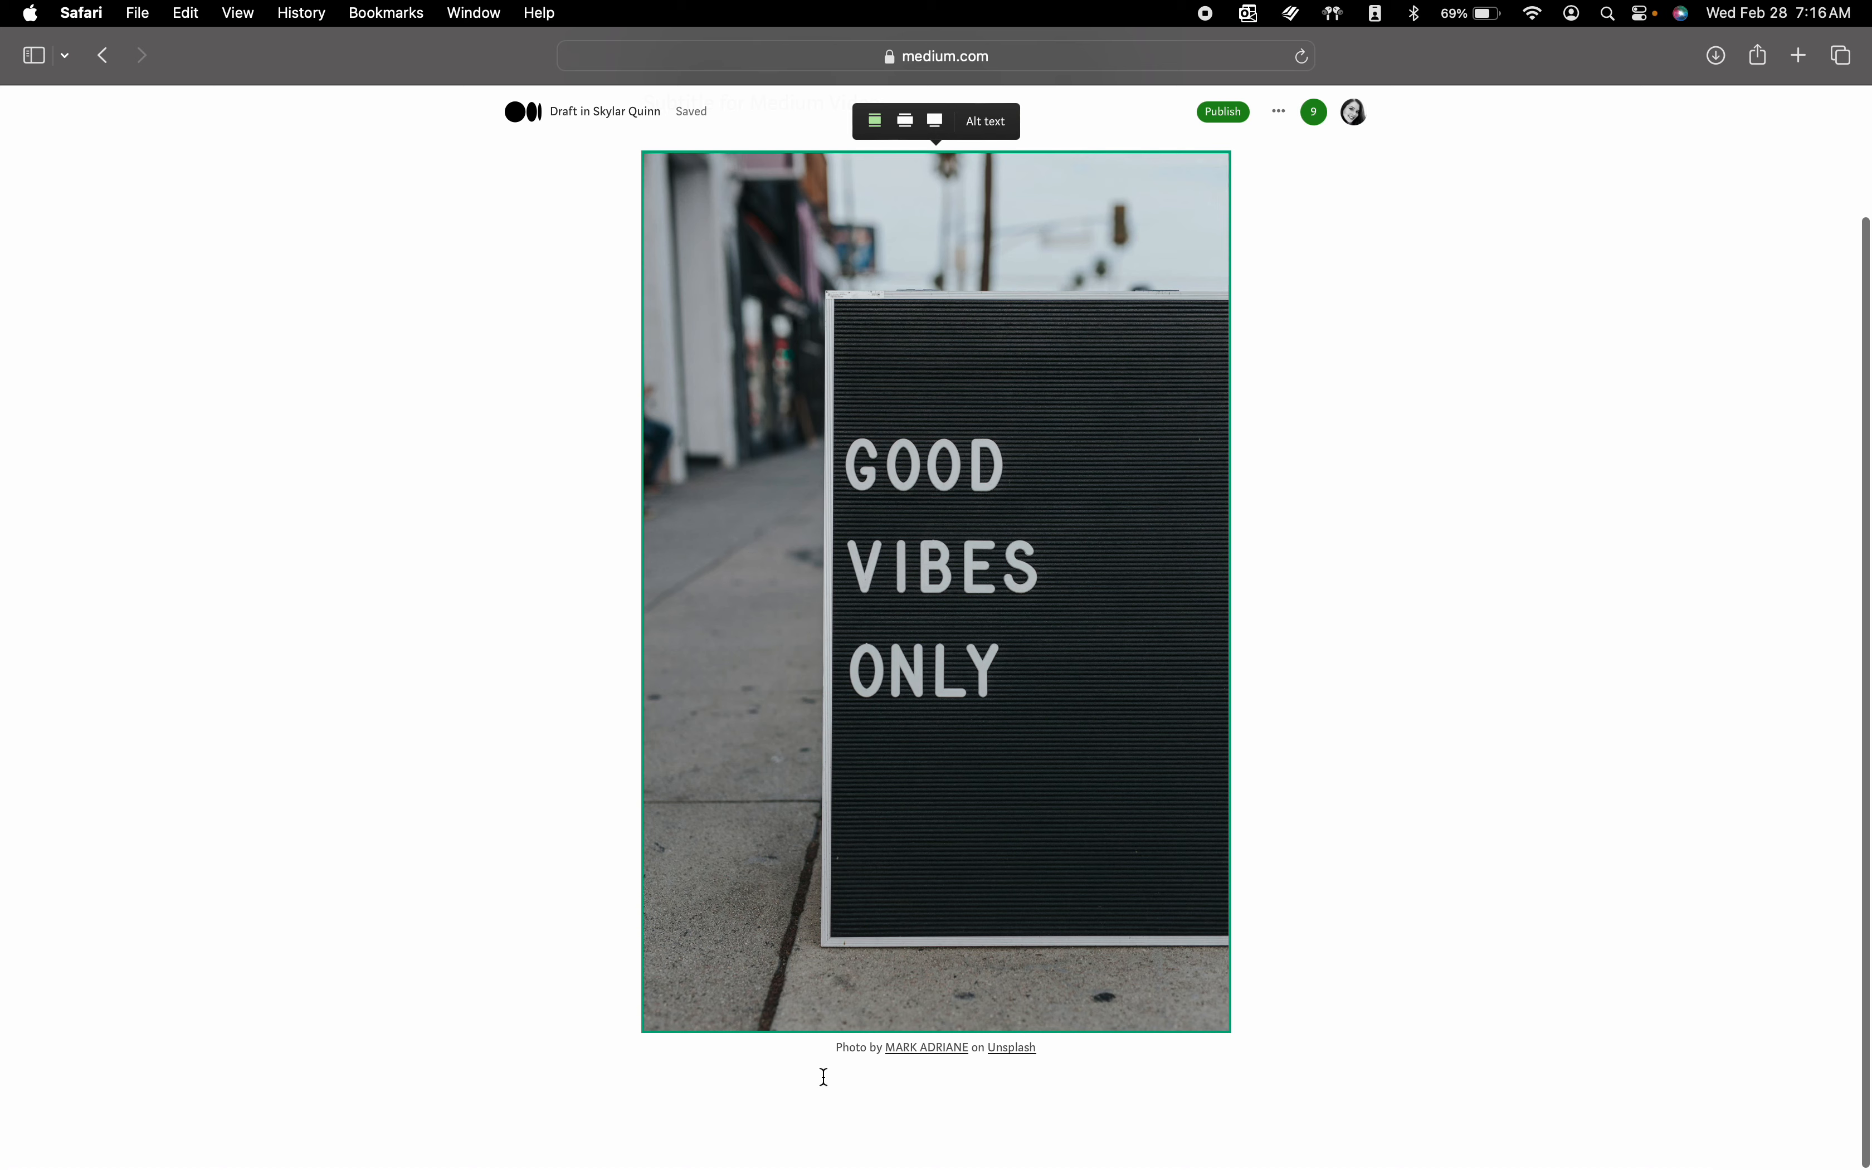
{"action": "left_click", "coordinate": [1052, 1091]}
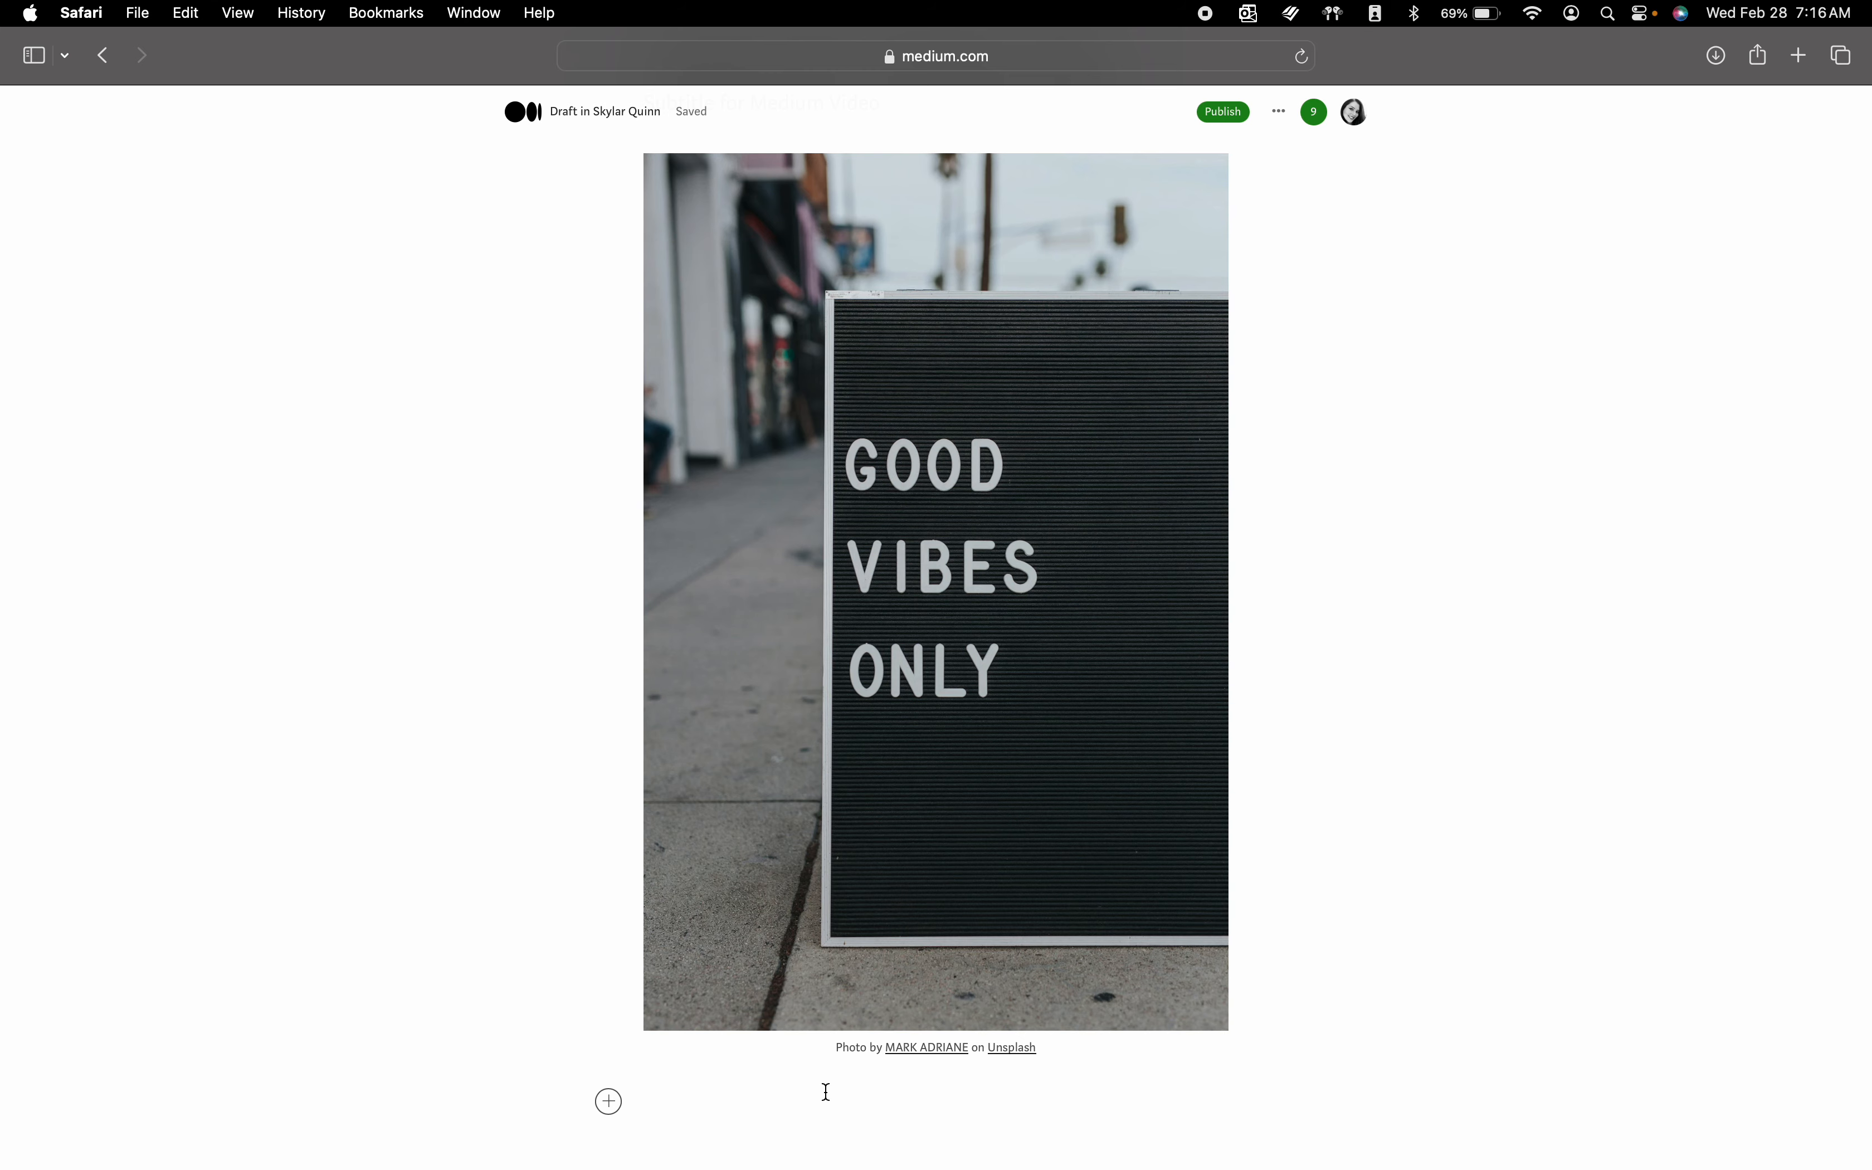
{"action": "scroll", "coordinate": [1173, 1082], "scroll_direction": "up", "scroll_amount": 3}
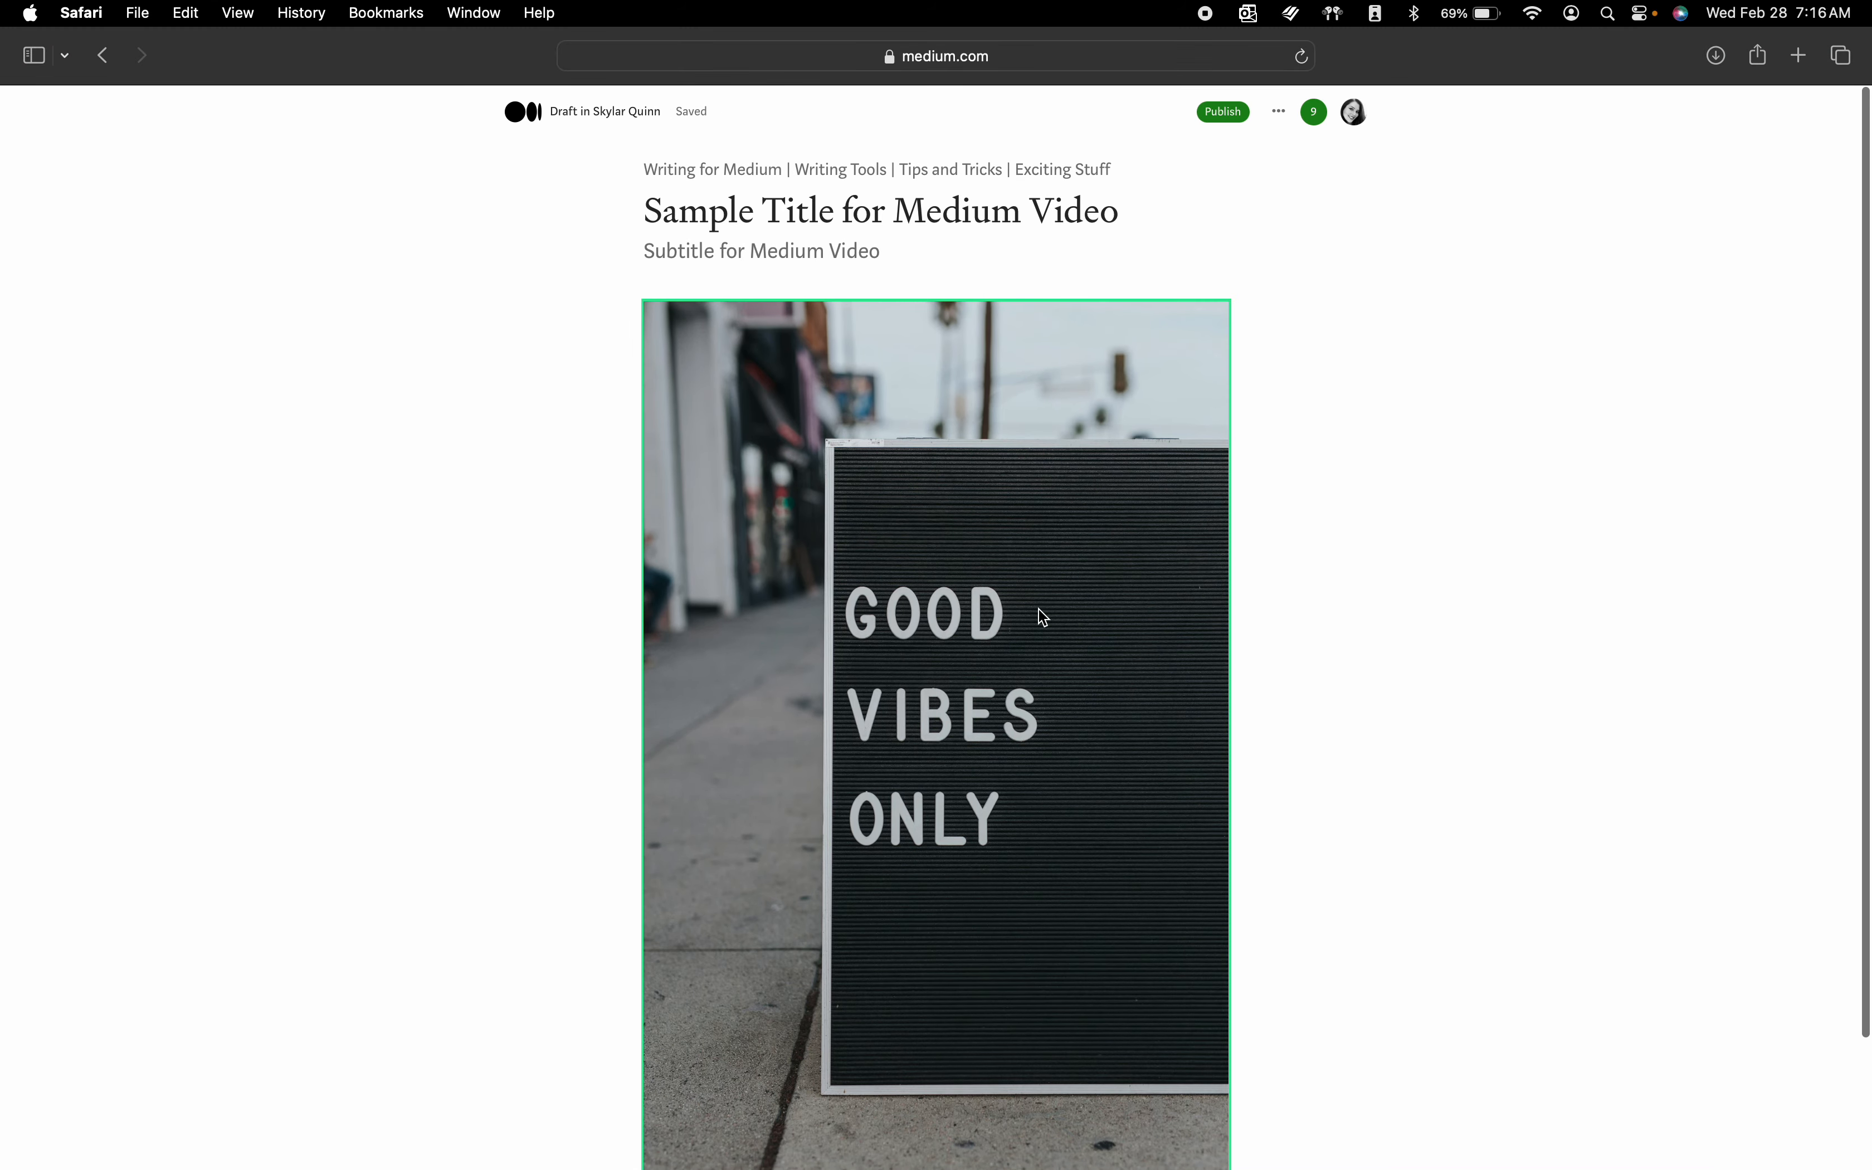
{"action": "left_click", "coordinate": [825, 153]}
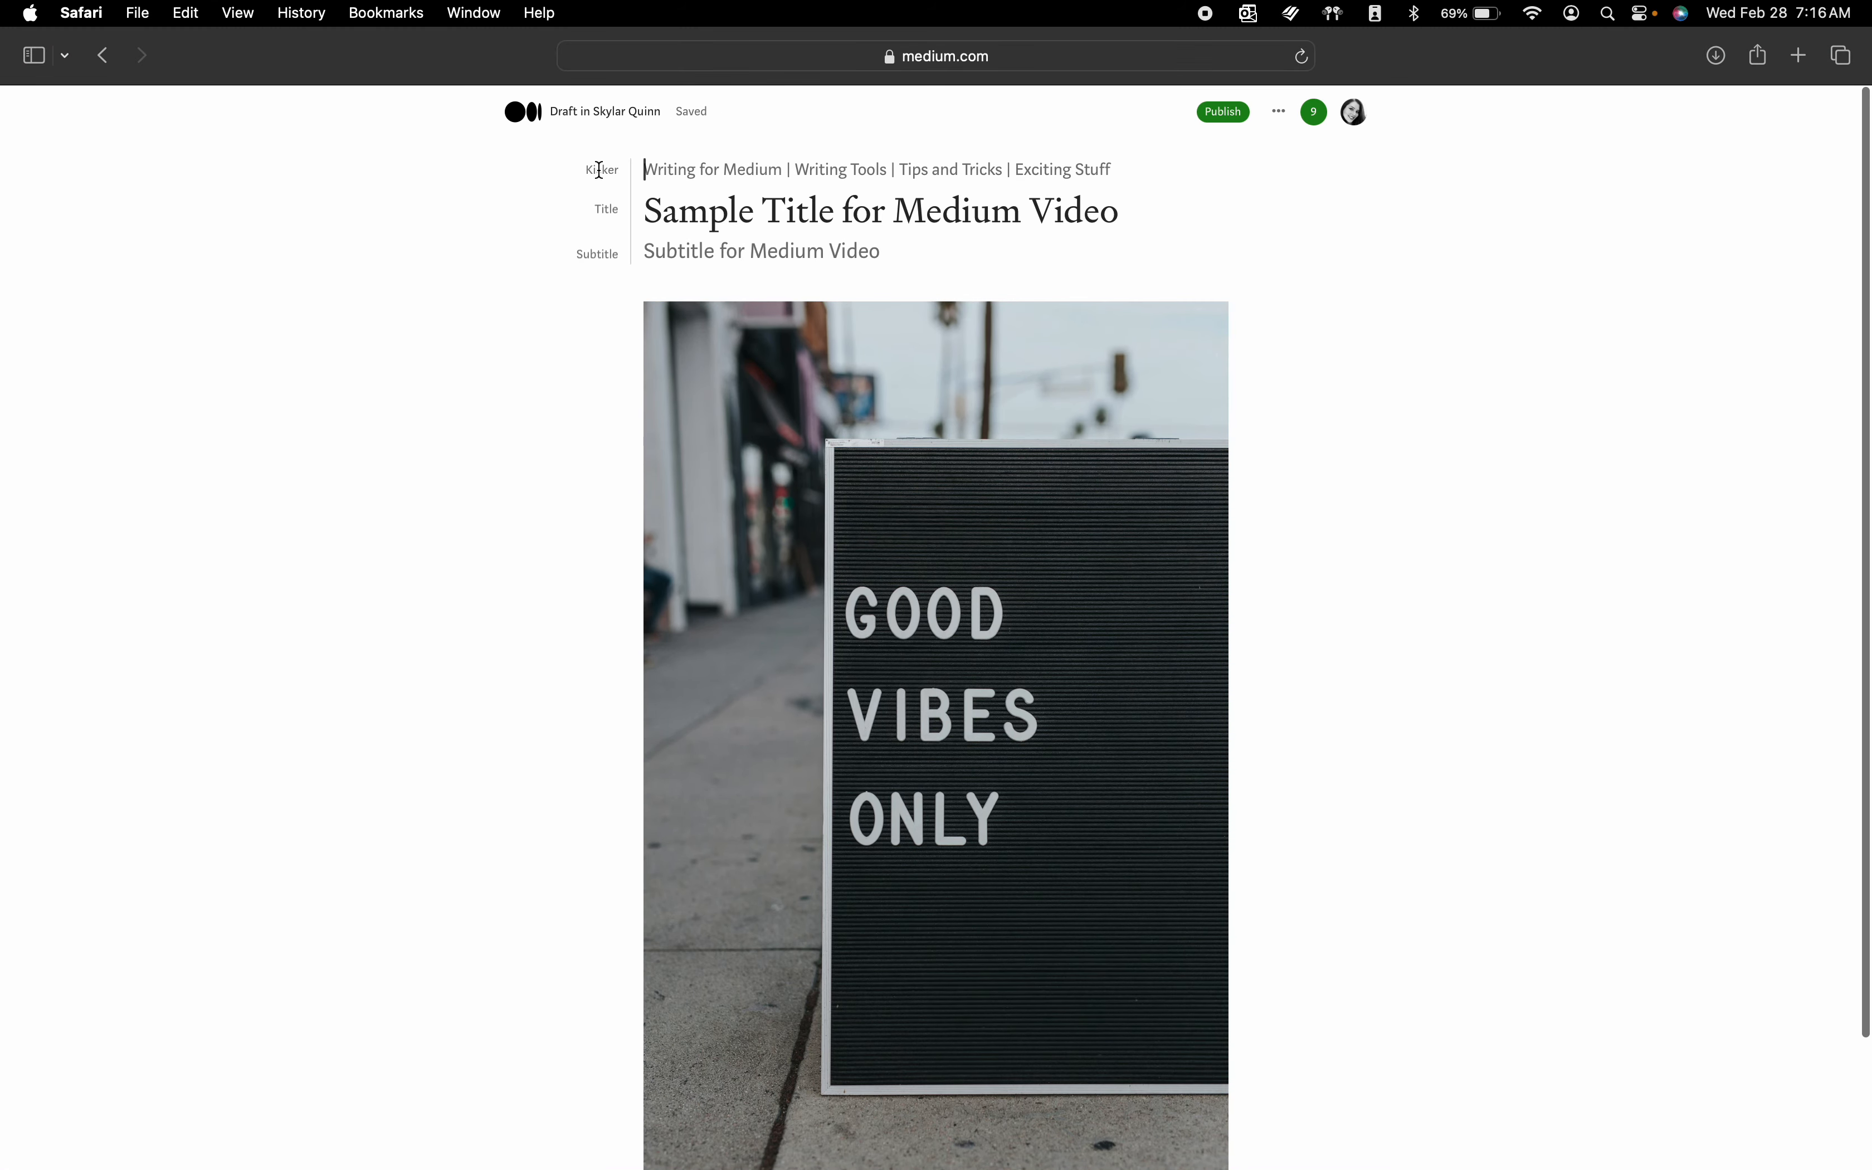
{"action": "scroll", "coordinate": [757, 250], "scroll_direction": "down", "scroll_amount": 3}
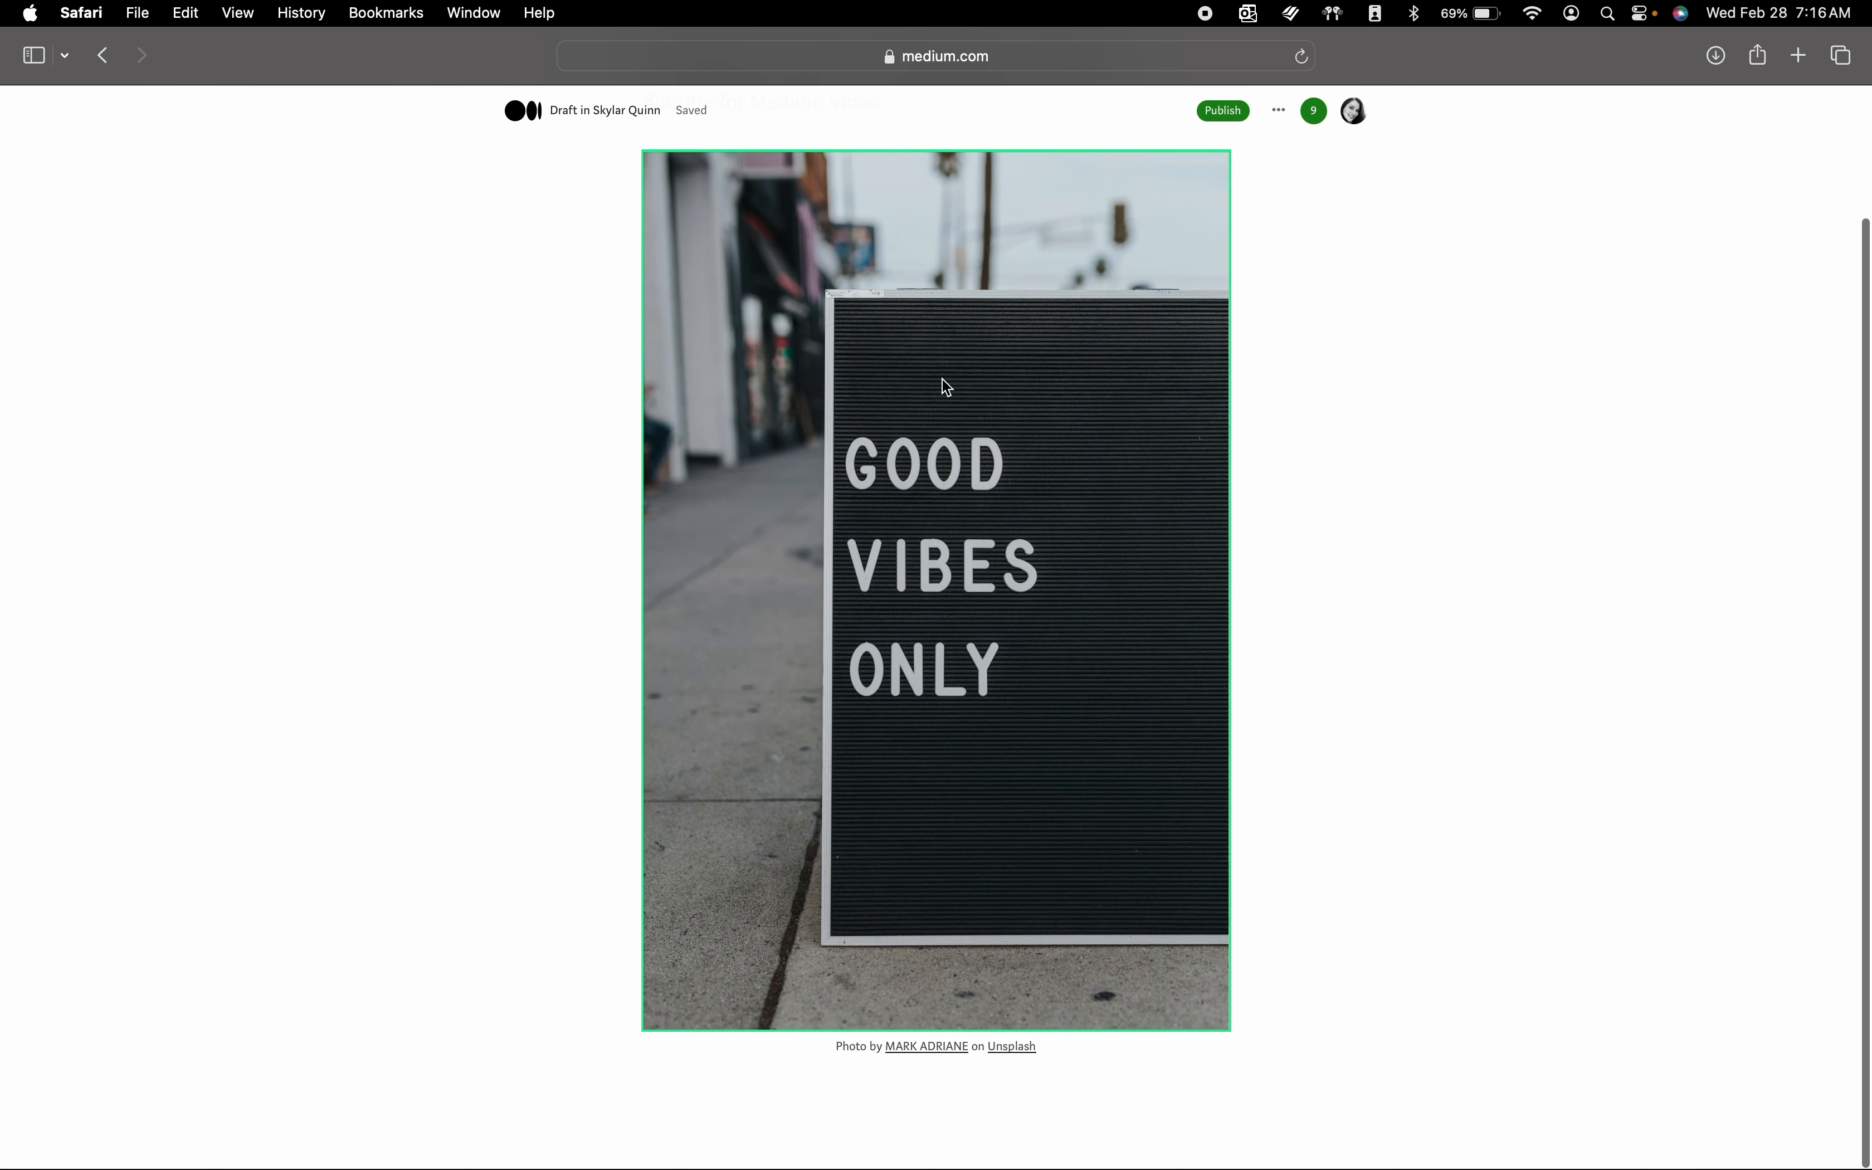
{"action": "scroll", "coordinate": [808, 290], "scroll_direction": "up", "scroll_amount": 3}
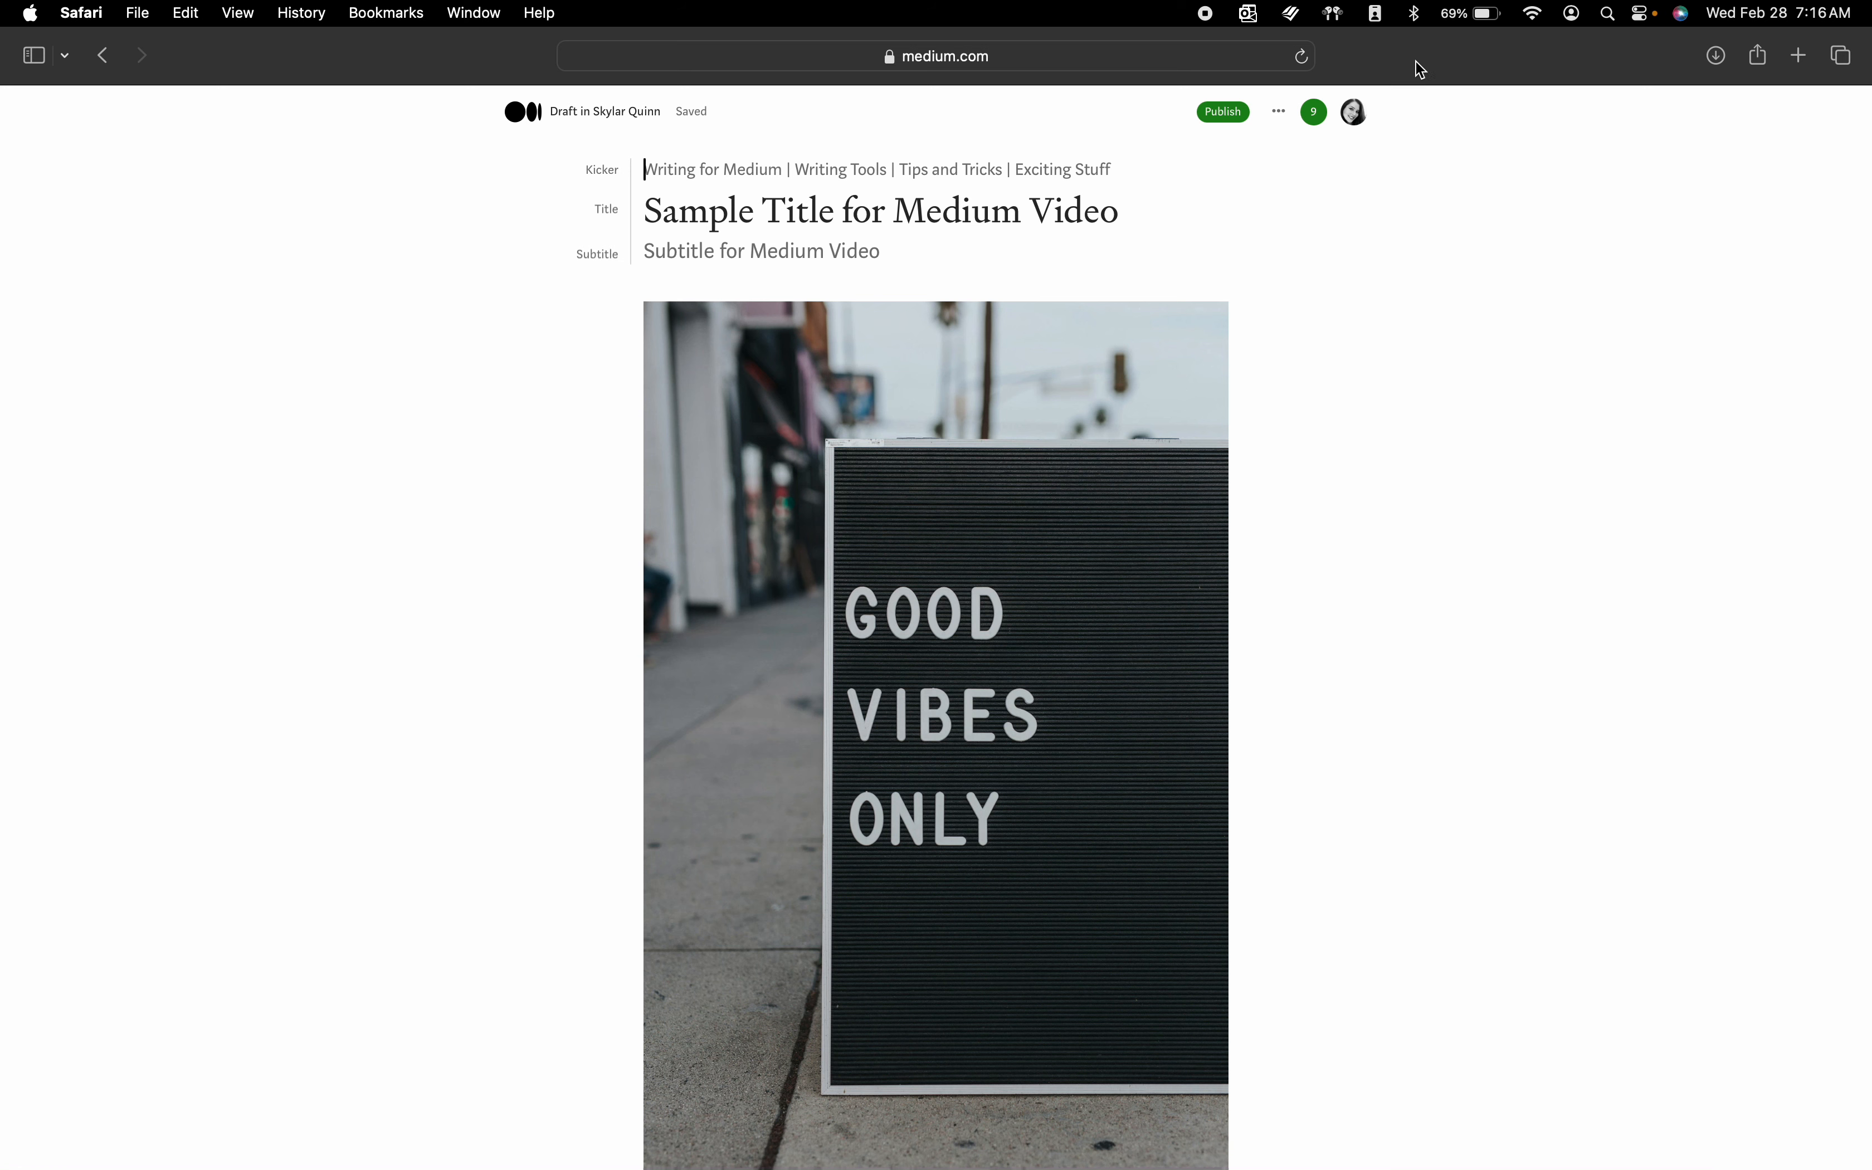
Step: Add the draft to the Crush Hall Pass publication
{"action": "left_click", "coordinate": [1278, 117]}
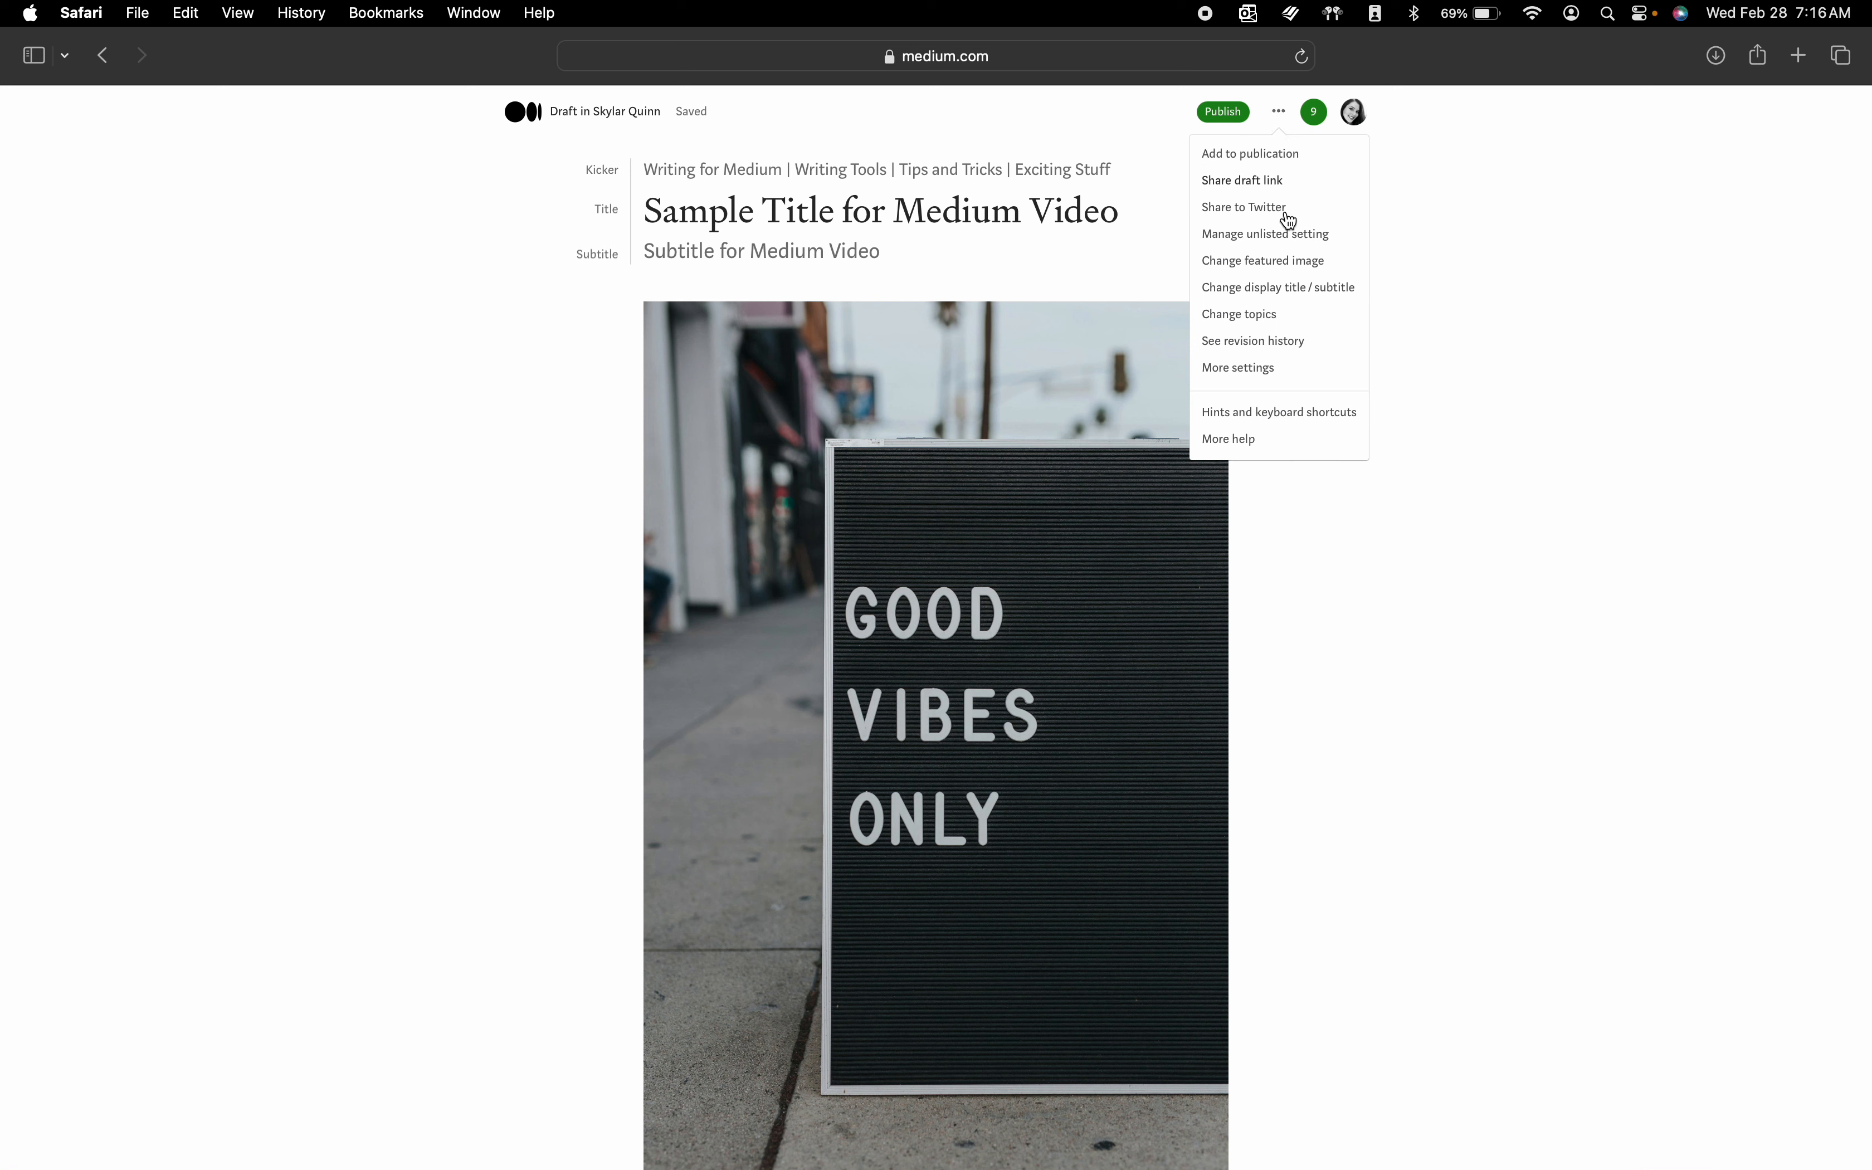
{"action": "left_click", "coordinate": [1268, 155]}
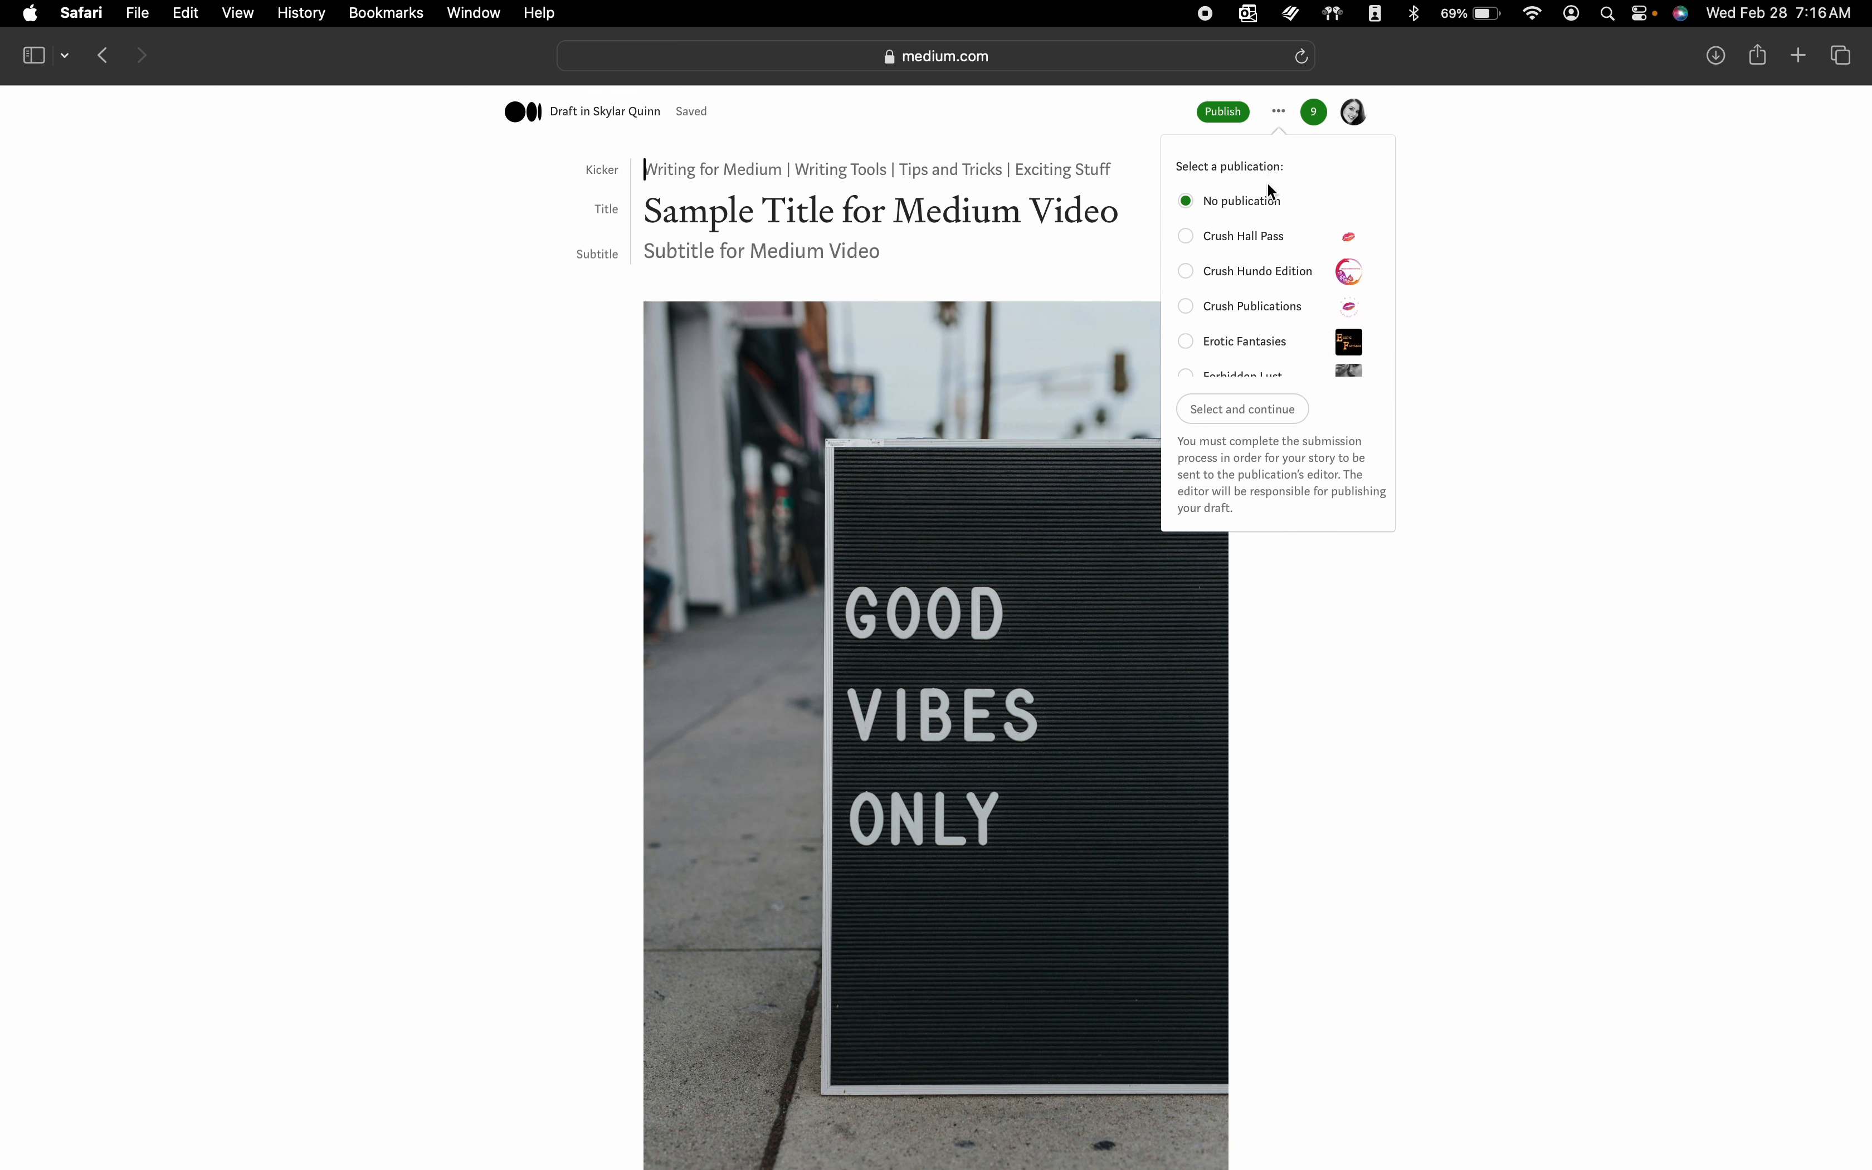
{"action": "left_click", "coordinate": [1256, 240]}
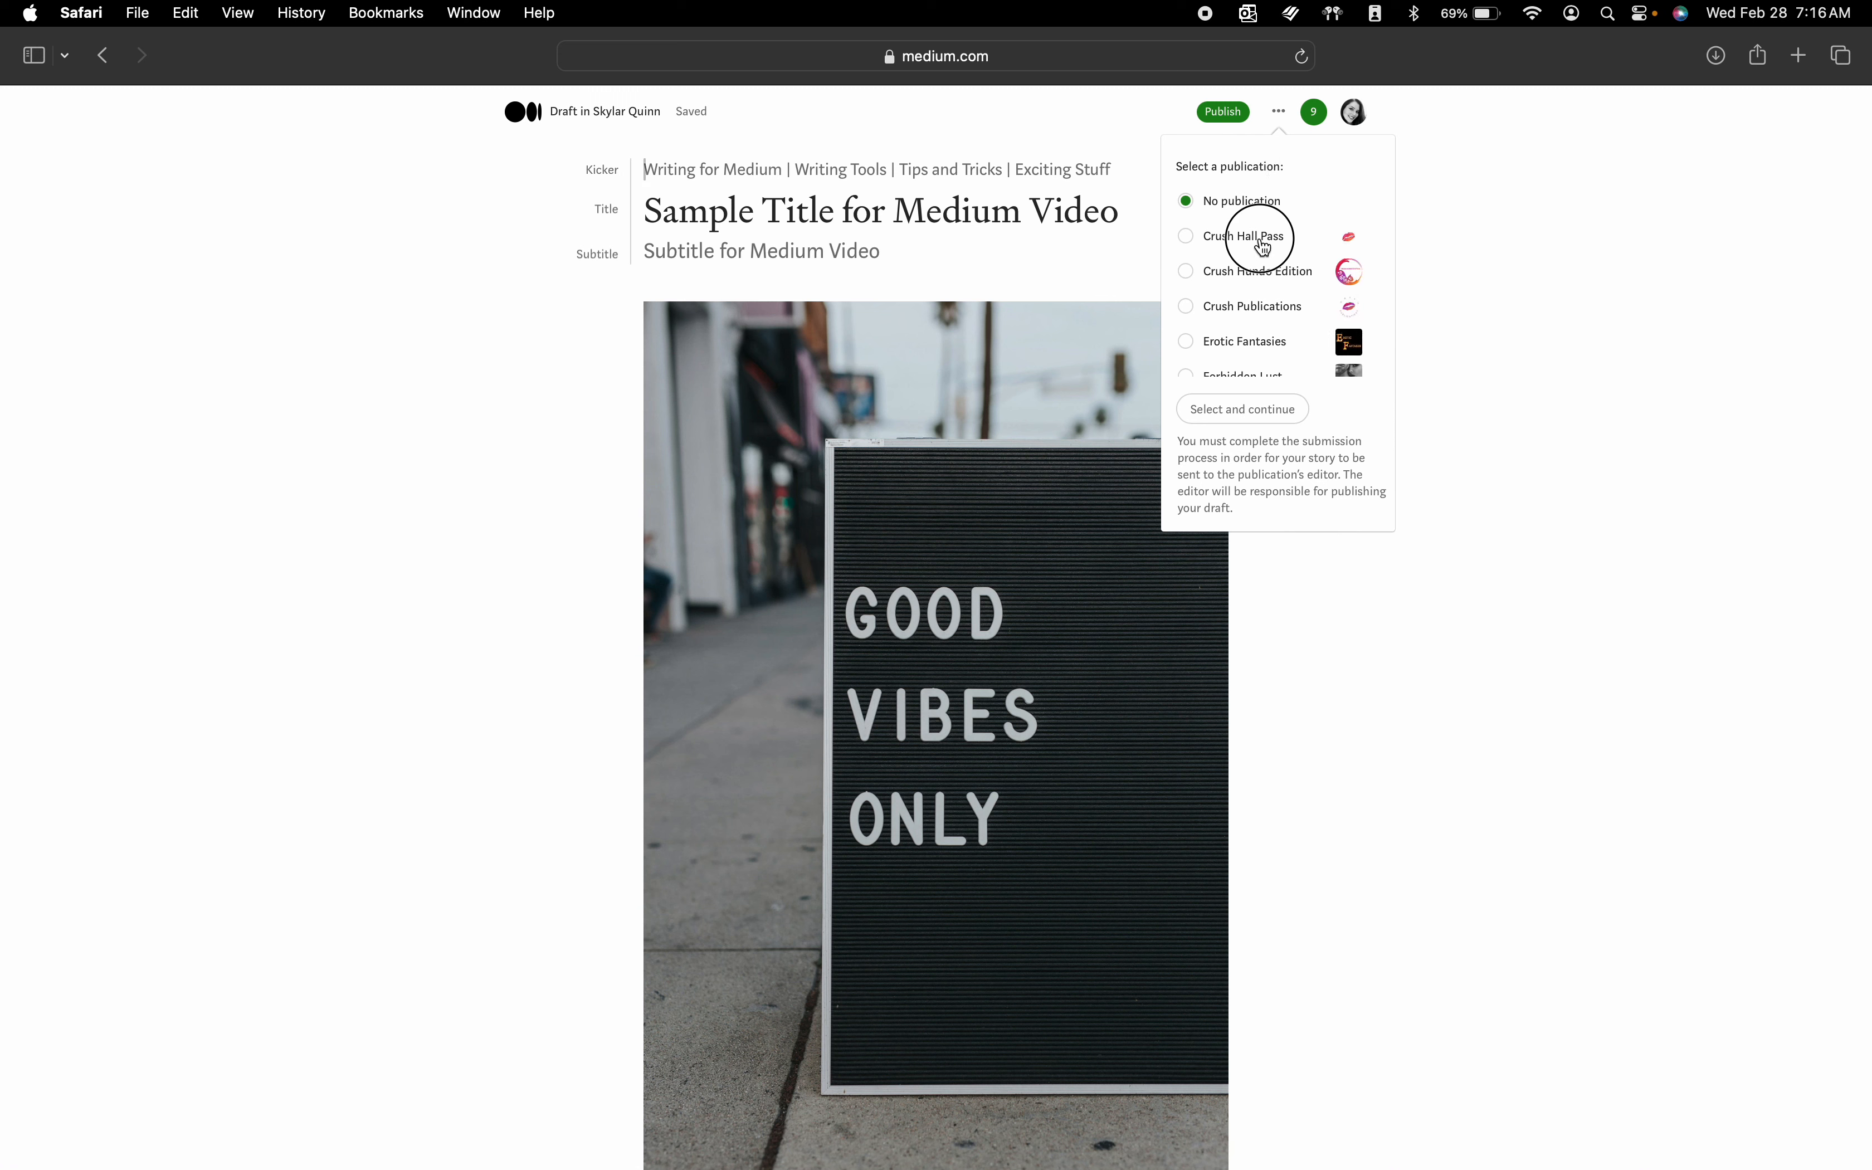
{"action": "left_click", "coordinate": [1232, 410]}
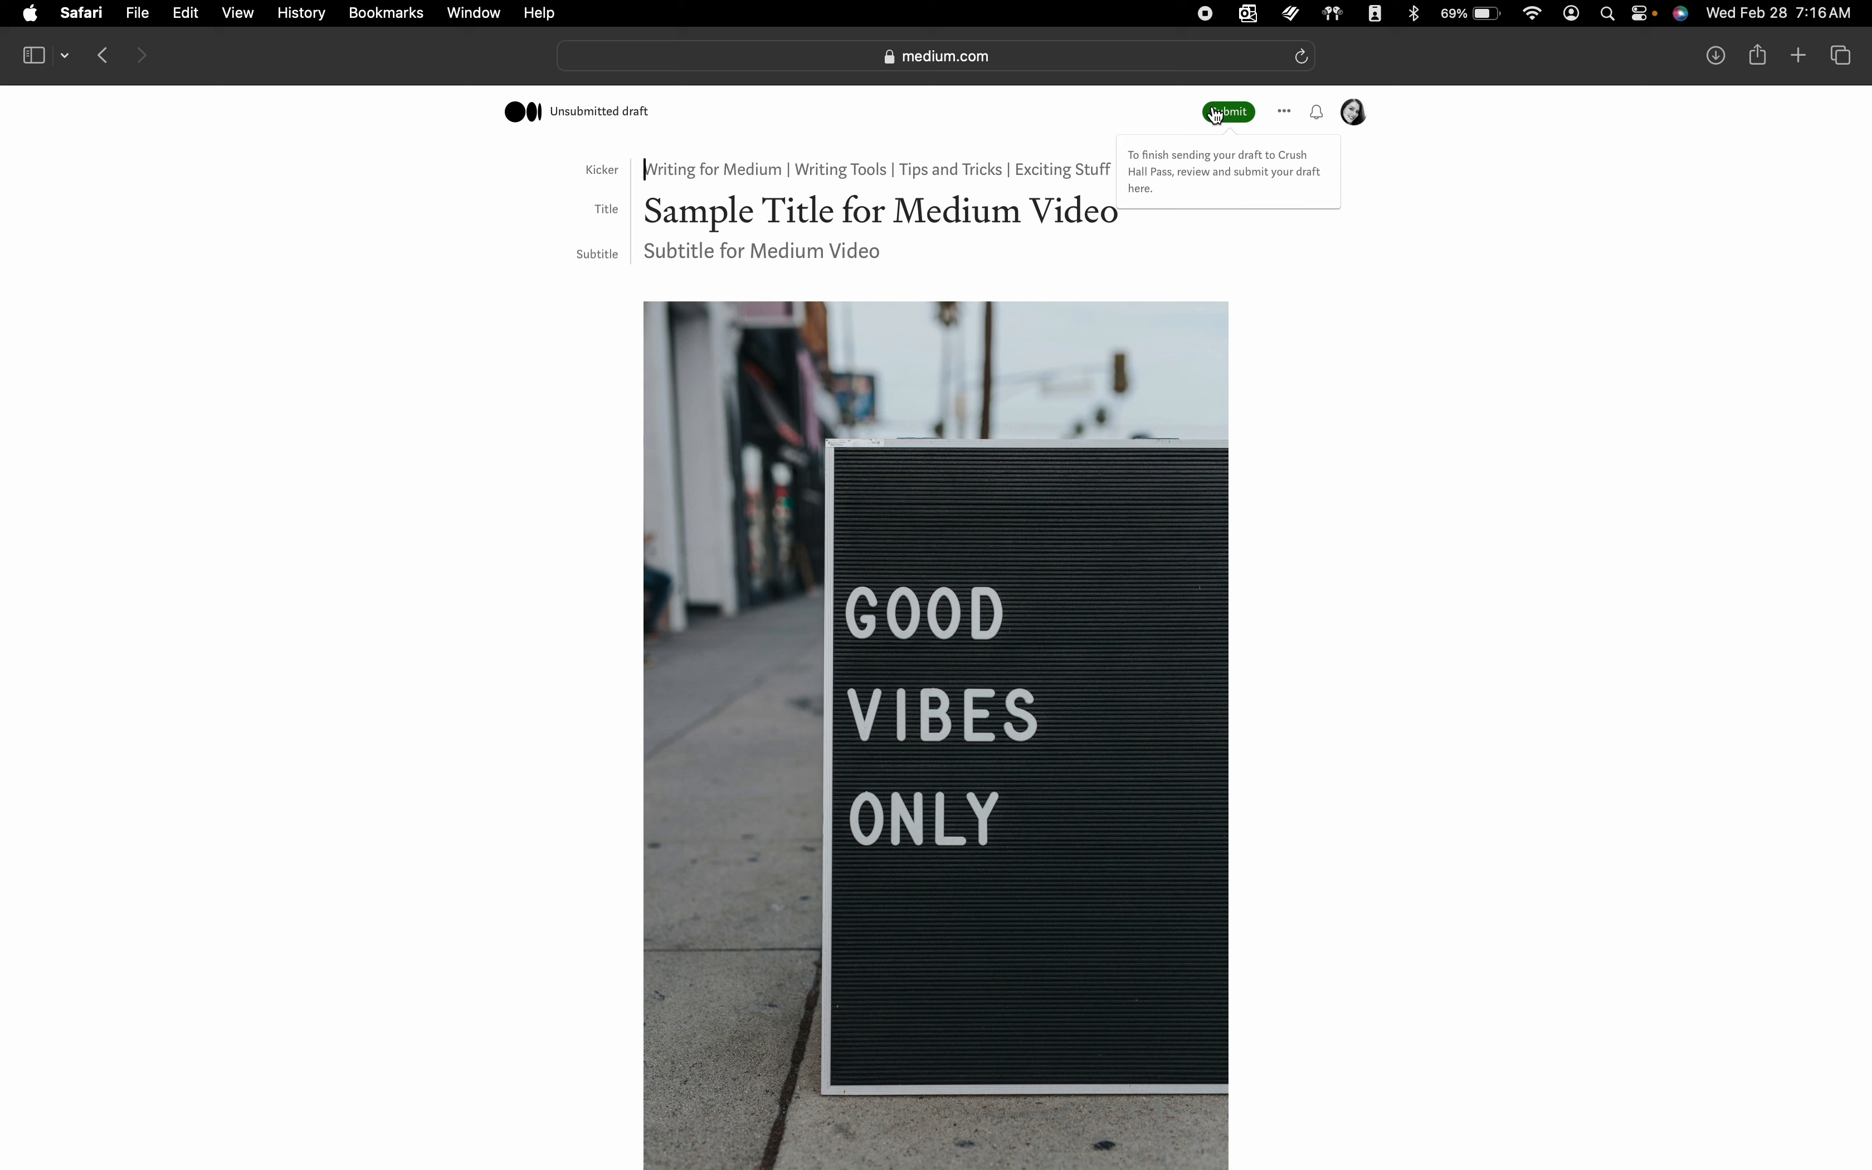
Step: Check the draft's publication selection without changing it
{"action": "left_click", "coordinate": [1286, 112]}
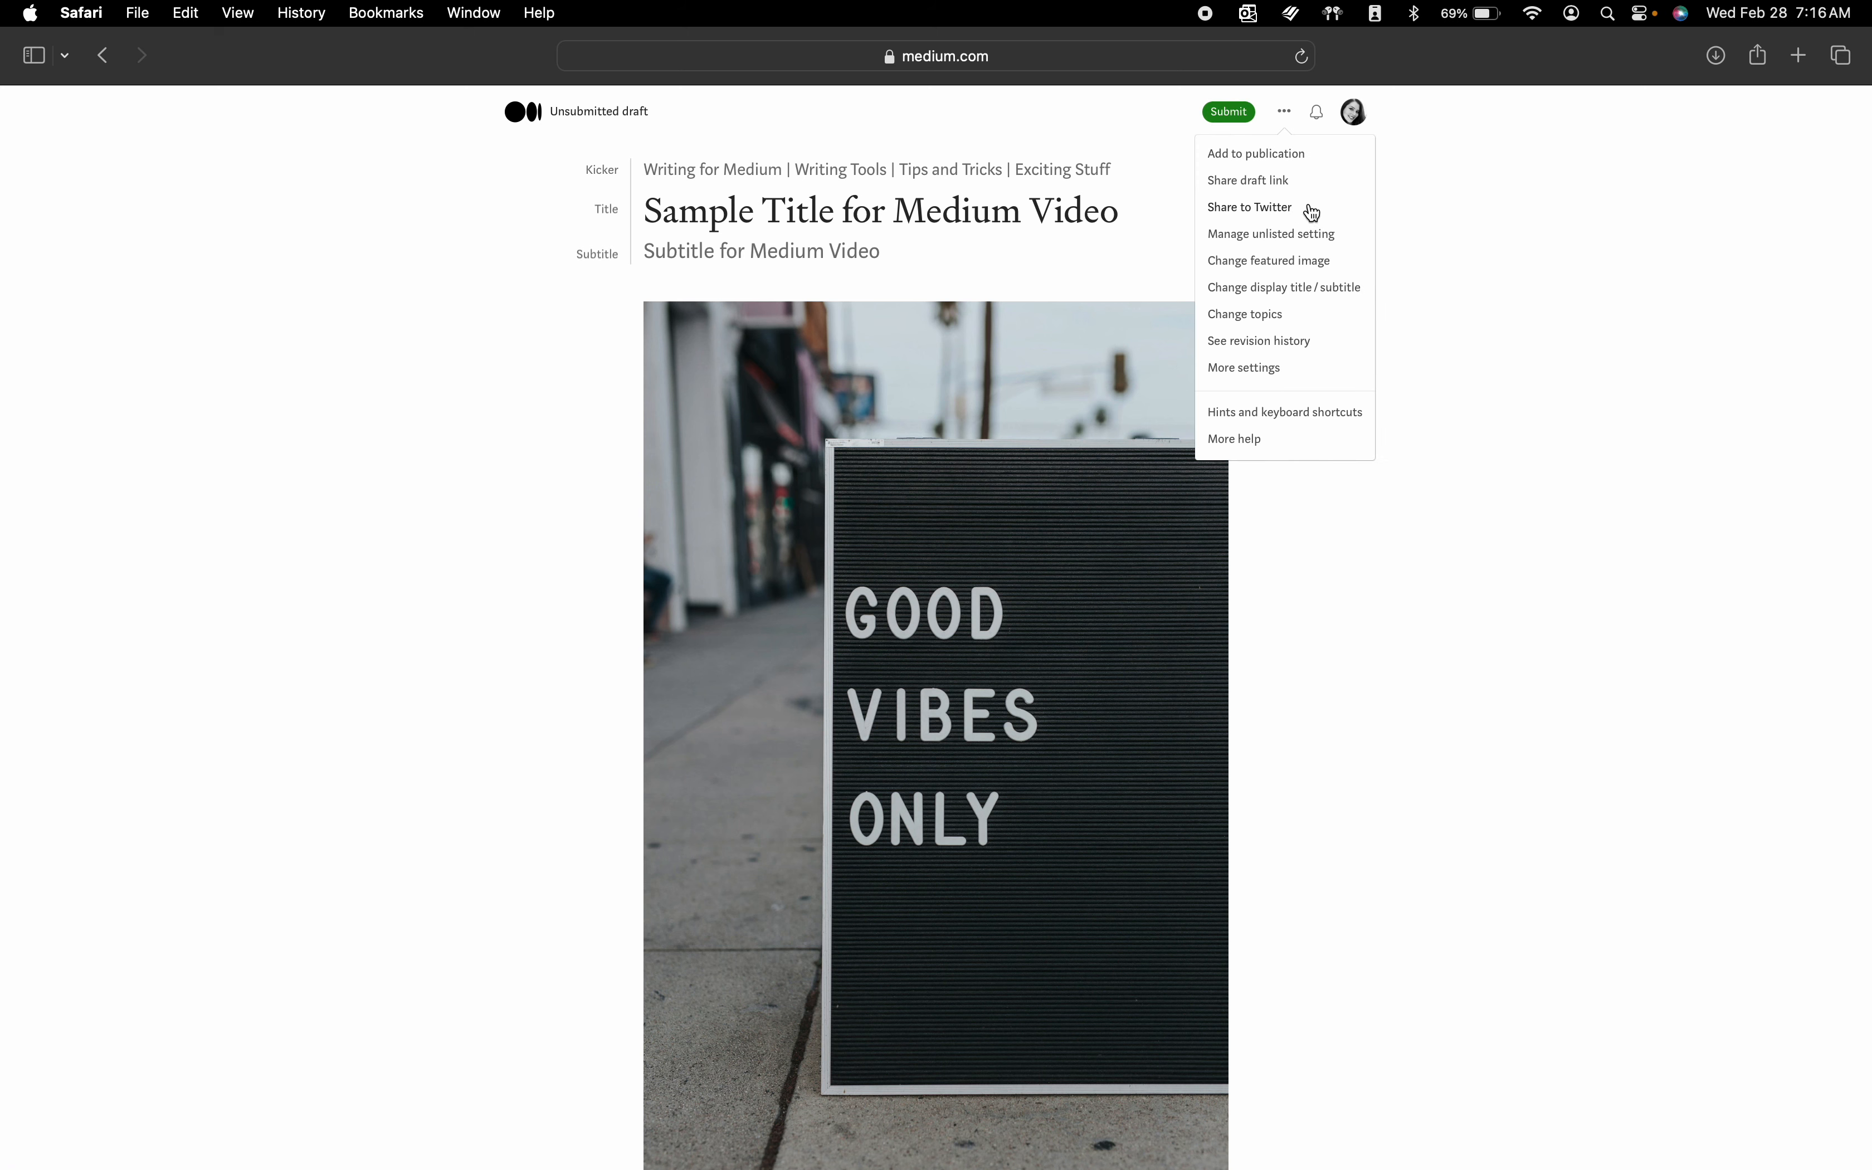
{"action": "left_click", "coordinate": [1267, 155]}
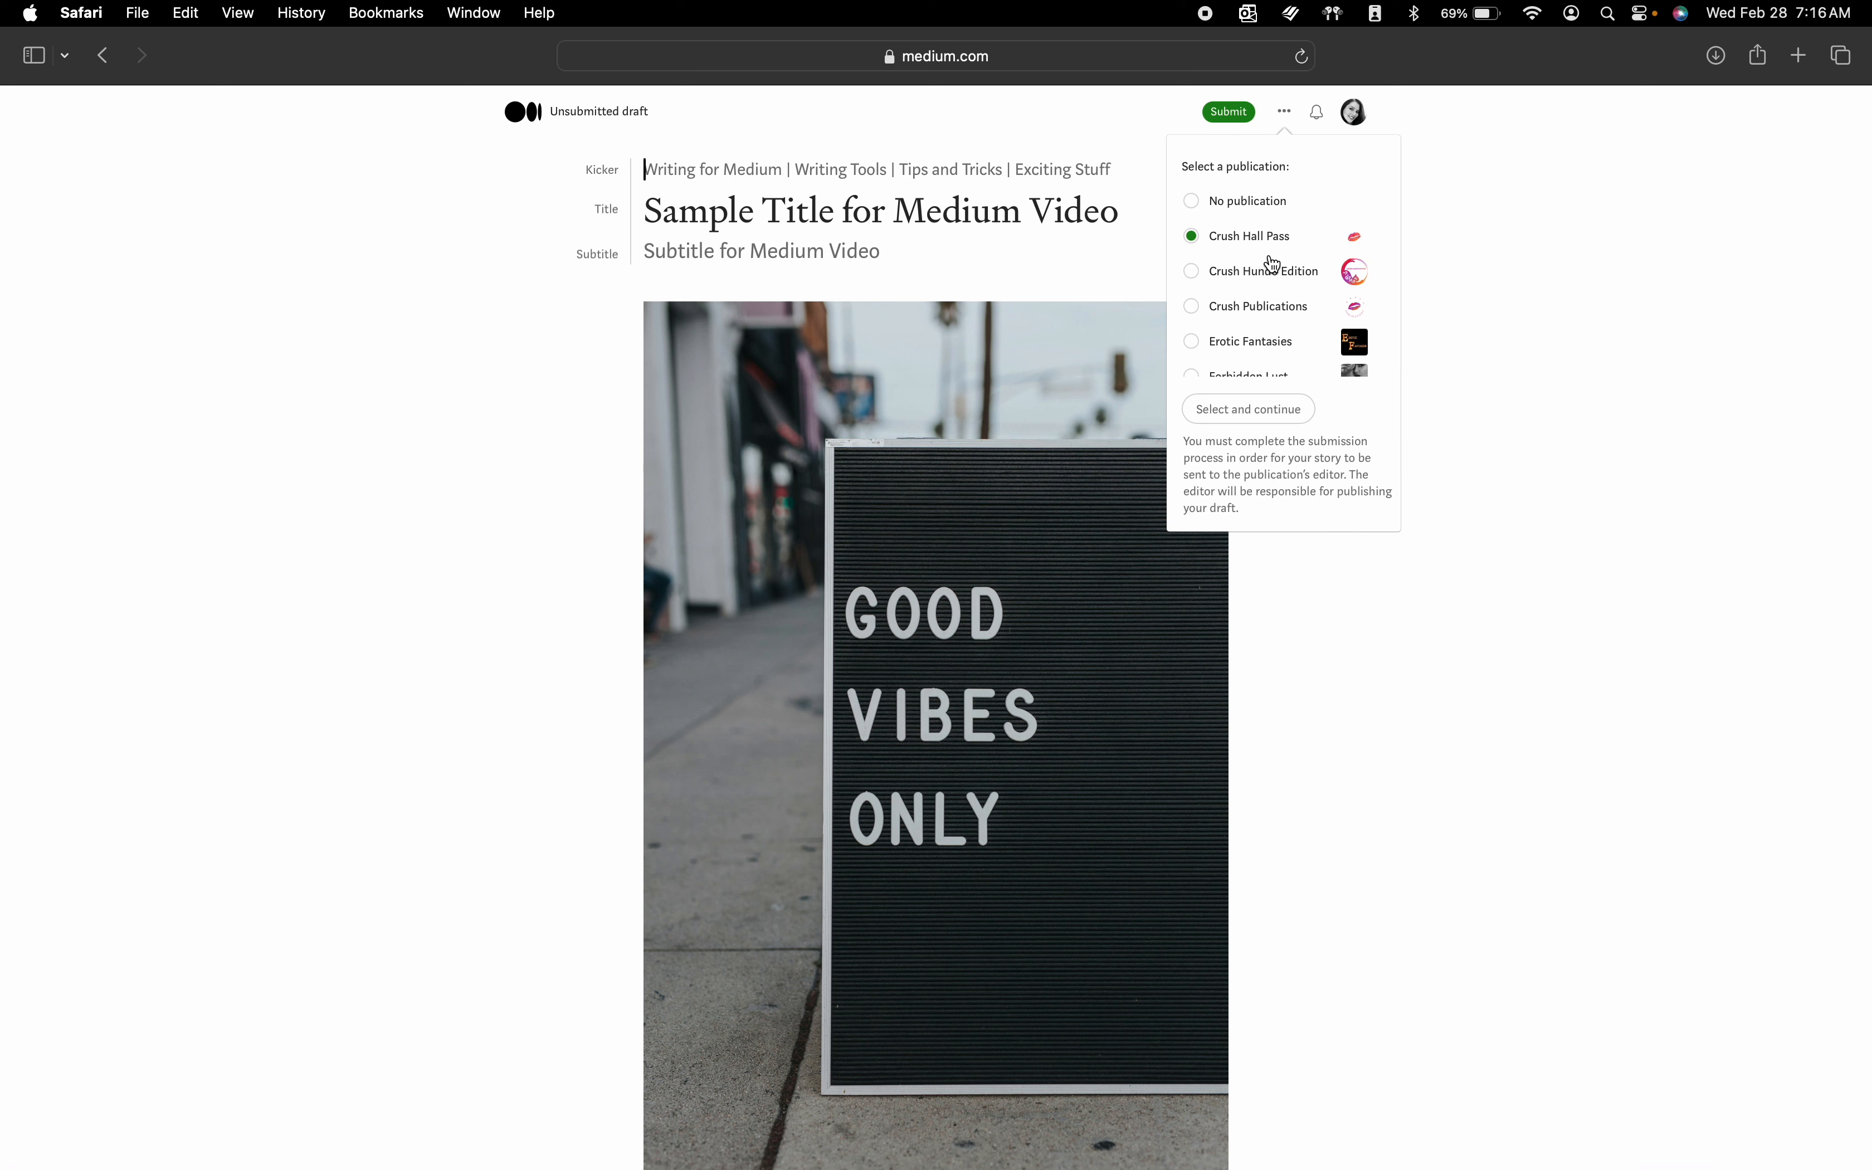
{"action": "left_click", "coordinate": [1563, 397]}
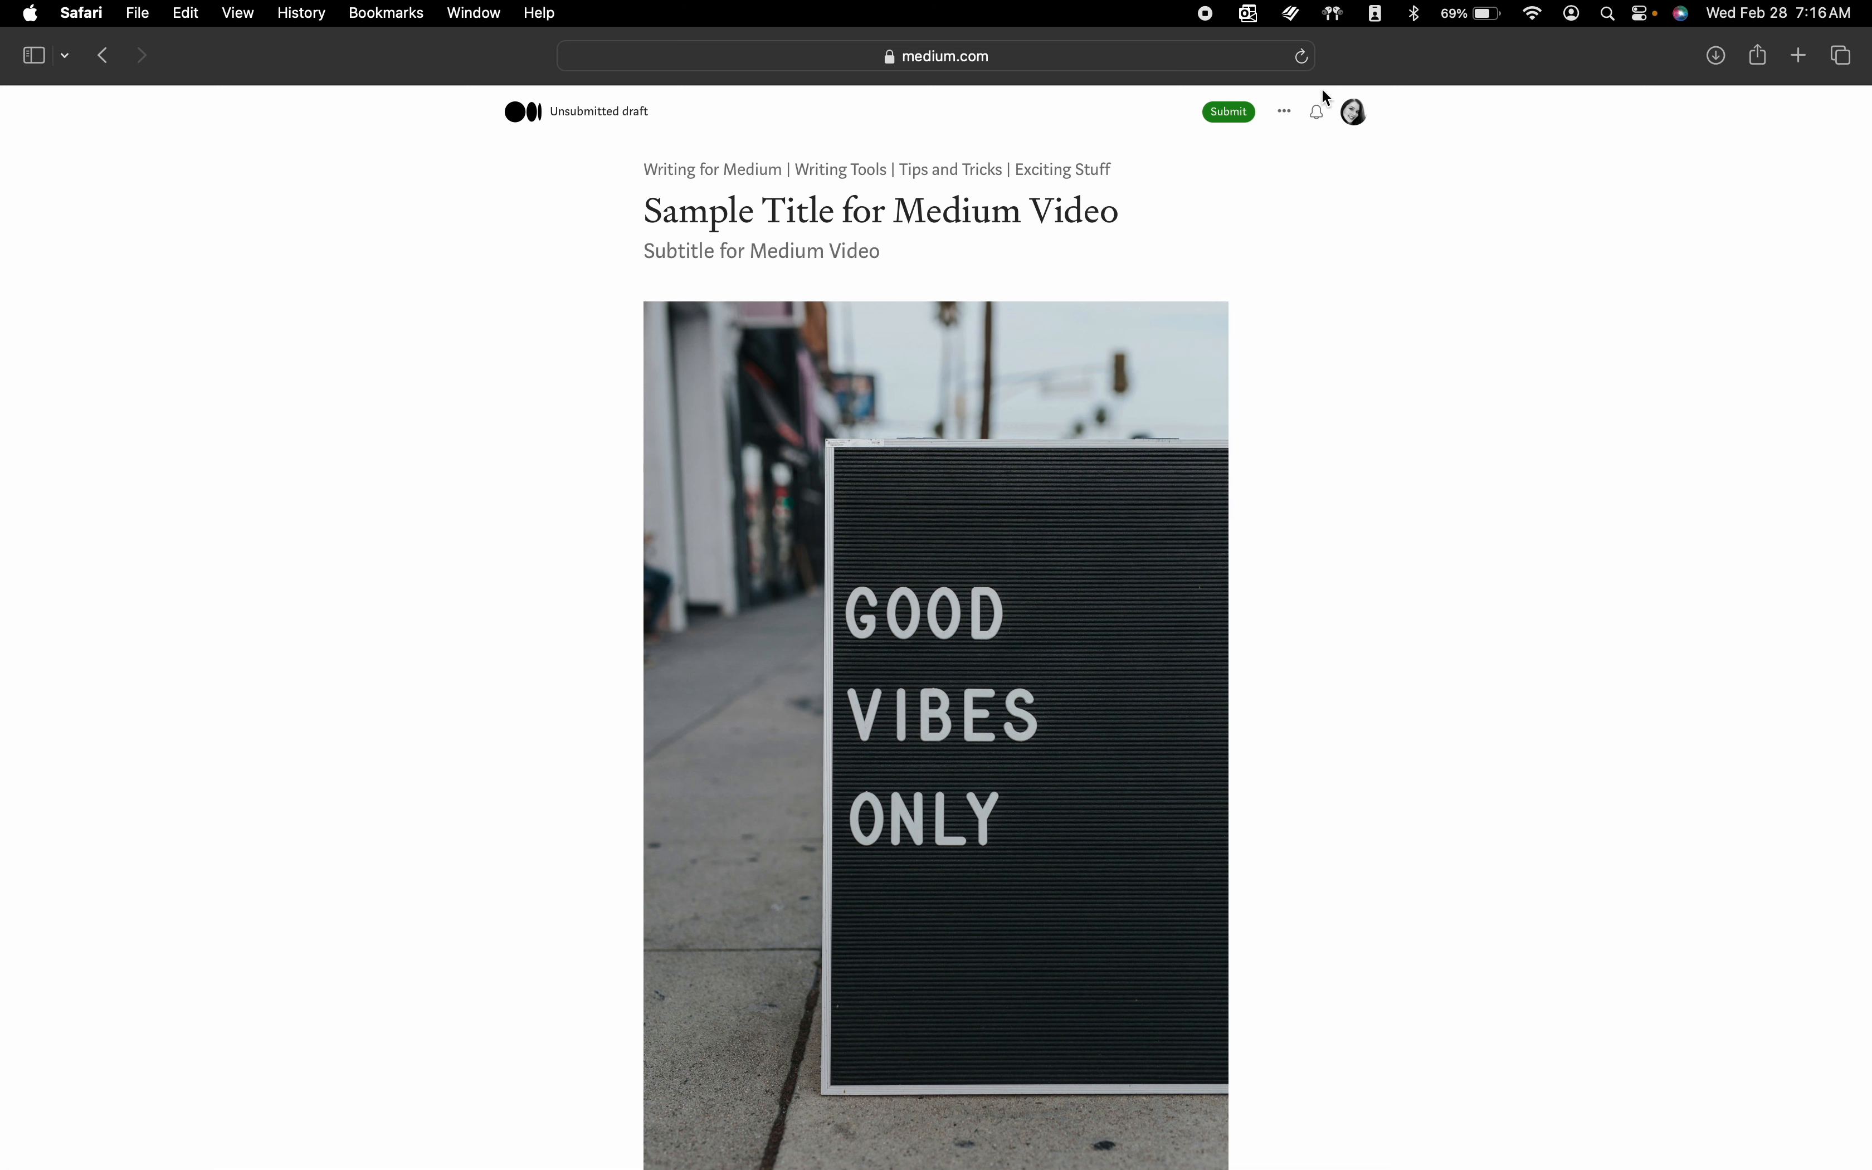
Step: Replace the story's title with "Medium Video — How to make a Title"
{"action": "left_click", "coordinate": [1117, 215]}
{"action": "left_click", "coordinate": [651, 203], "text": "shift"}
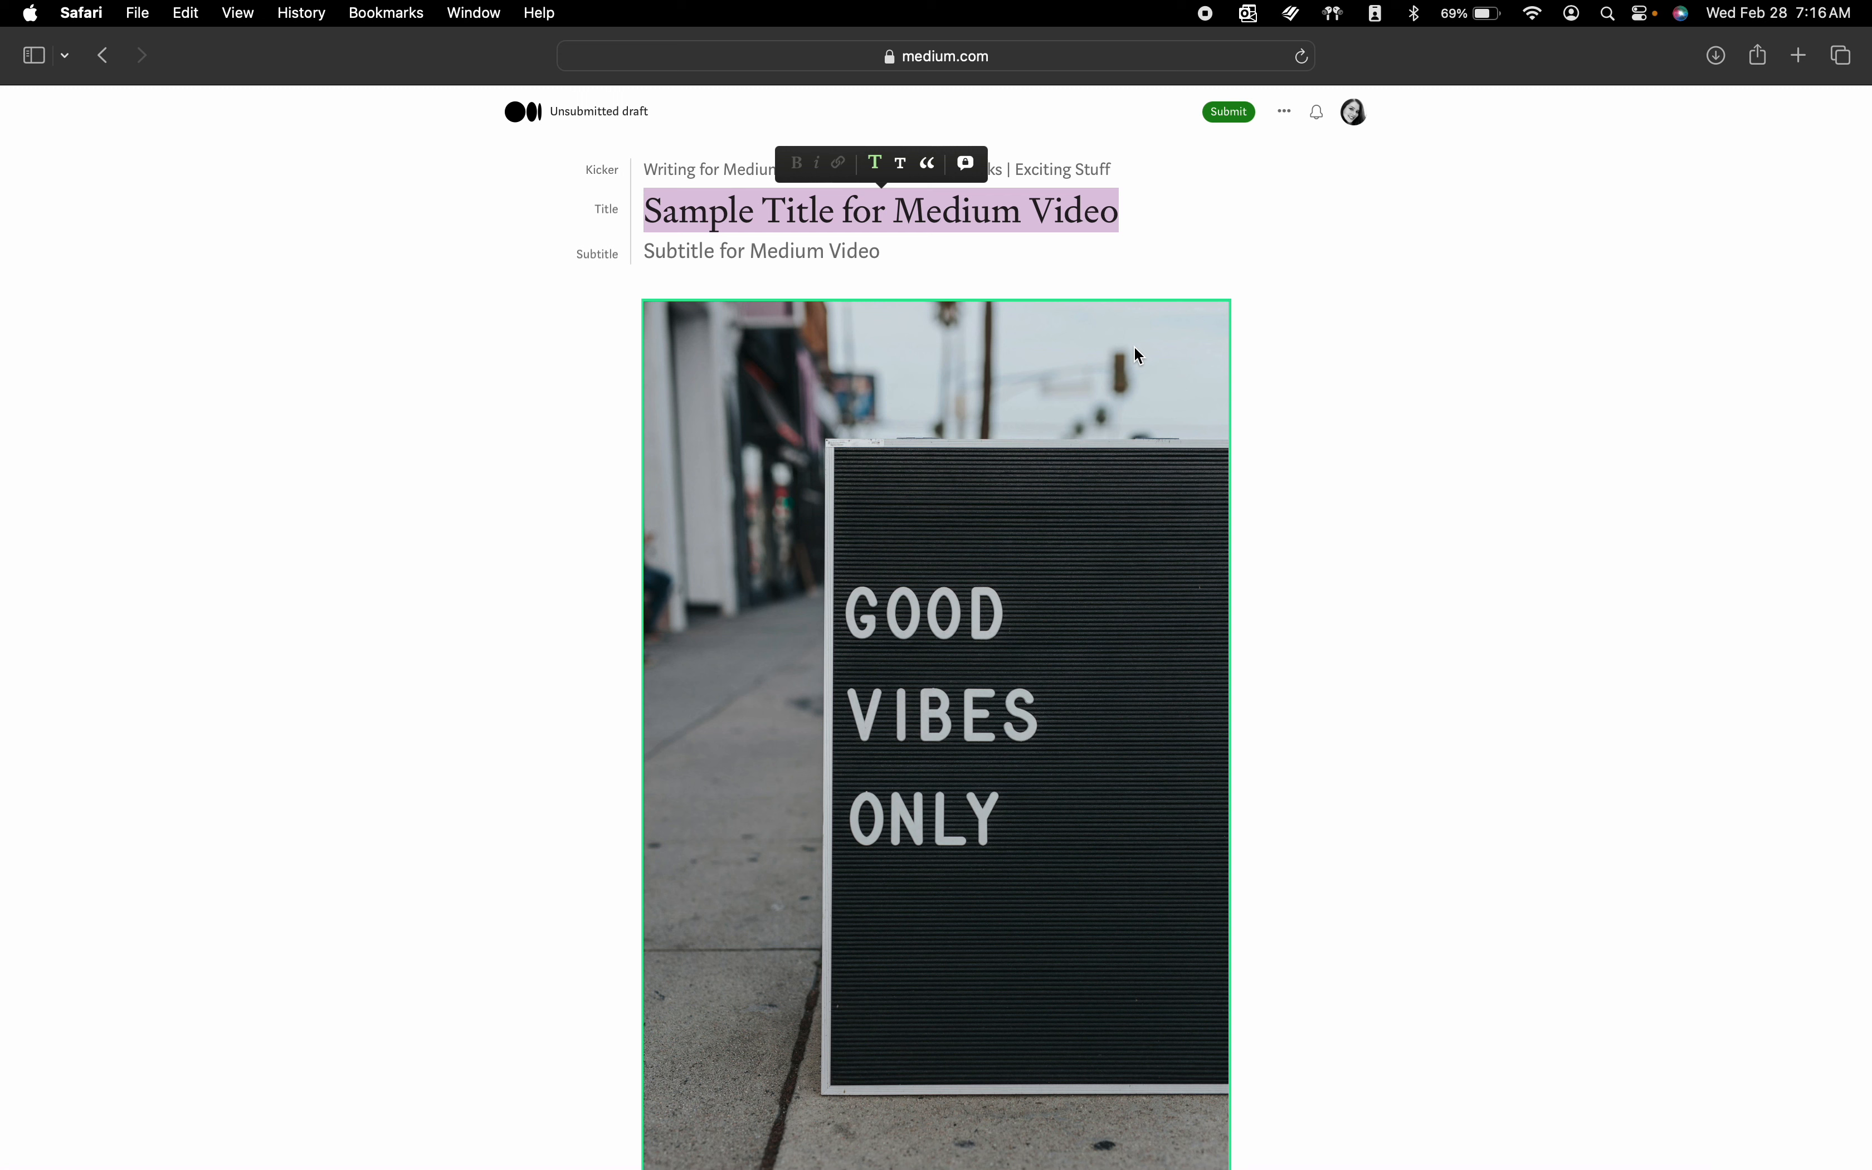
{"action": "type", "text": "Medium Vid"}
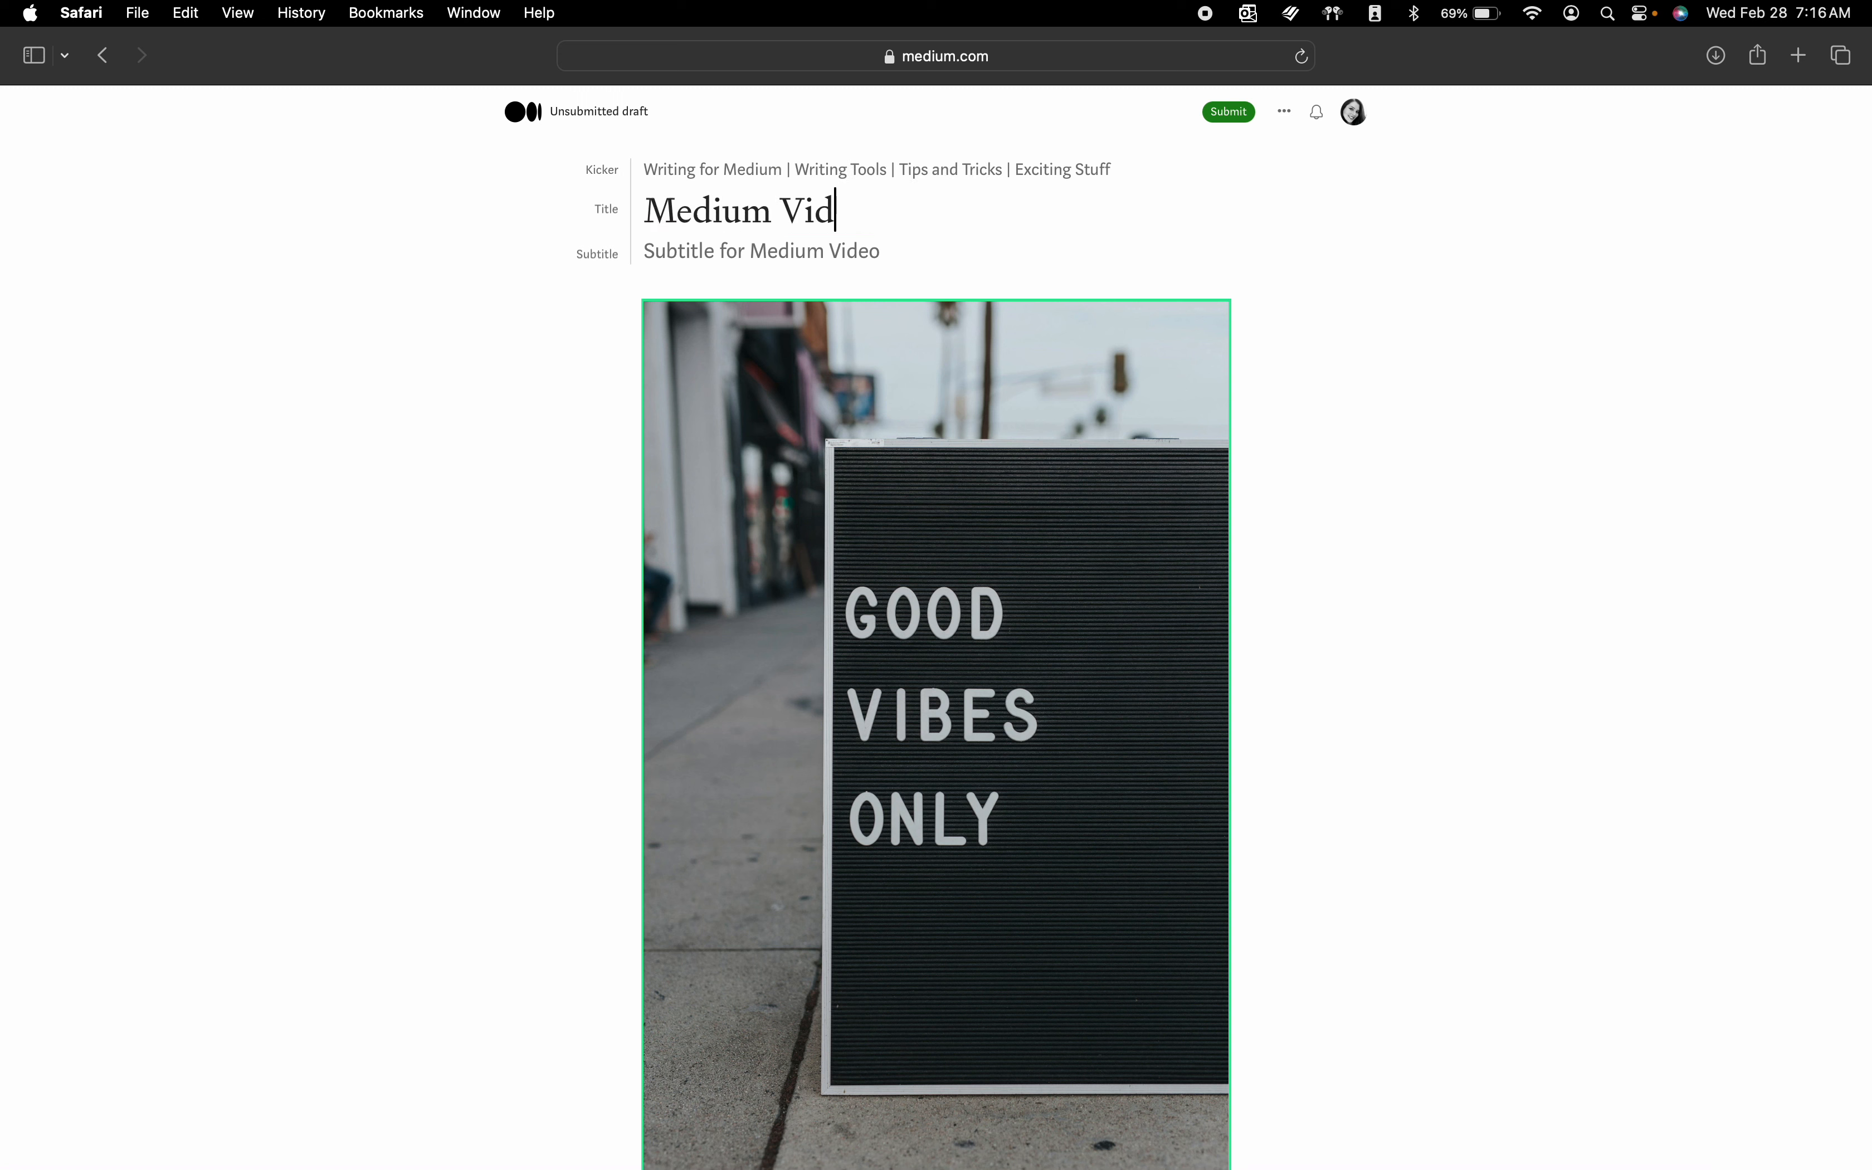
{"action": "type", "text": "eo — How to ma"}
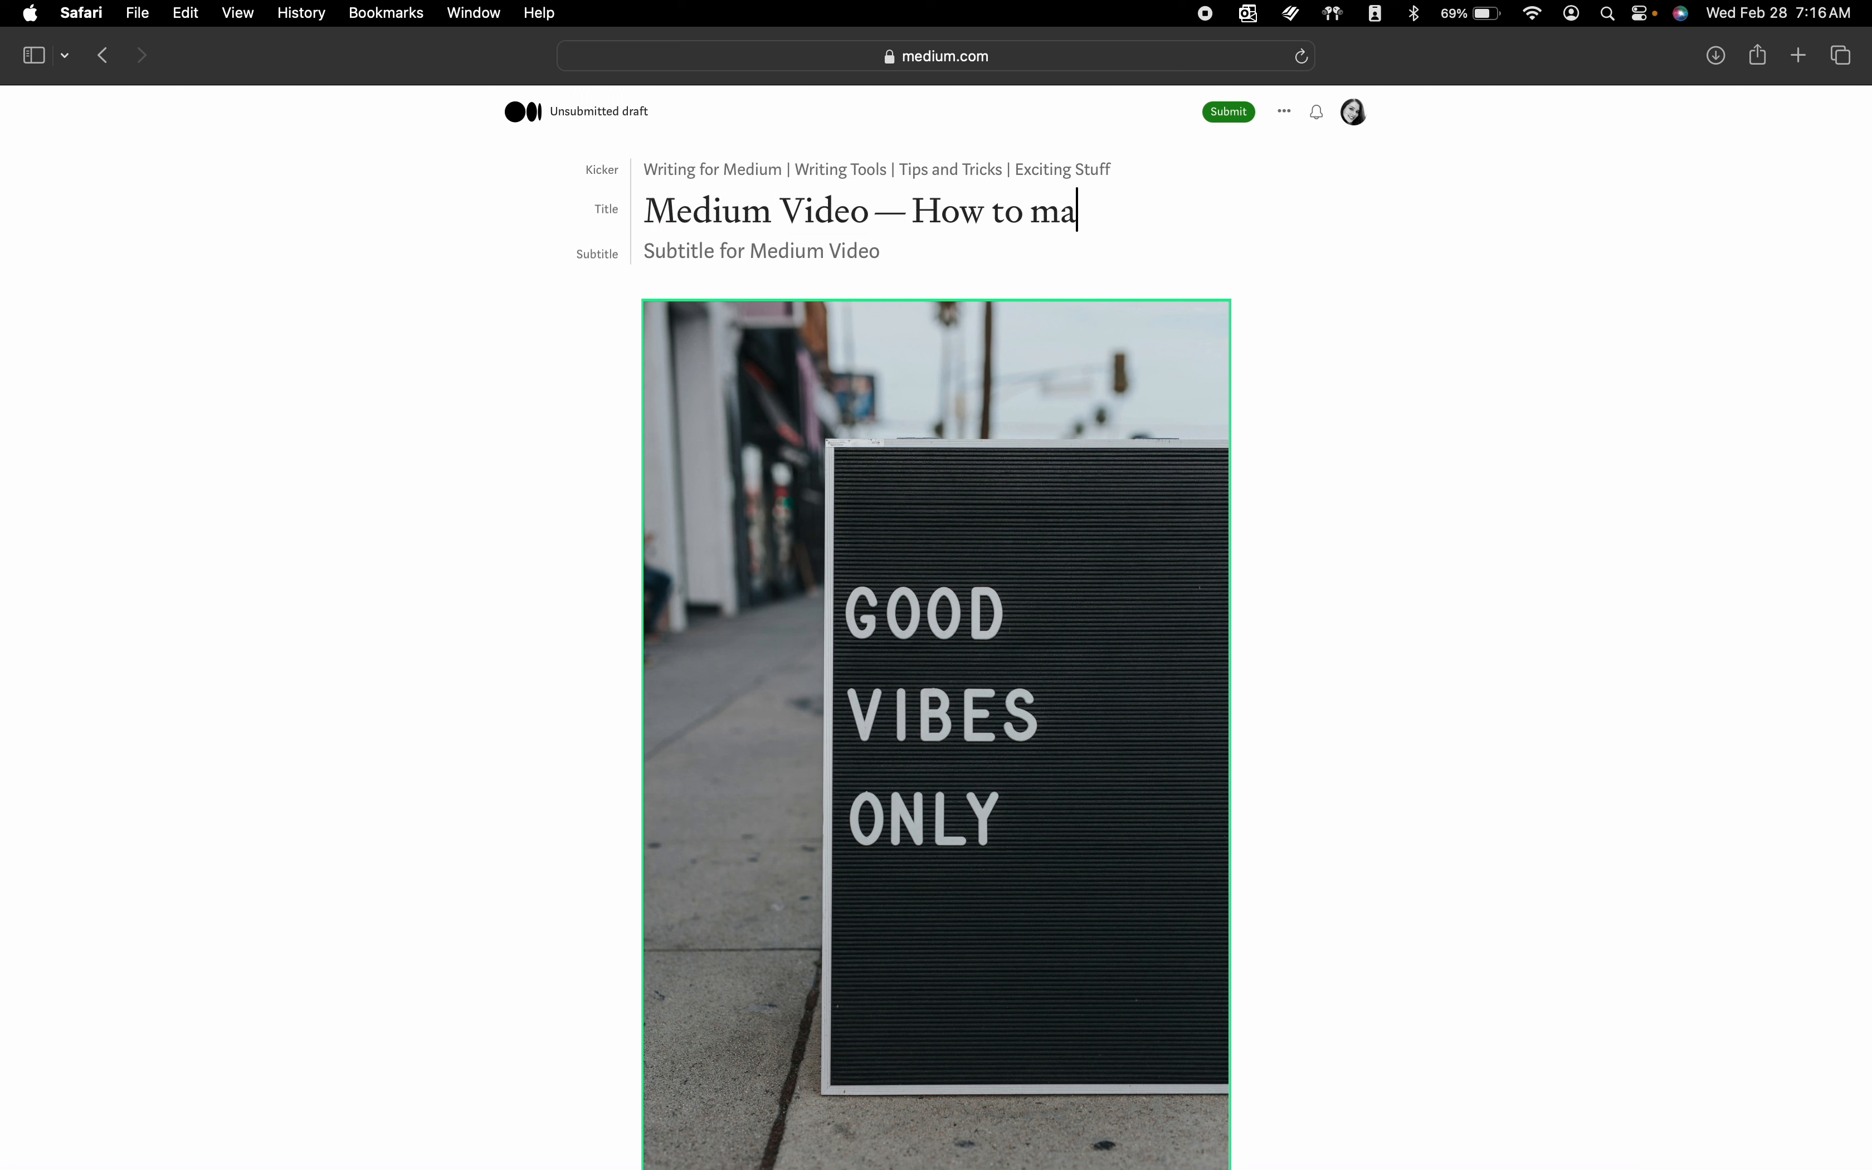
{"action": "type", "text": "ke a Title"}
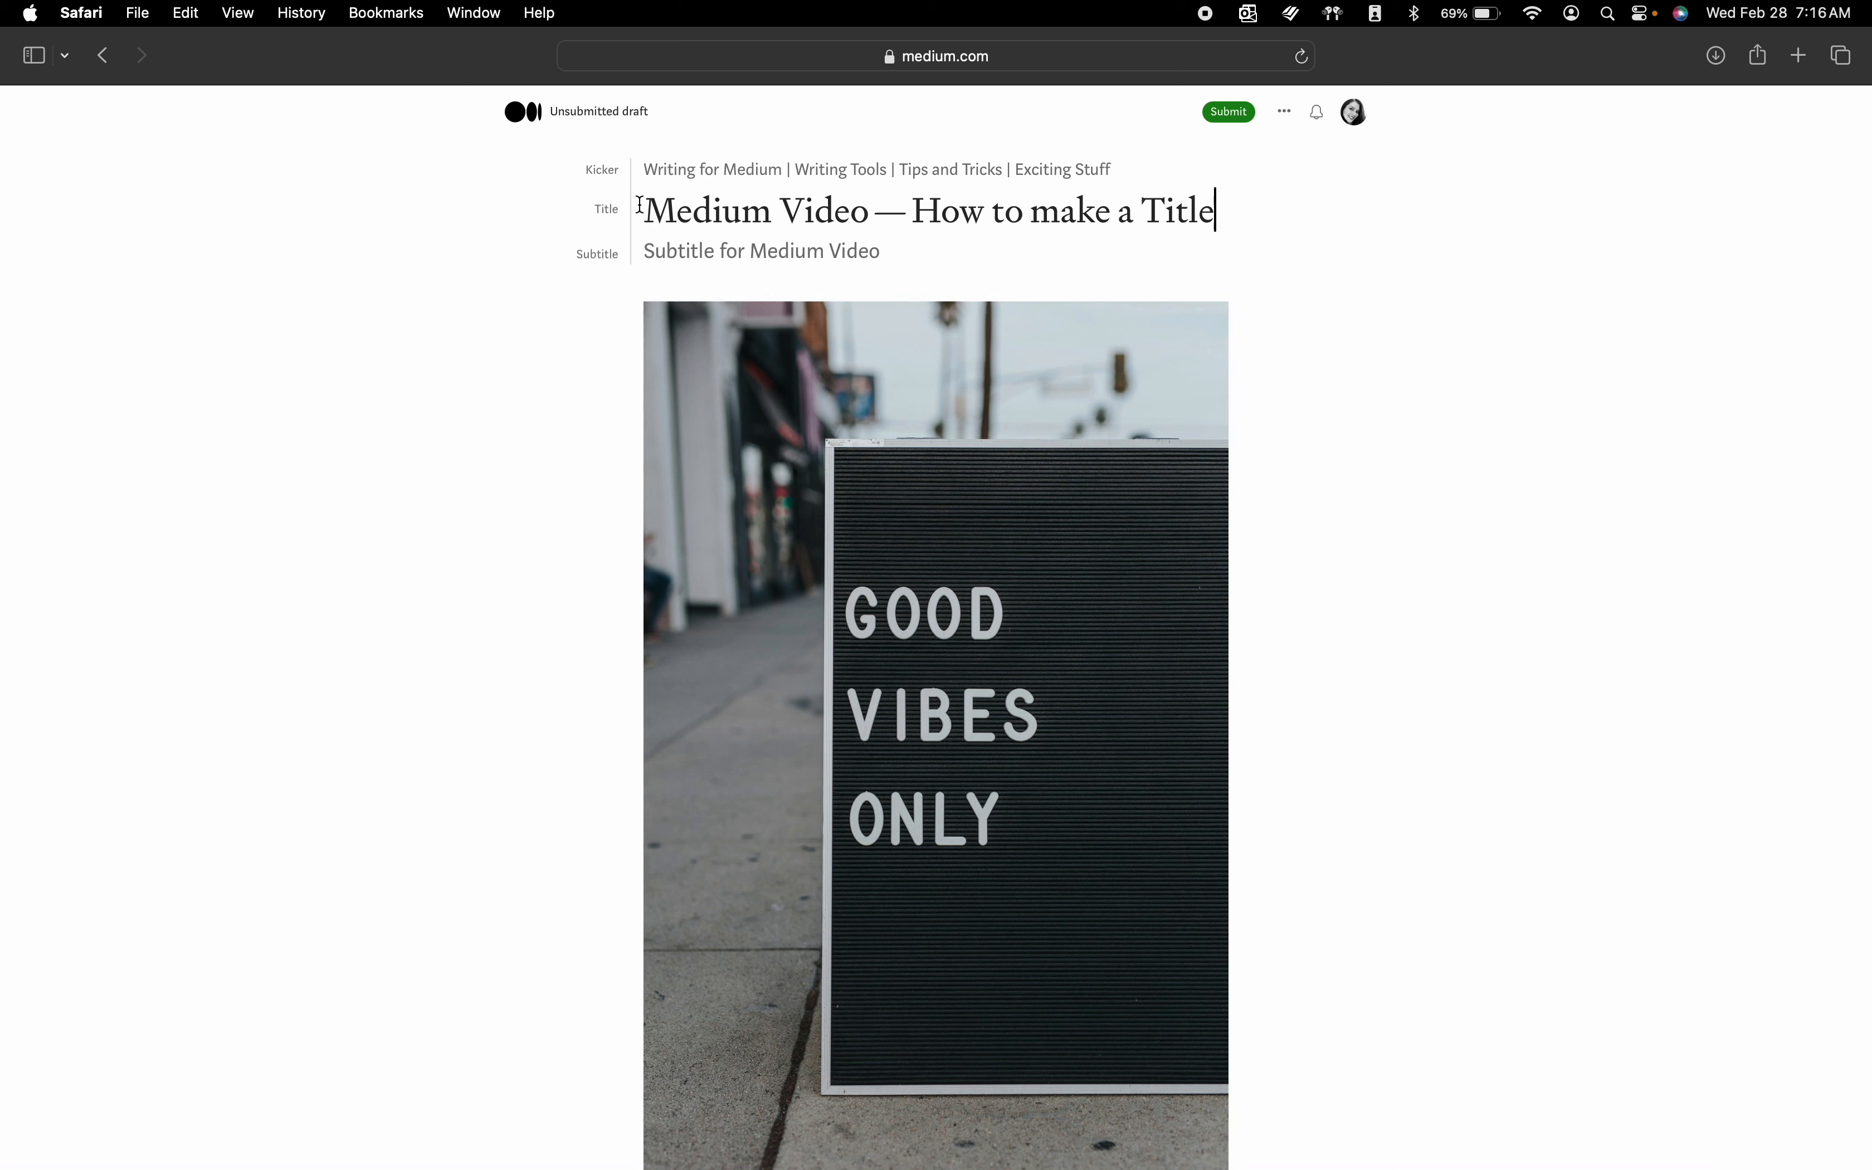
Step: Review the story's display title and subtitle settings without changing them
{"action": "key", "text": "super+shift+Left"}
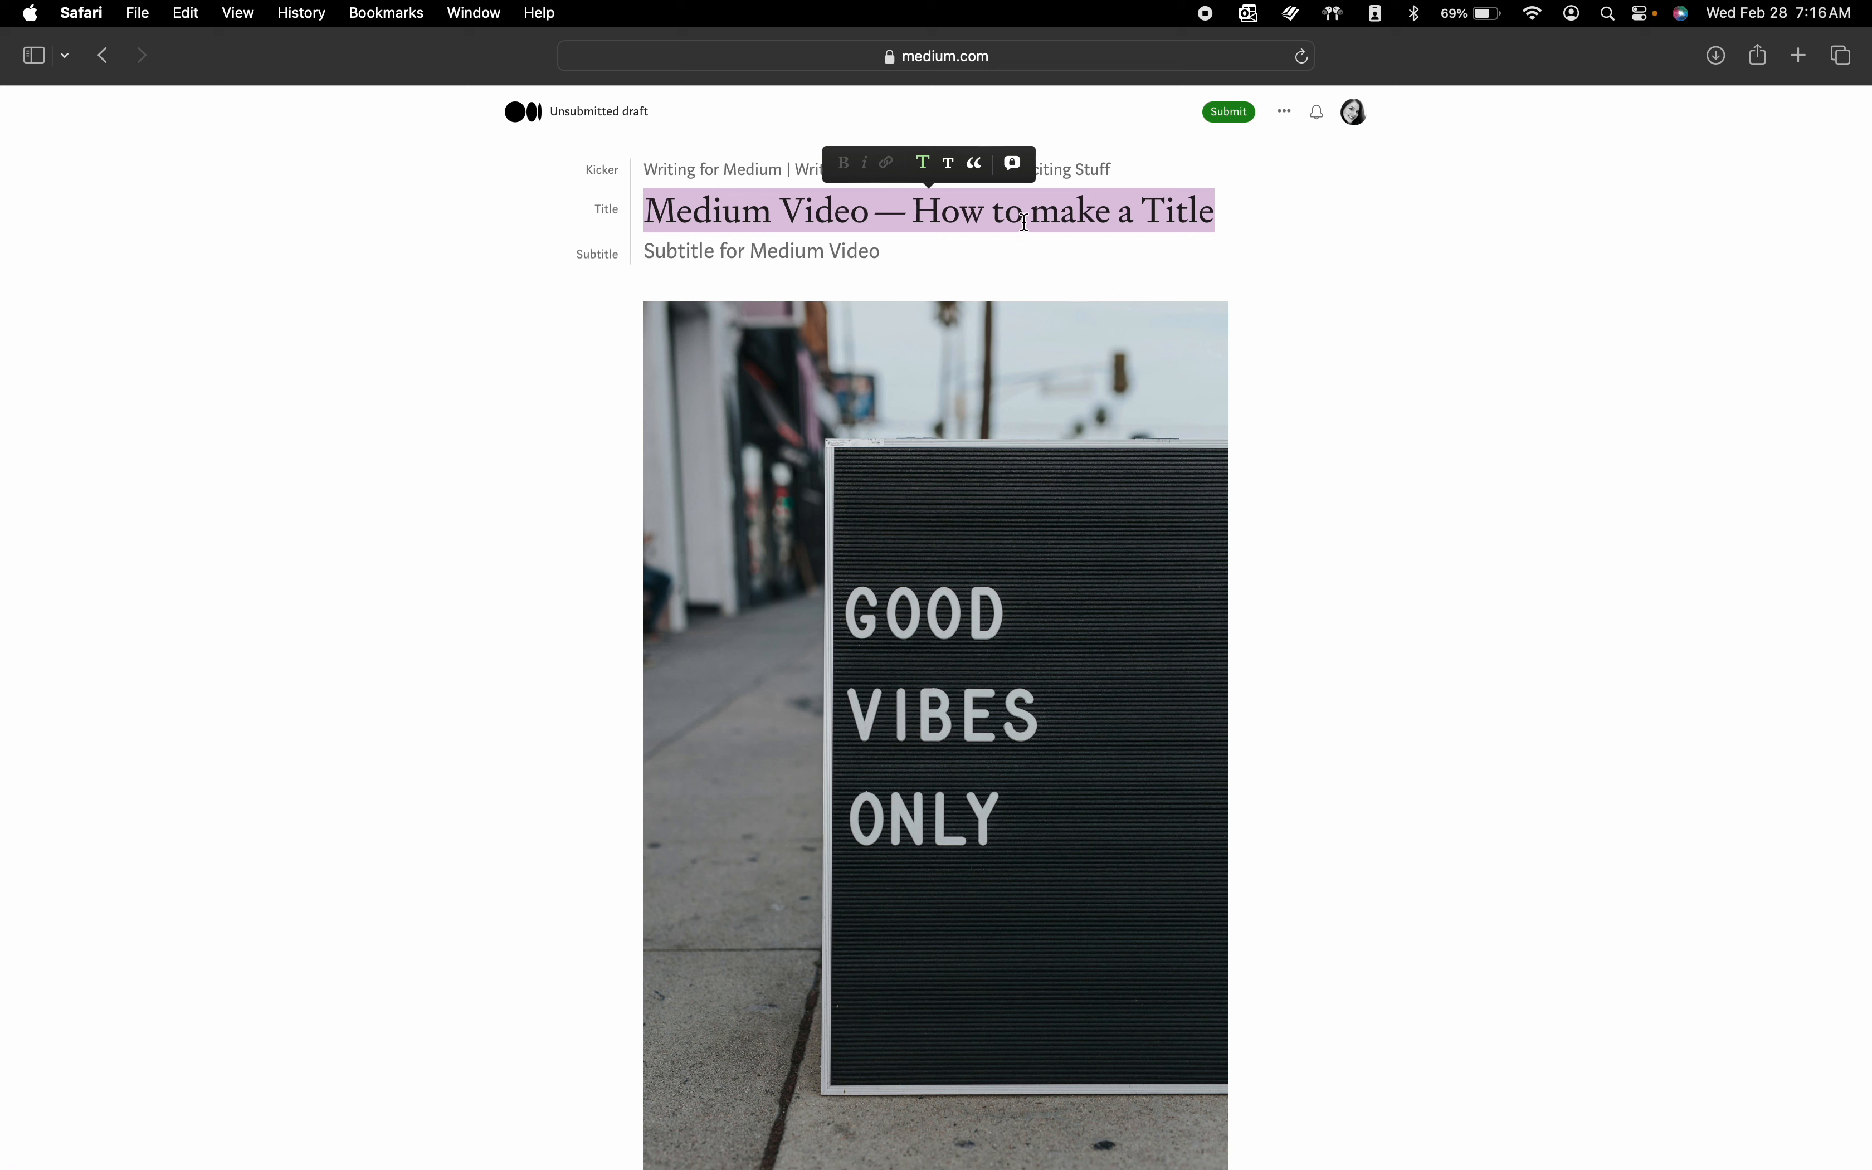
{"action": "left_click", "coordinate": [950, 250]}
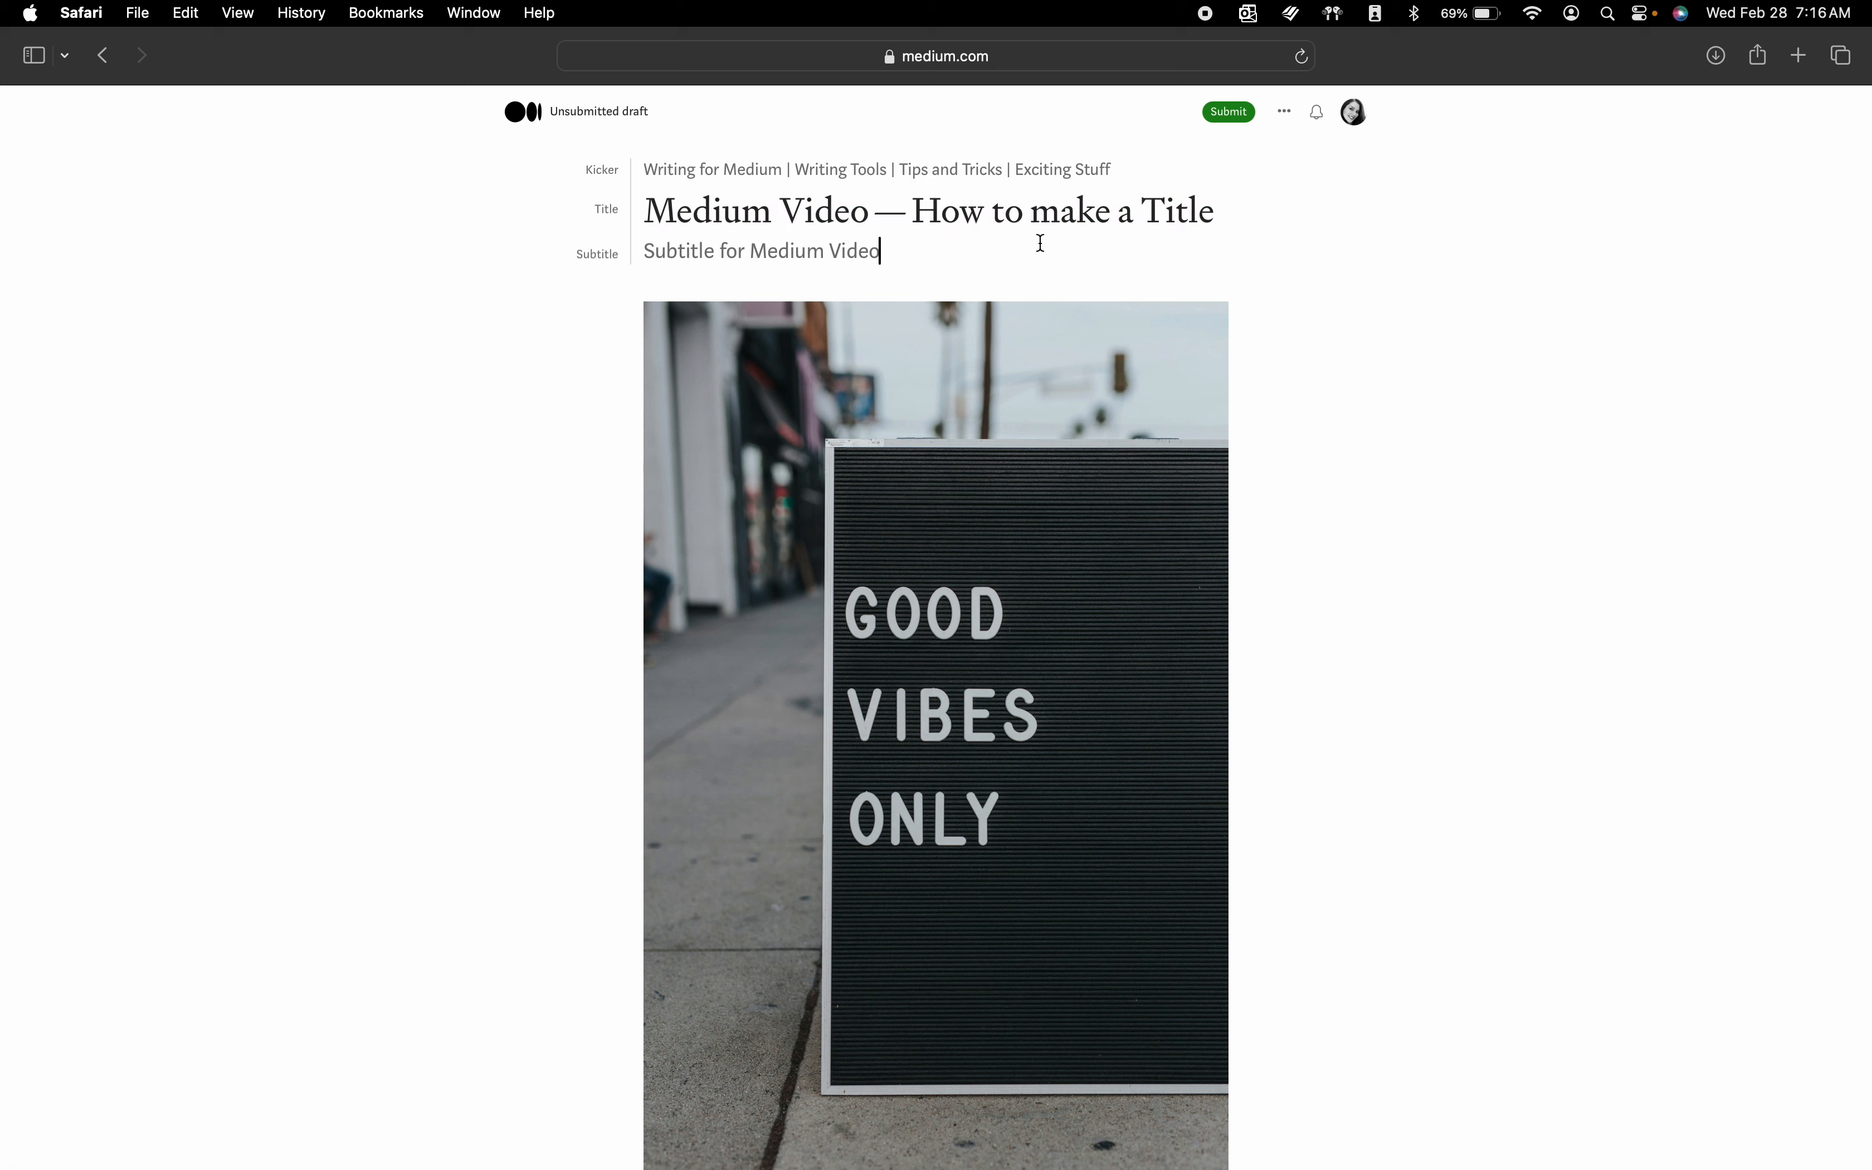
{"action": "left_click", "coordinate": [1285, 113]}
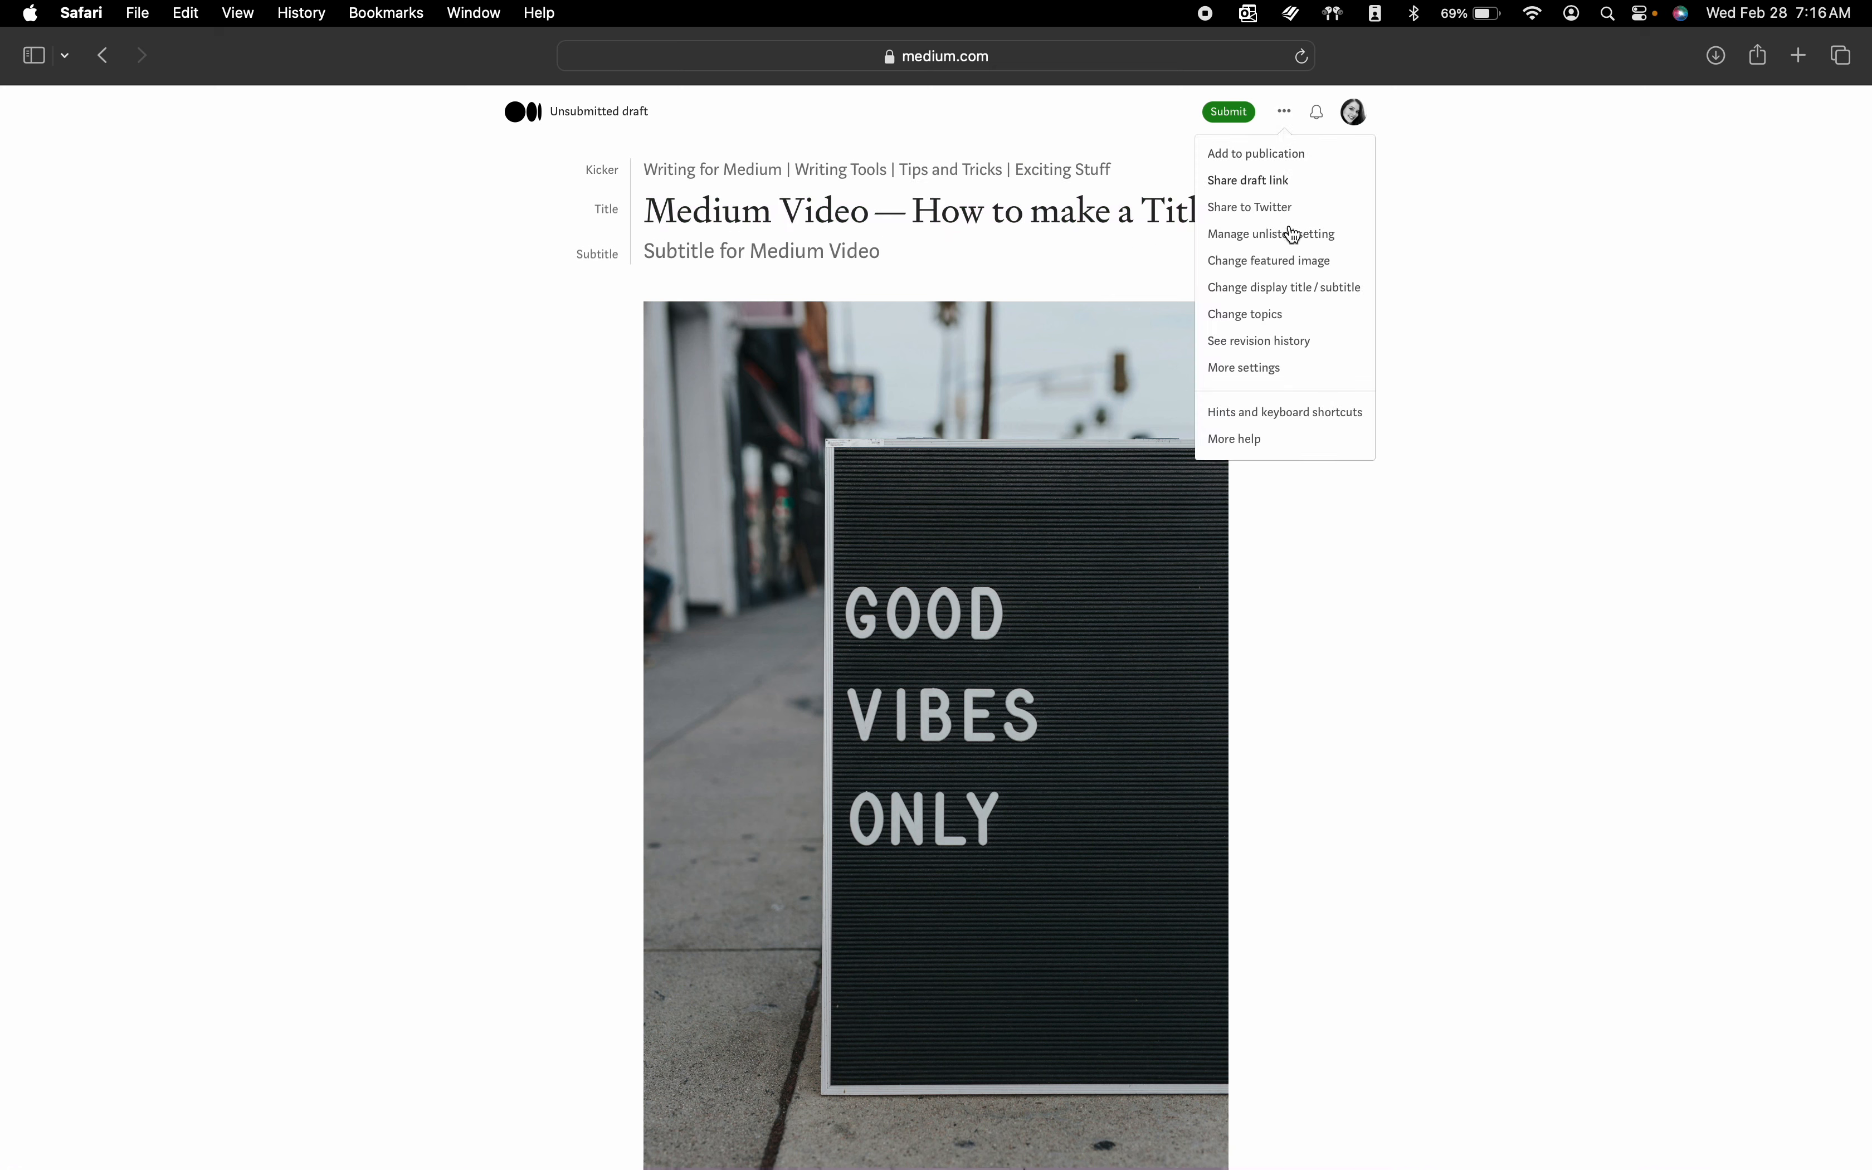
{"action": "left_click", "coordinate": [1245, 289]}
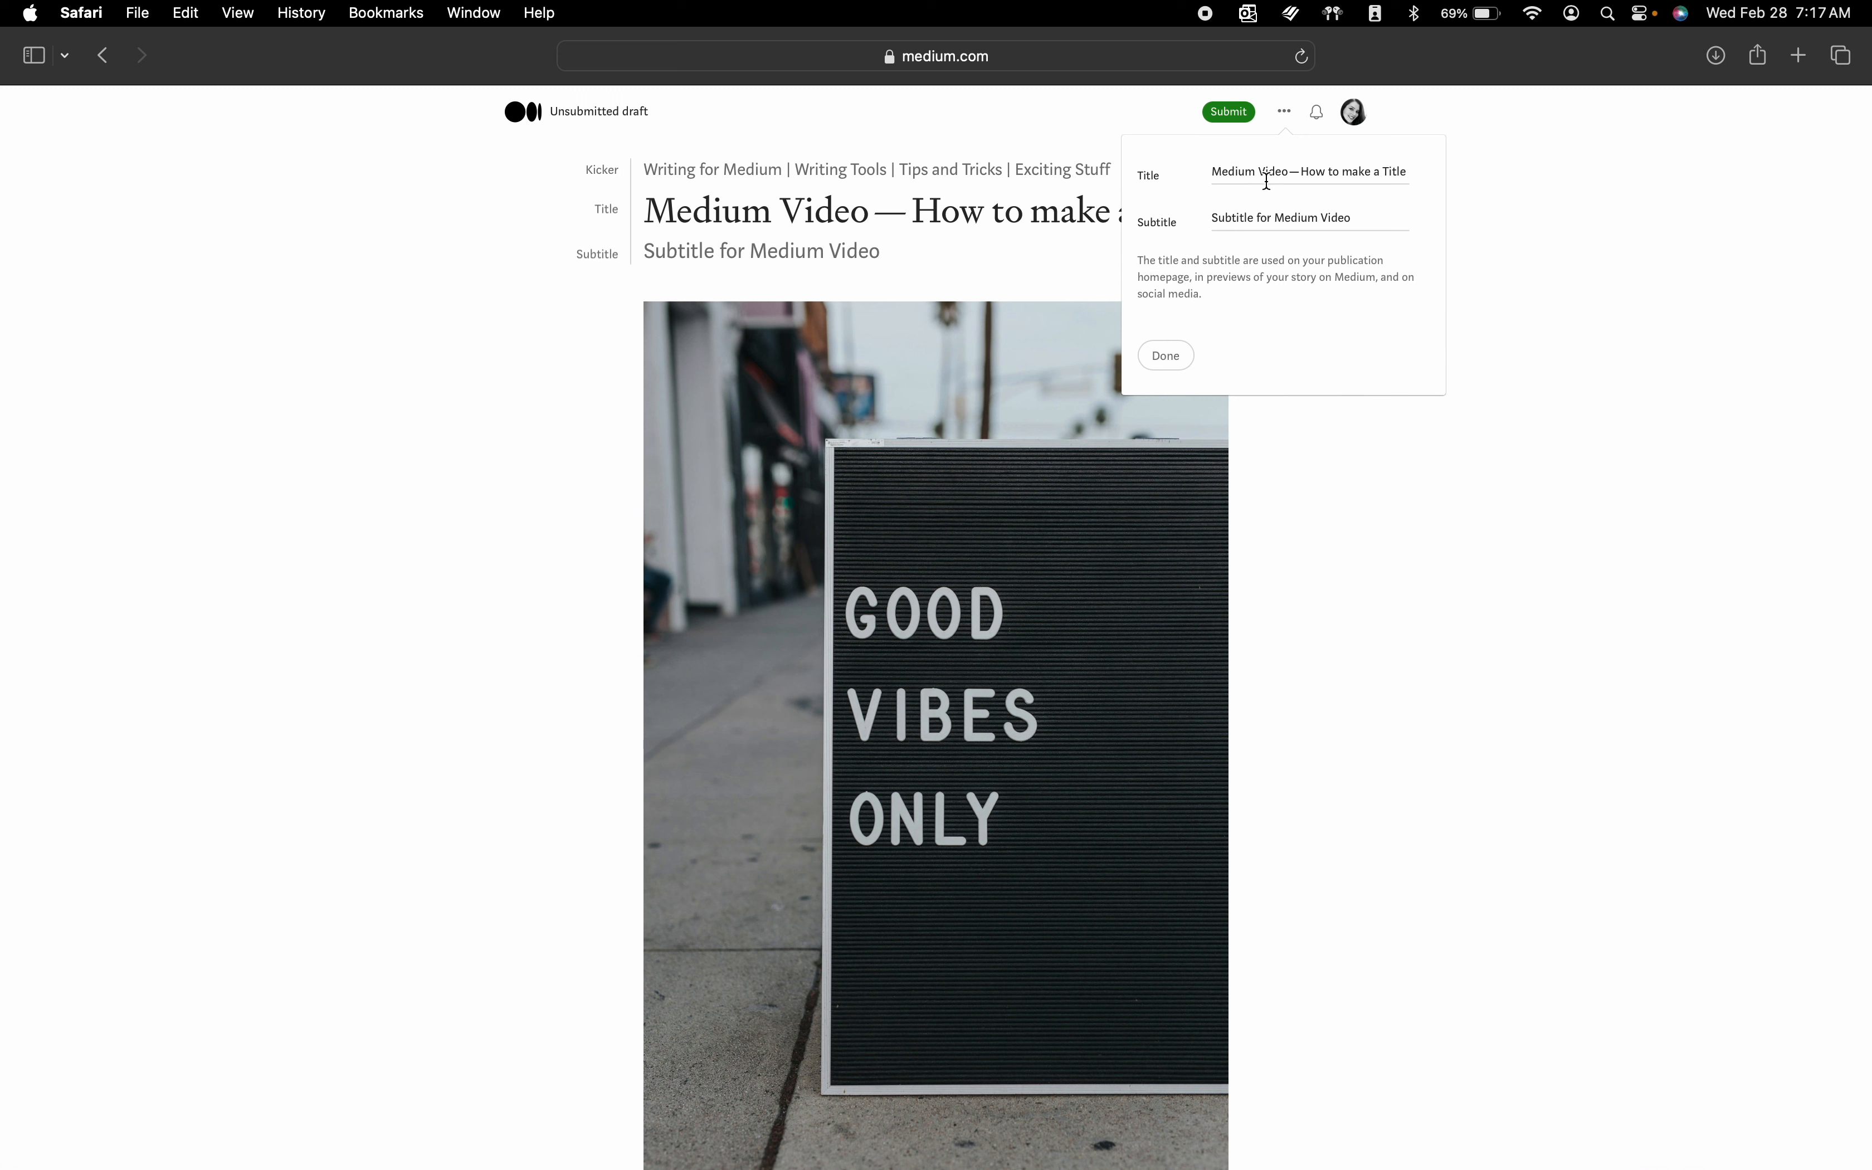
{"action": "left_click", "coordinate": [1168, 355]}
{"action": "left_click", "coordinate": [1444, 334]}
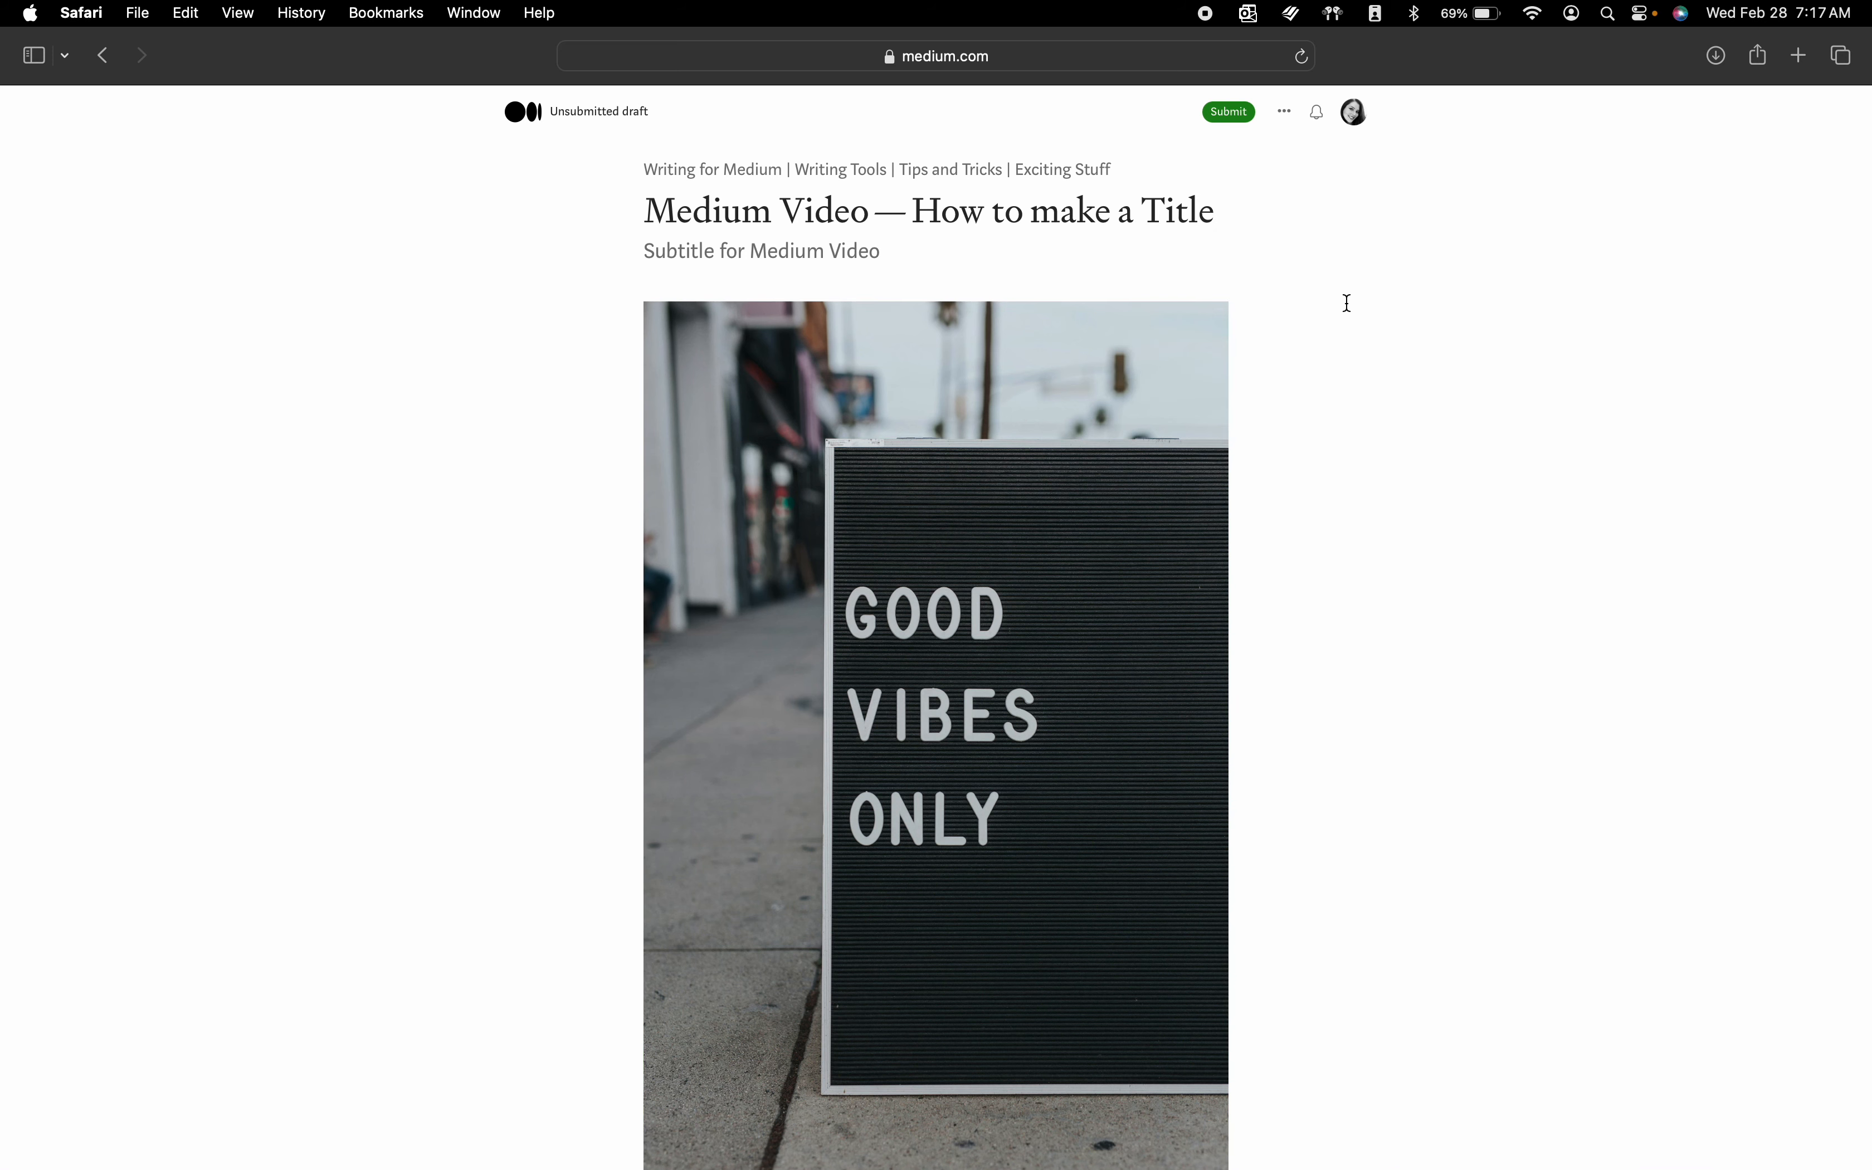
Step: Add the body text "Sample words here for the text at the bottom!" below the photo caption
{"action": "scroll", "coordinate": [1286, 262], "scroll_direction": "down", "scroll_amount": 3}
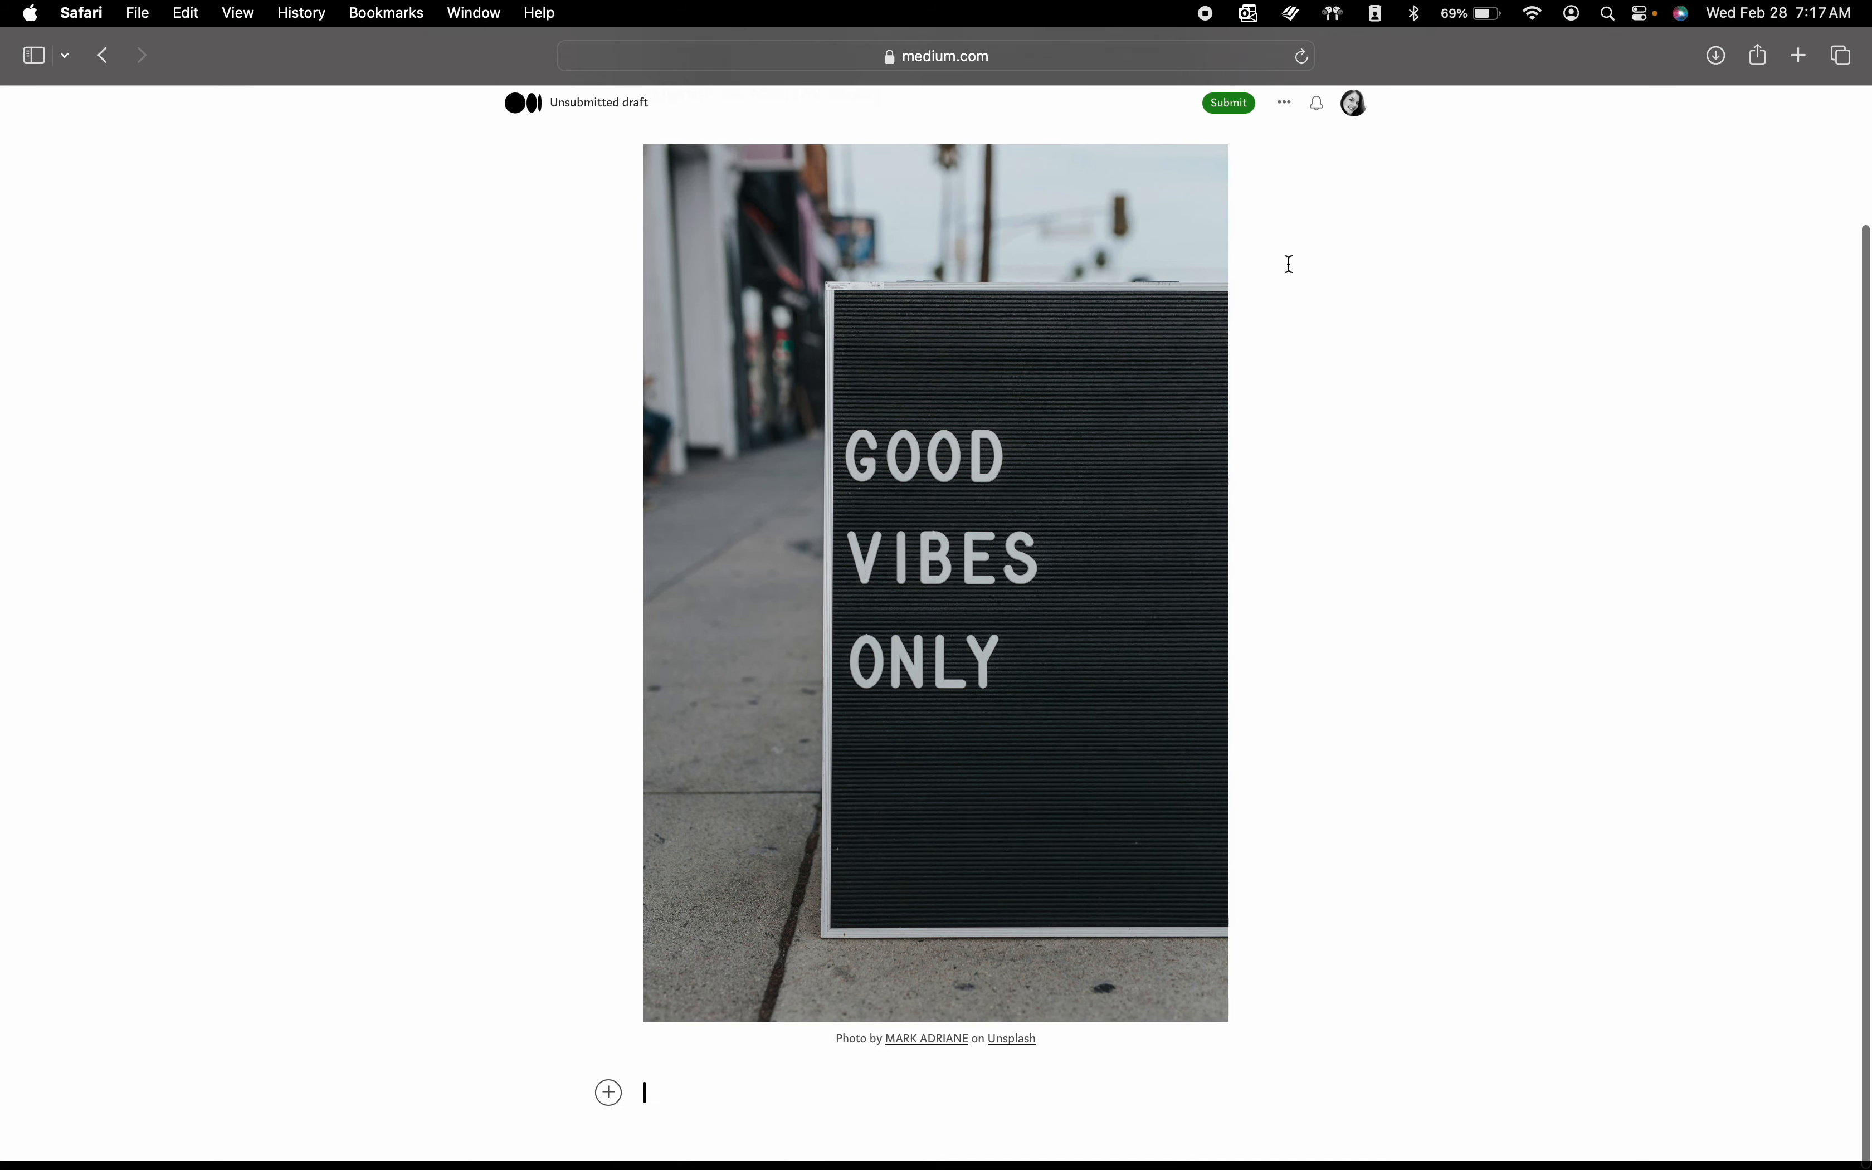
{"action": "type", "text": "Sample words"}
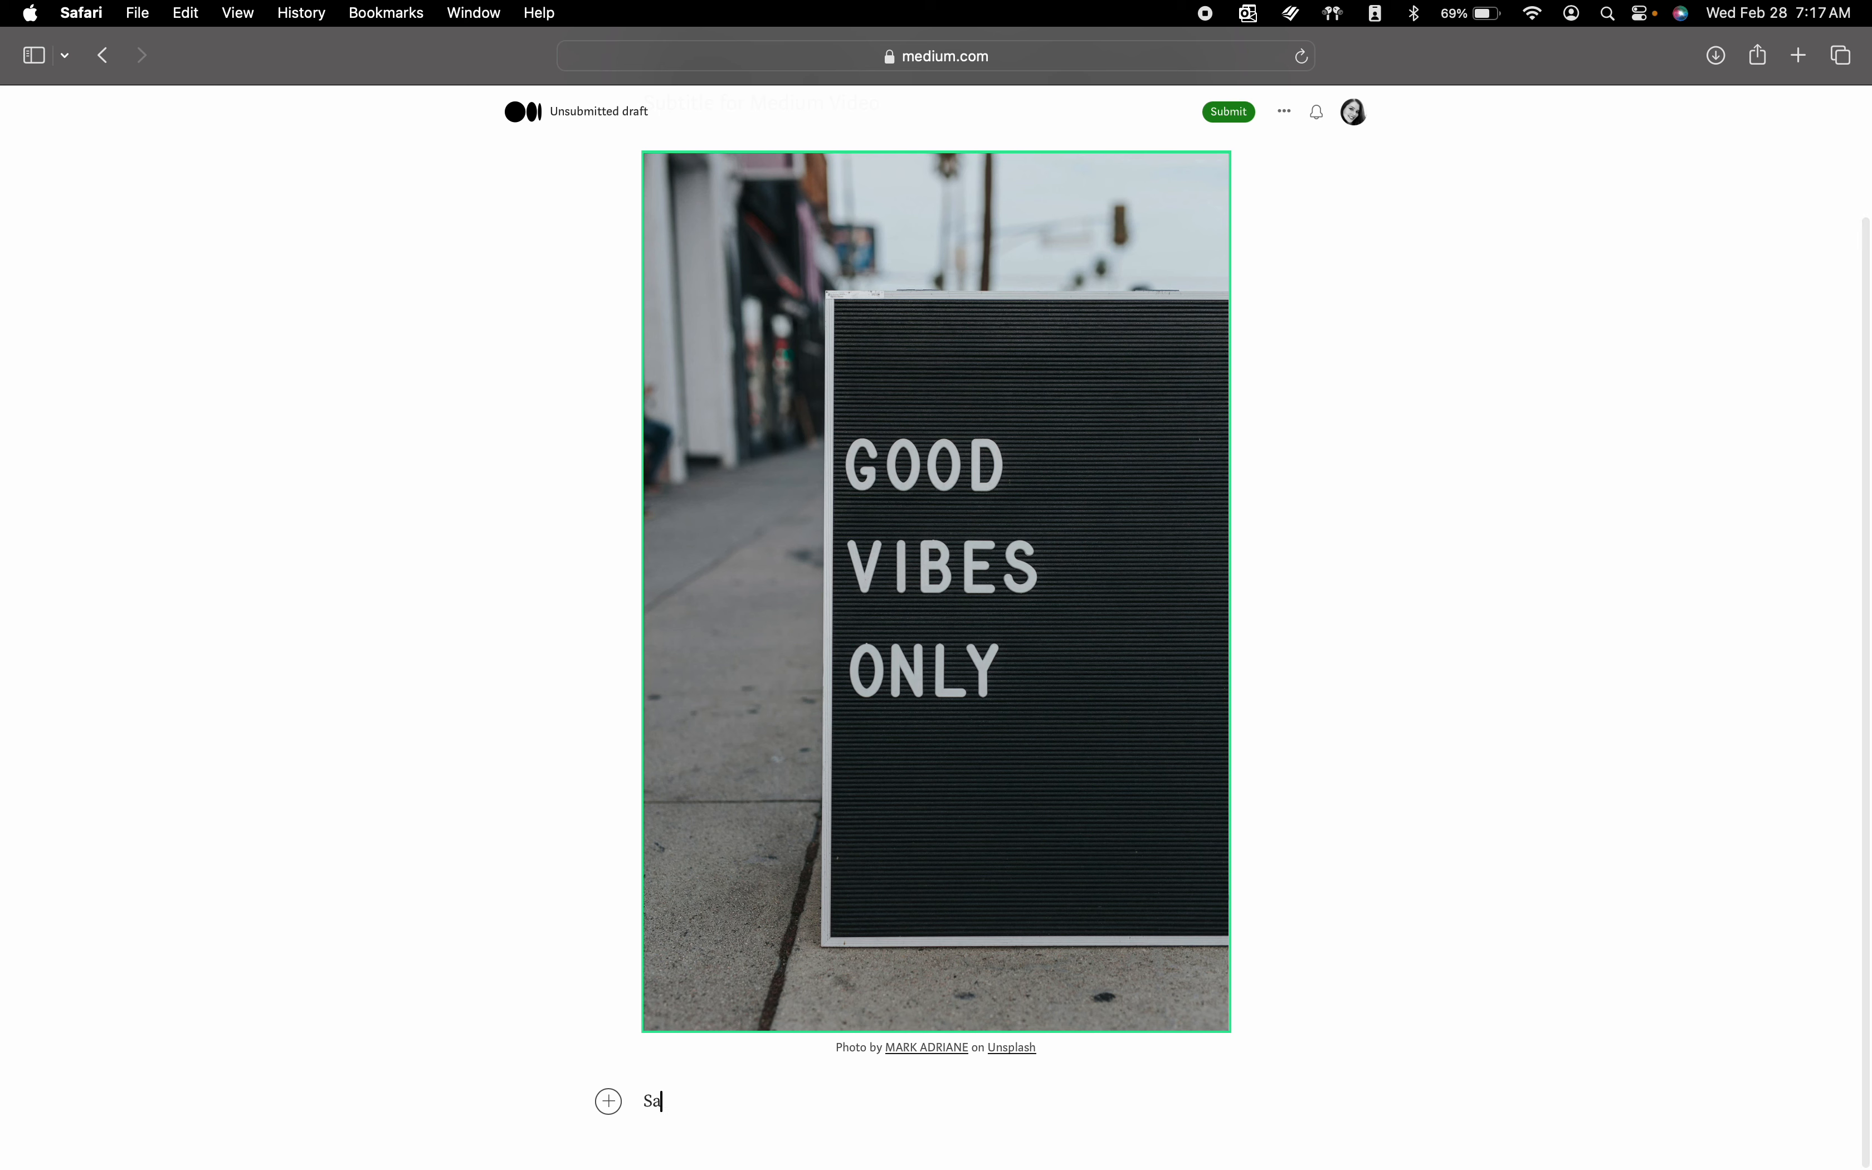
{"action": "type", "text": "for"}
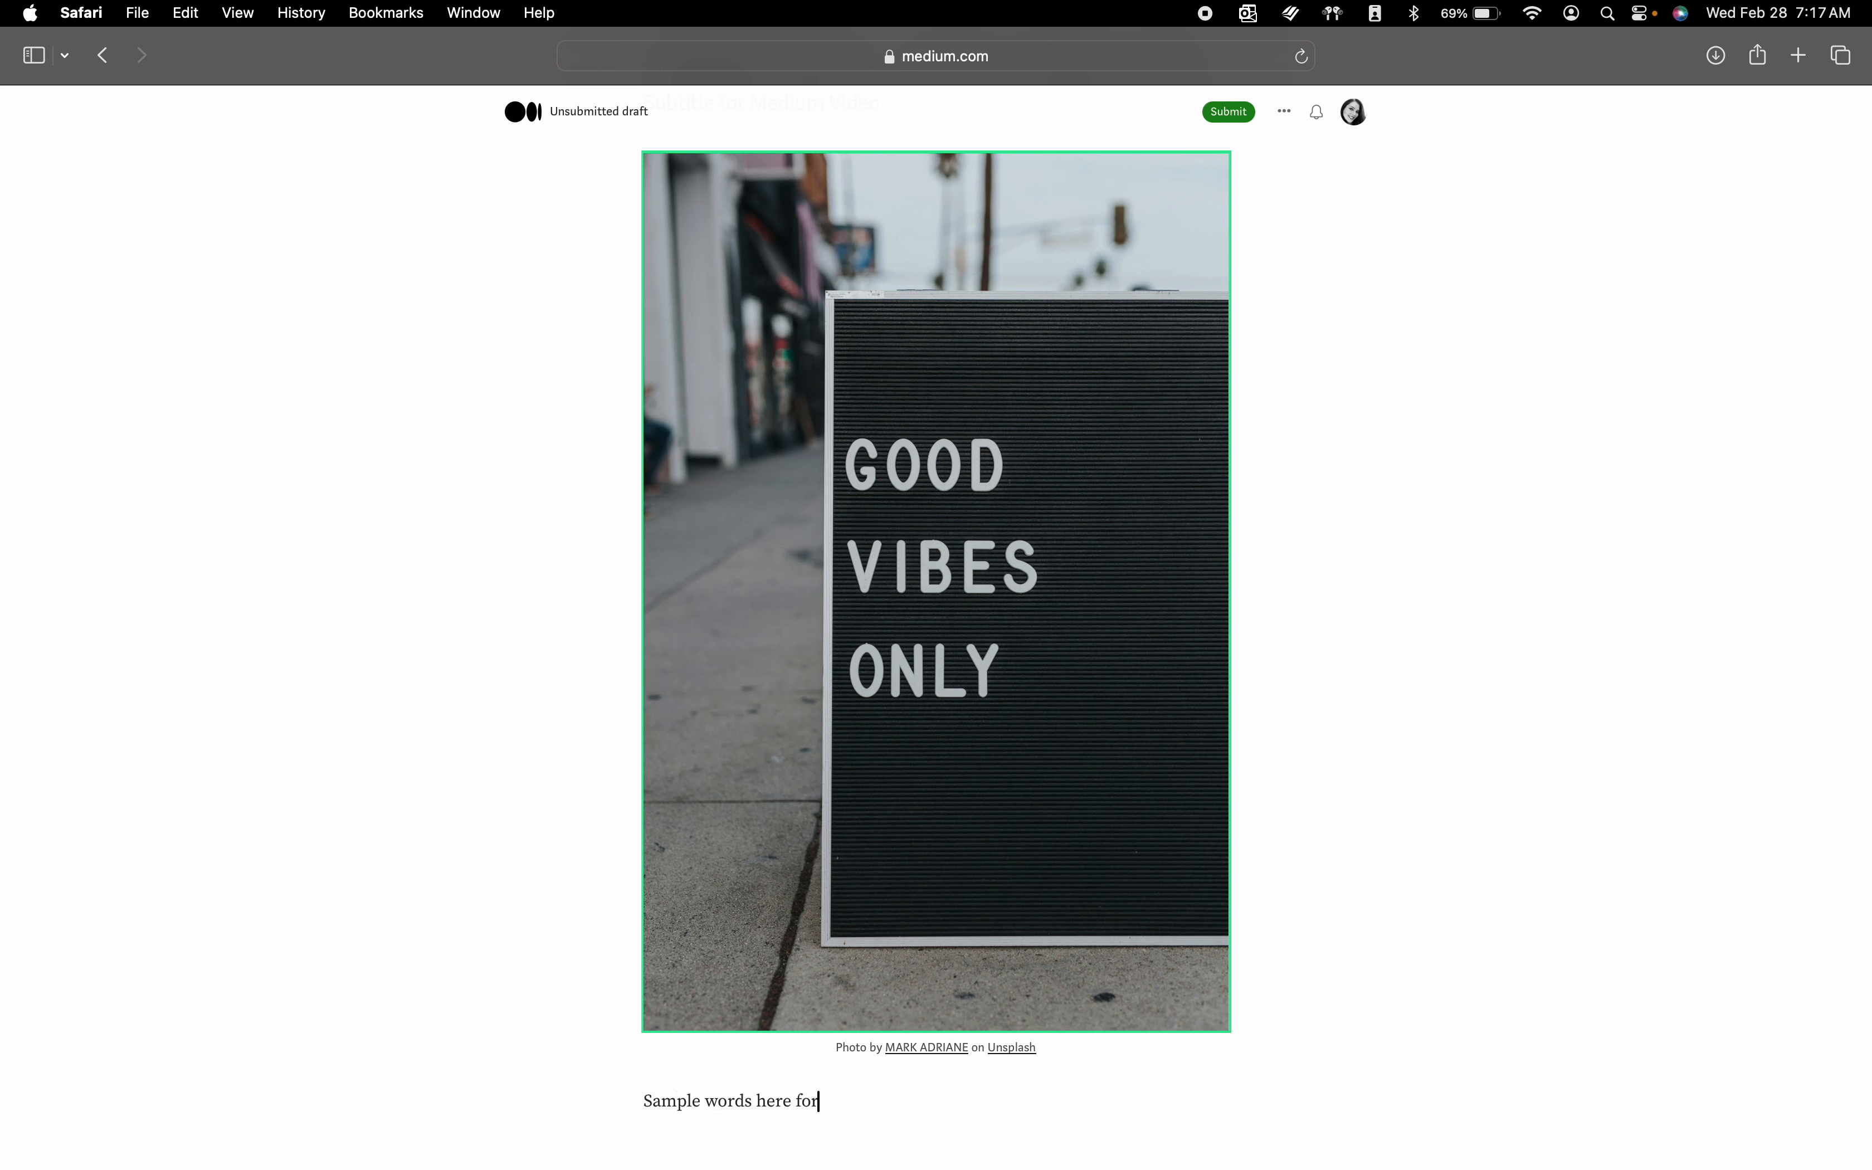
{"action": "type", "text": " the text at the bottom!"}
{"action": "scroll", "coordinate": [946, 802], "scroll_direction": "up", "scroll_amount": 3}
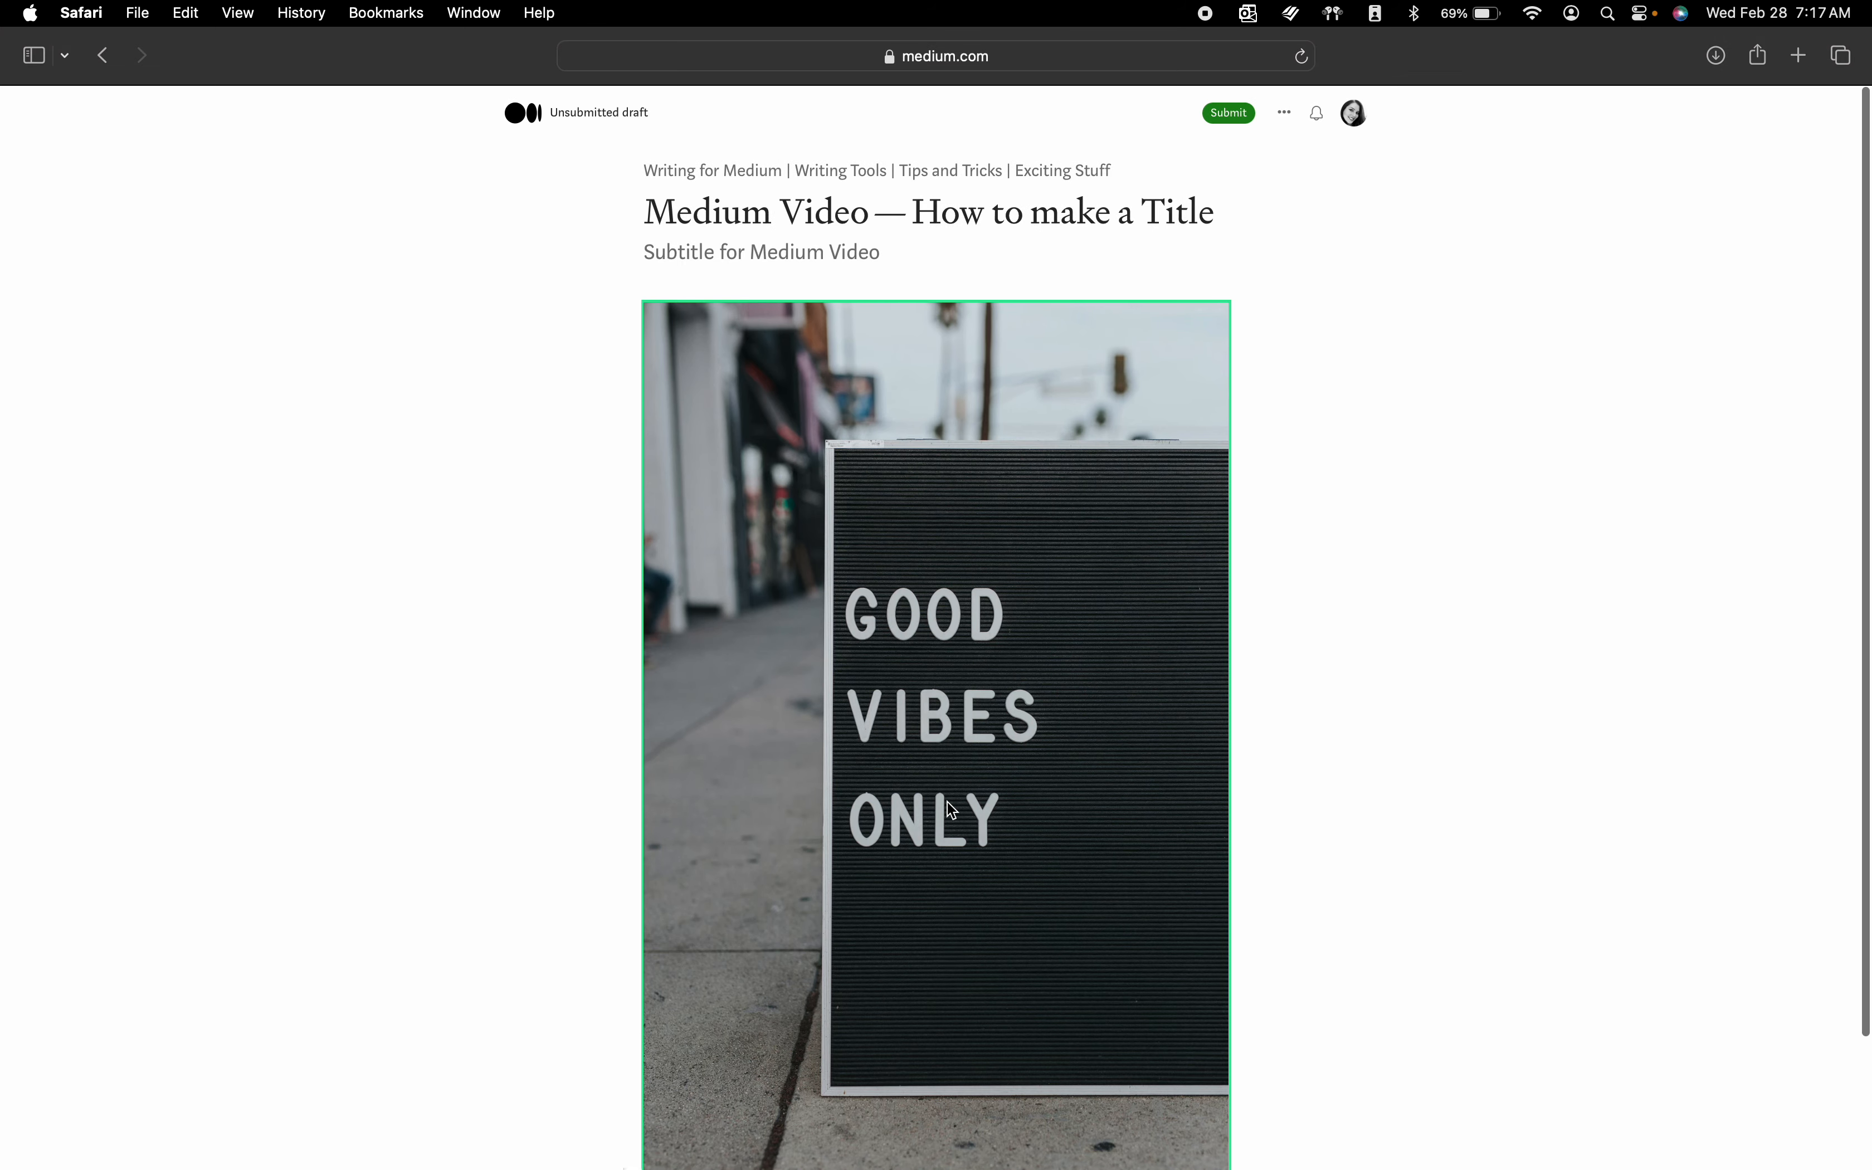
{"action": "scroll", "coordinate": [946, 802], "scroll_direction": "down", "scroll_amount": 3}
{"action": "scroll", "coordinate": [1061, 844], "scroll_direction": "up", "scroll_amount": 3}
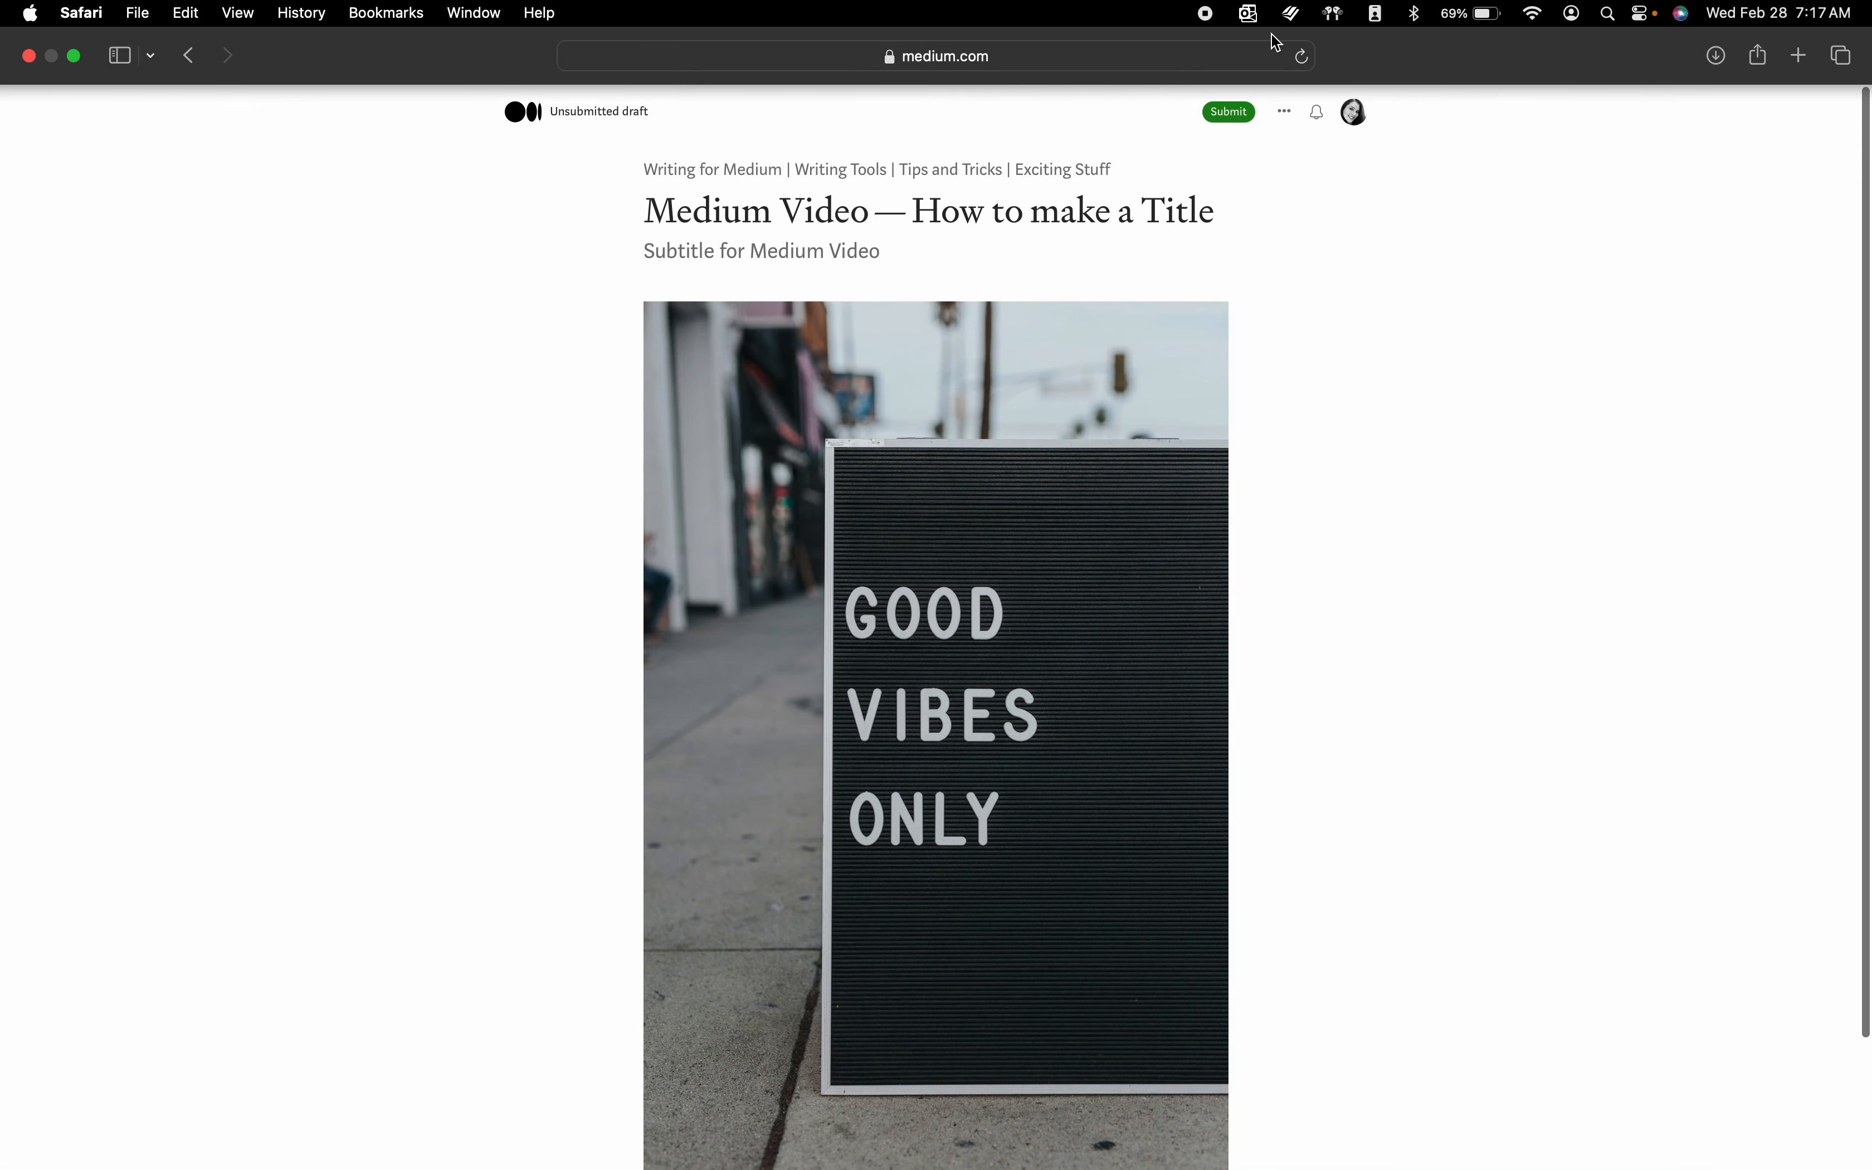
Step: Start submitting the story and add the topic "Writing Tips"
{"action": "left_click", "coordinate": [1231, 112]}
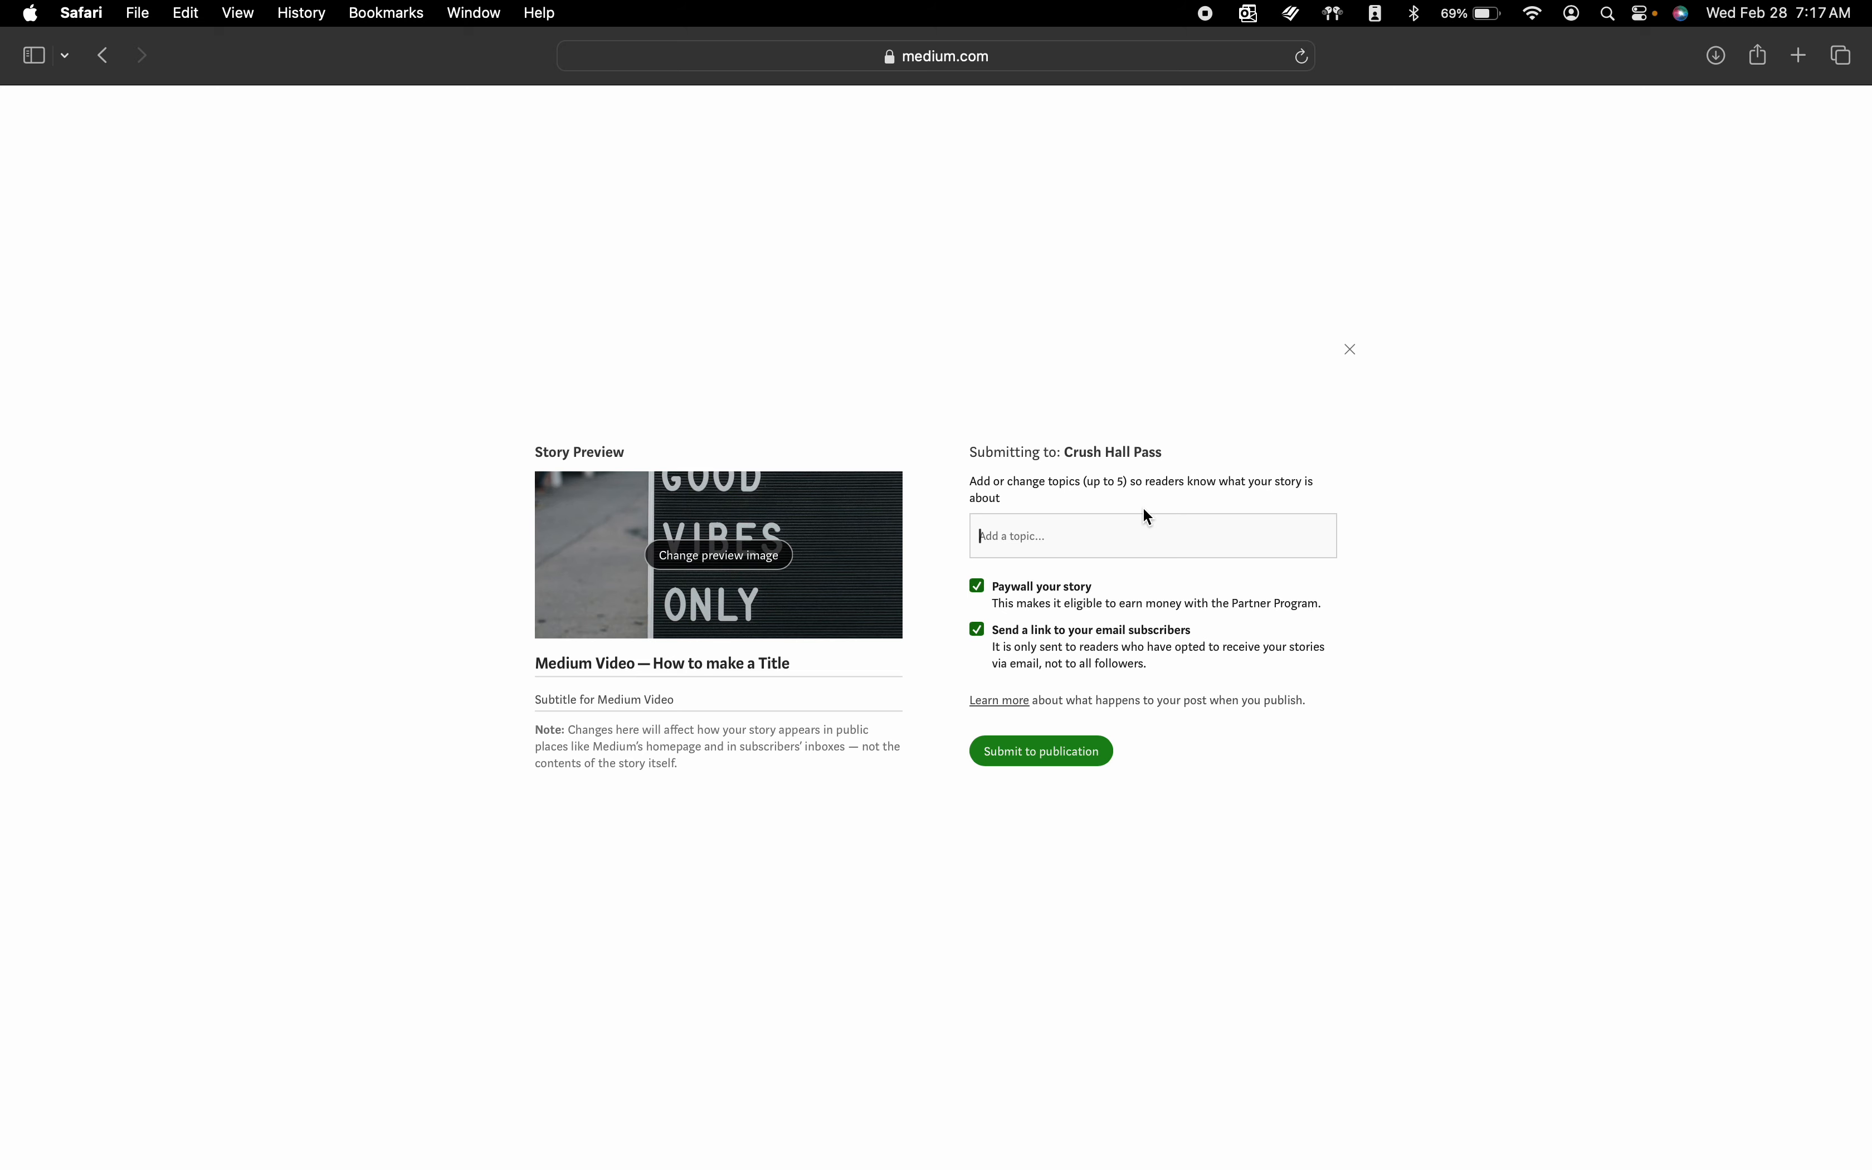
{"action": "type", "text": "Writing Tips"}
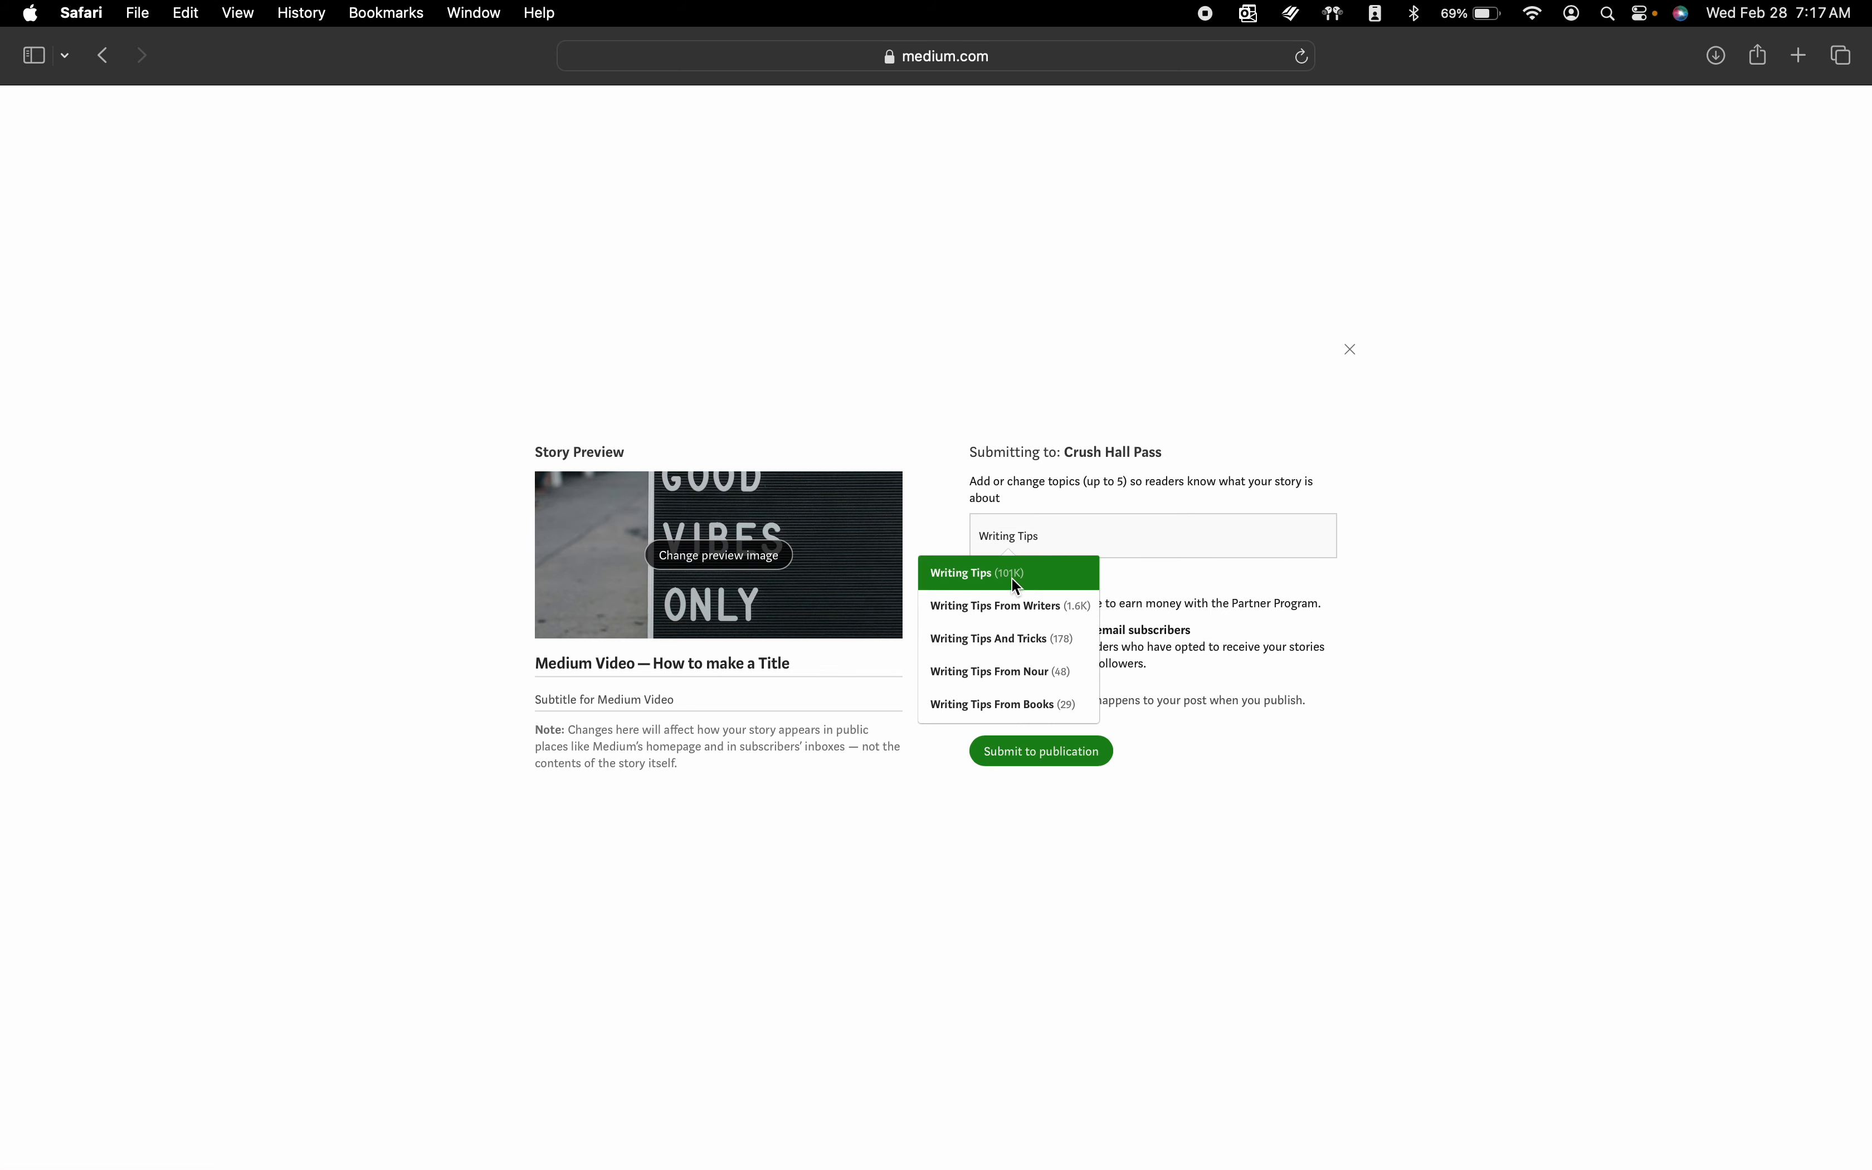
{"action": "left_click", "coordinate": [1016, 585]}
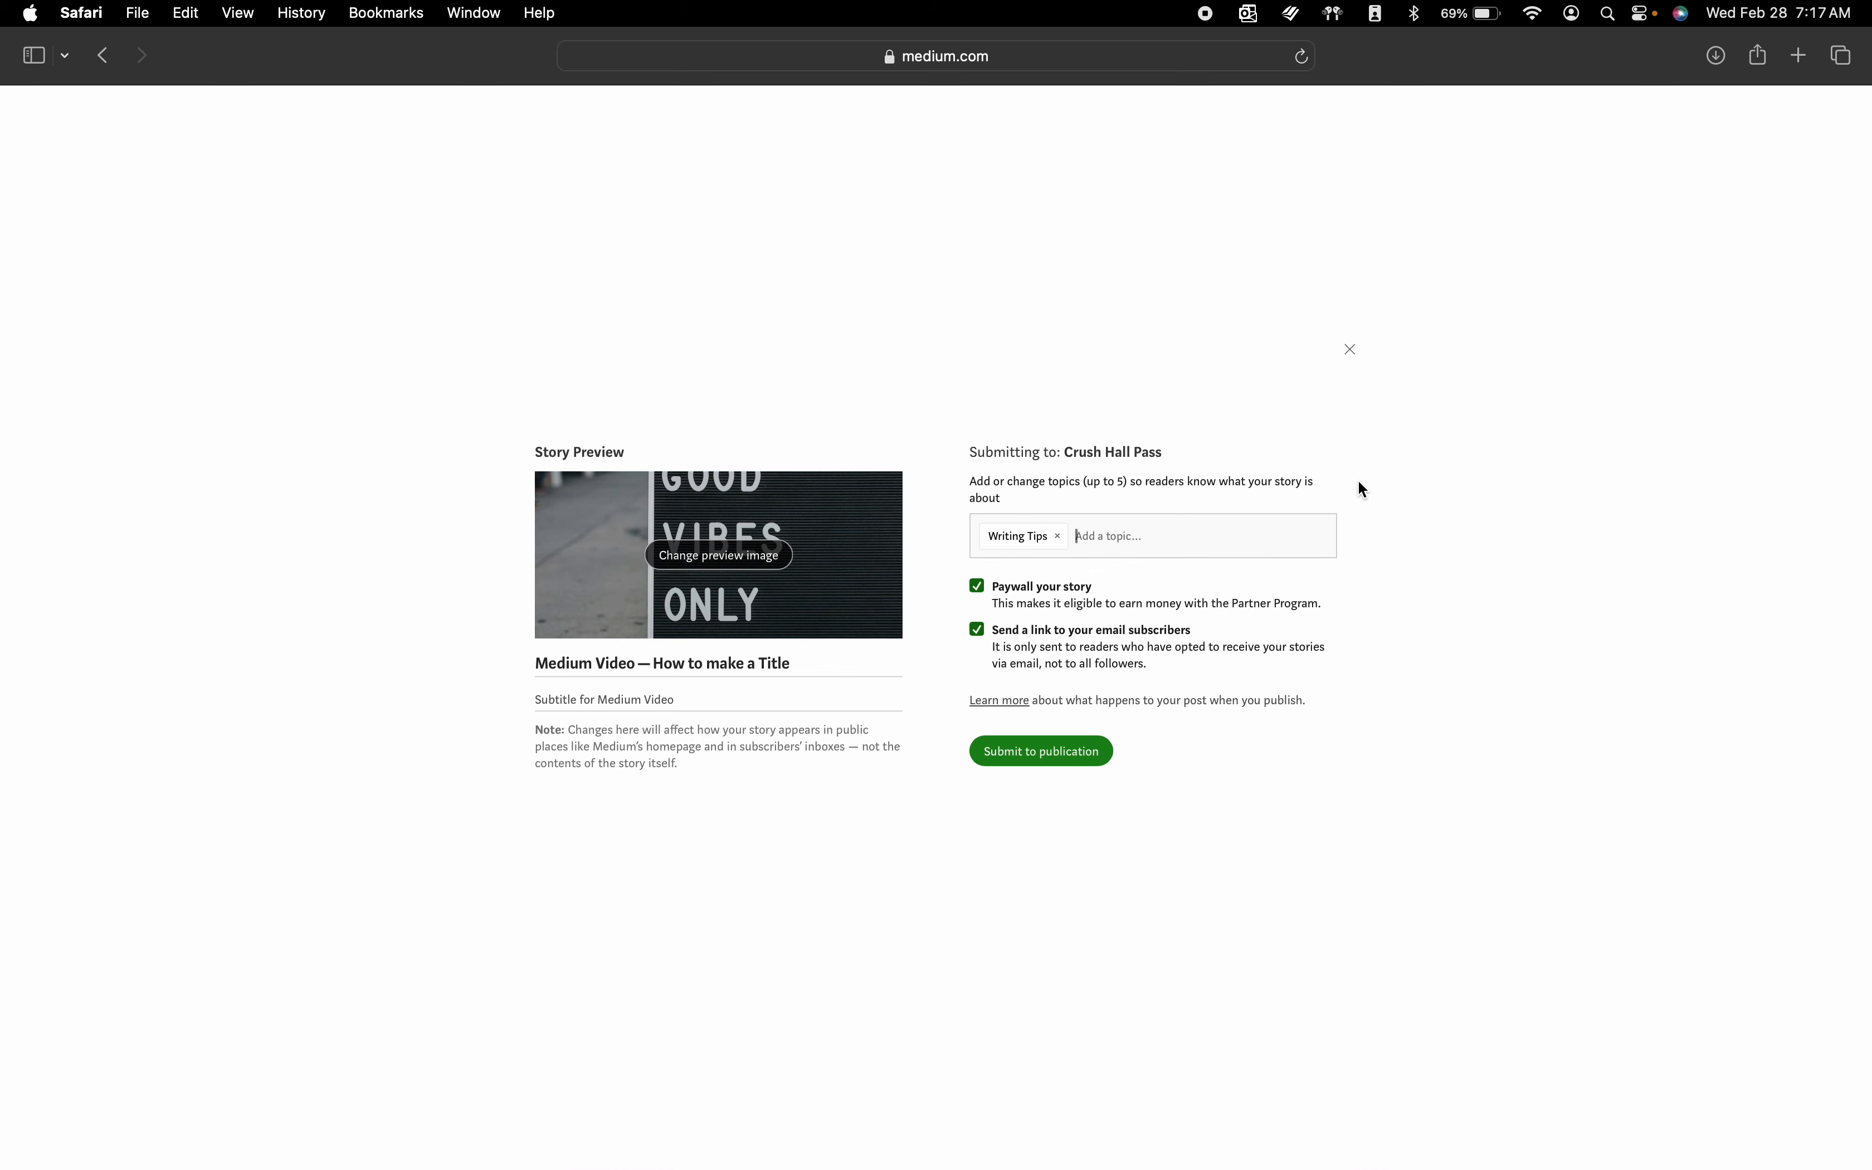
{"action": "type", "text": "Videos for Medium"}
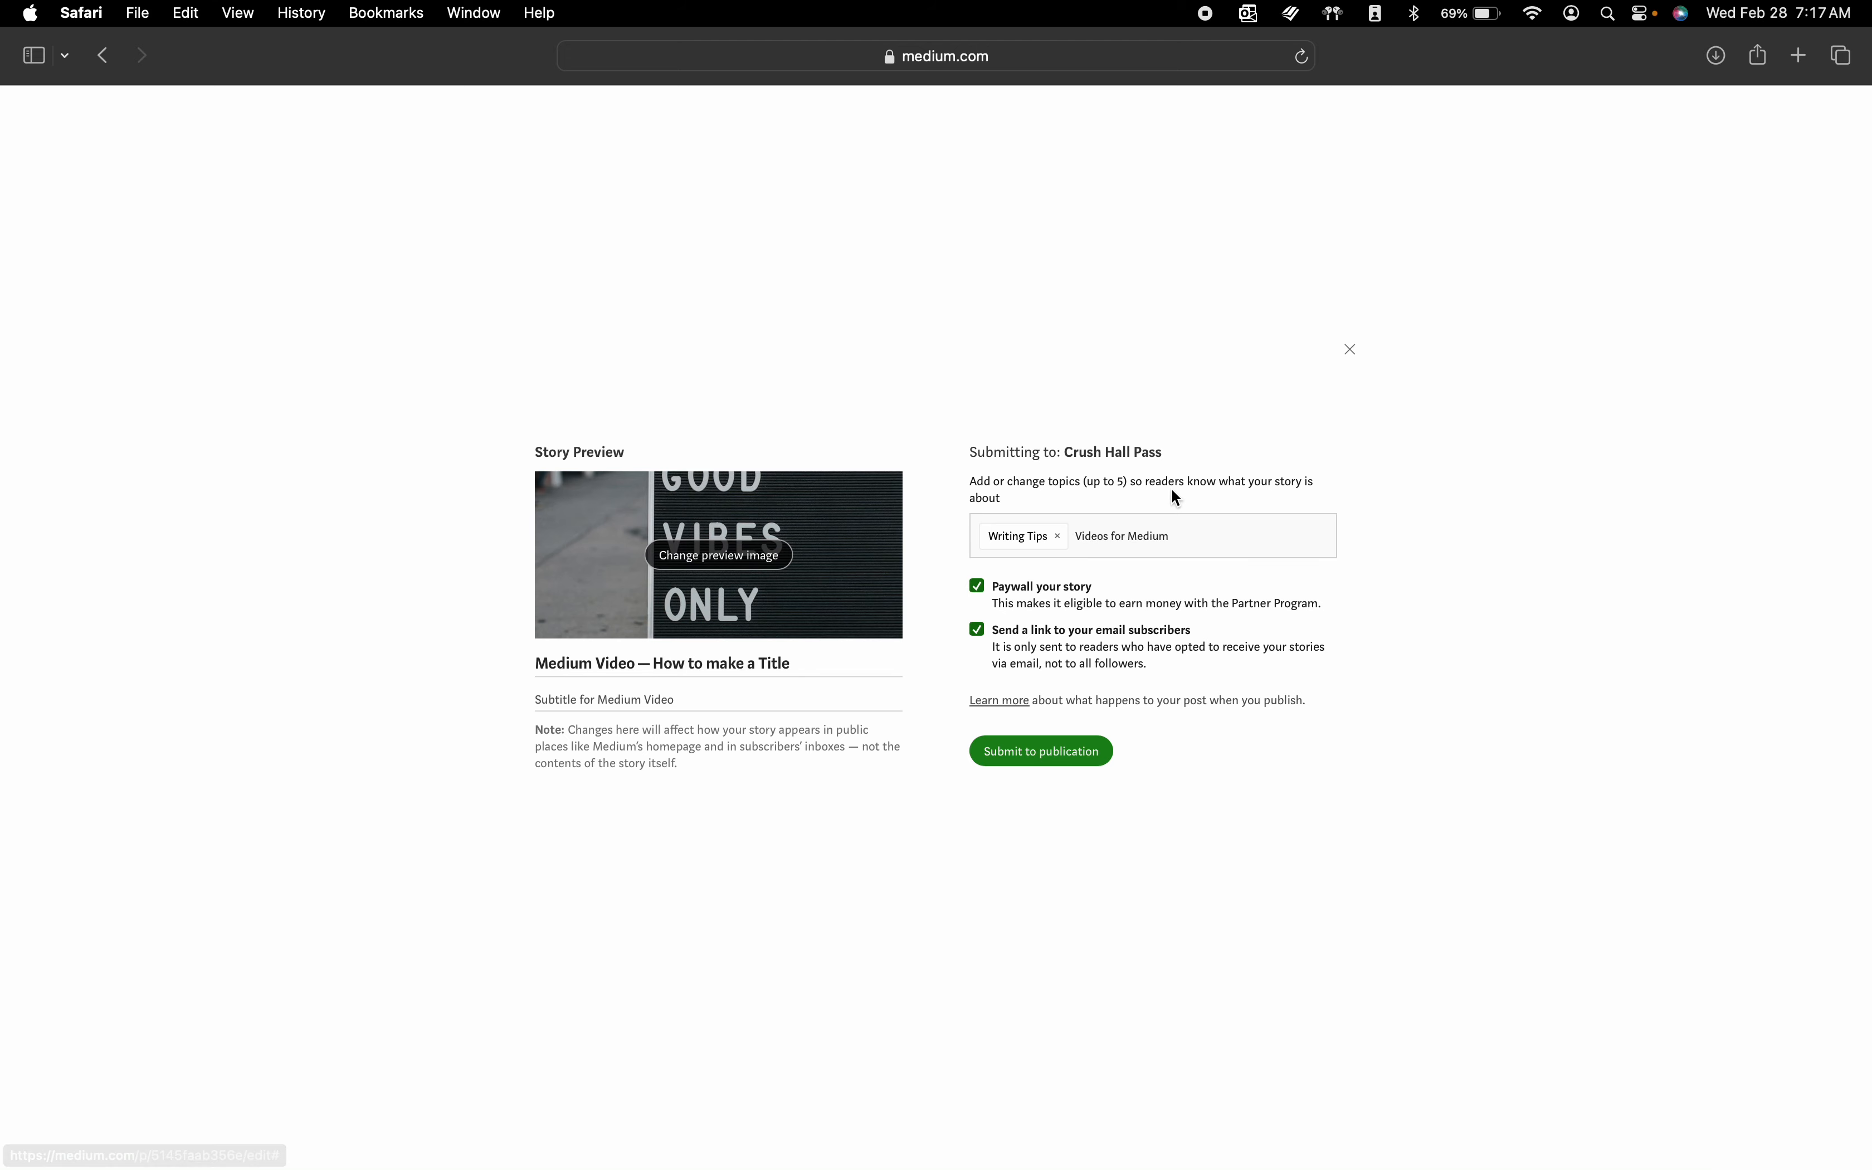
{"action": "key", "text": "BackSpace"}
{"action": "key", "text": "BackSpace"}
{"action": "key", "text": "BackSpace"}
{"action": "key", "text": "BackSpace"}
{"action": "key", "text": "BackSpace"}
{"action": "key", "text": "BackSpace"}
{"action": "key", "text": "BackSpace"}
{"action": "key", "text": "BackSpace"}
{"action": "key", "text": "BackSpace"}
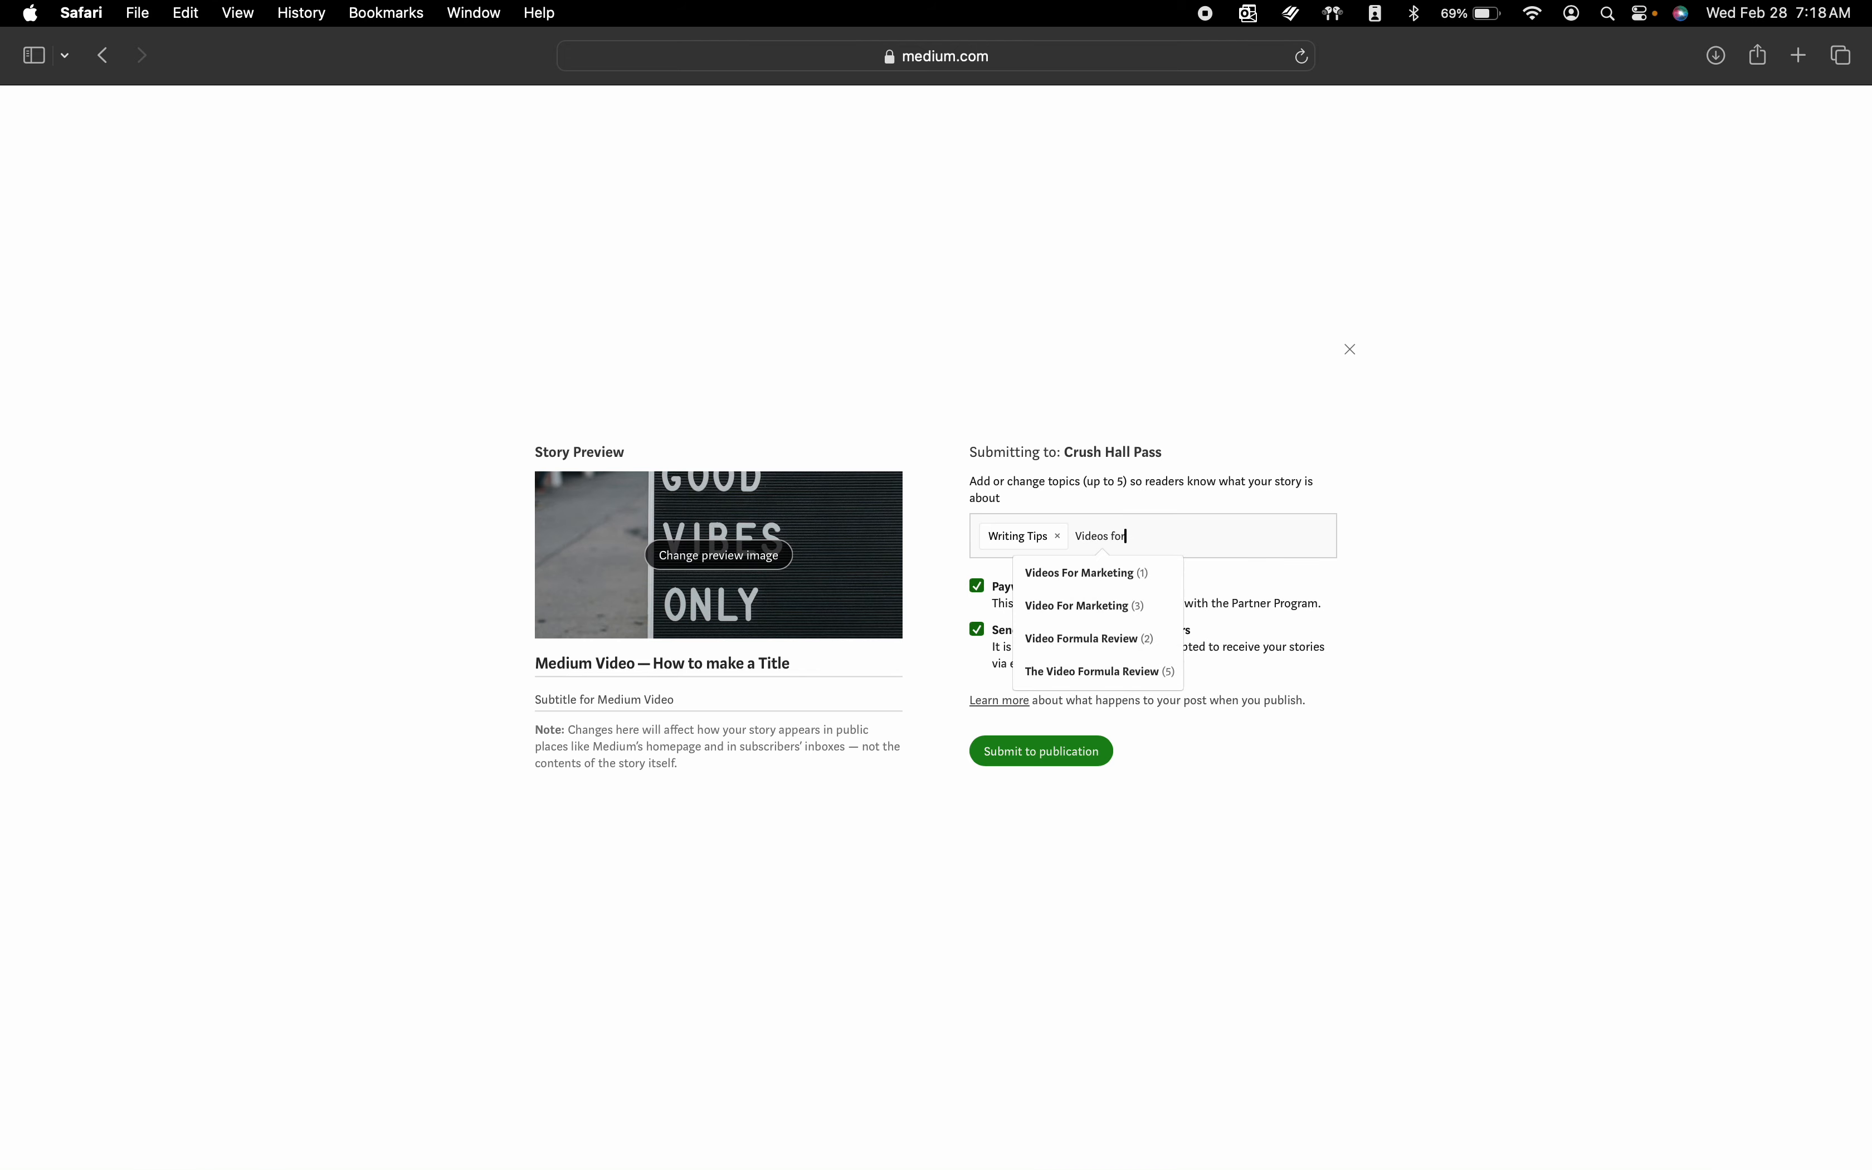
{"action": "key", "text": "BackSpace"}
{"action": "key", "text": "BackSpace"}
{"action": "key", "text": "BackSpace"}
{"action": "key", "text": "BackSpace"}
{"action": "key", "text": "BackSpace"}
{"action": "key", "text": "BackSpace"}
{"action": "key", "text": "BackSpace"}
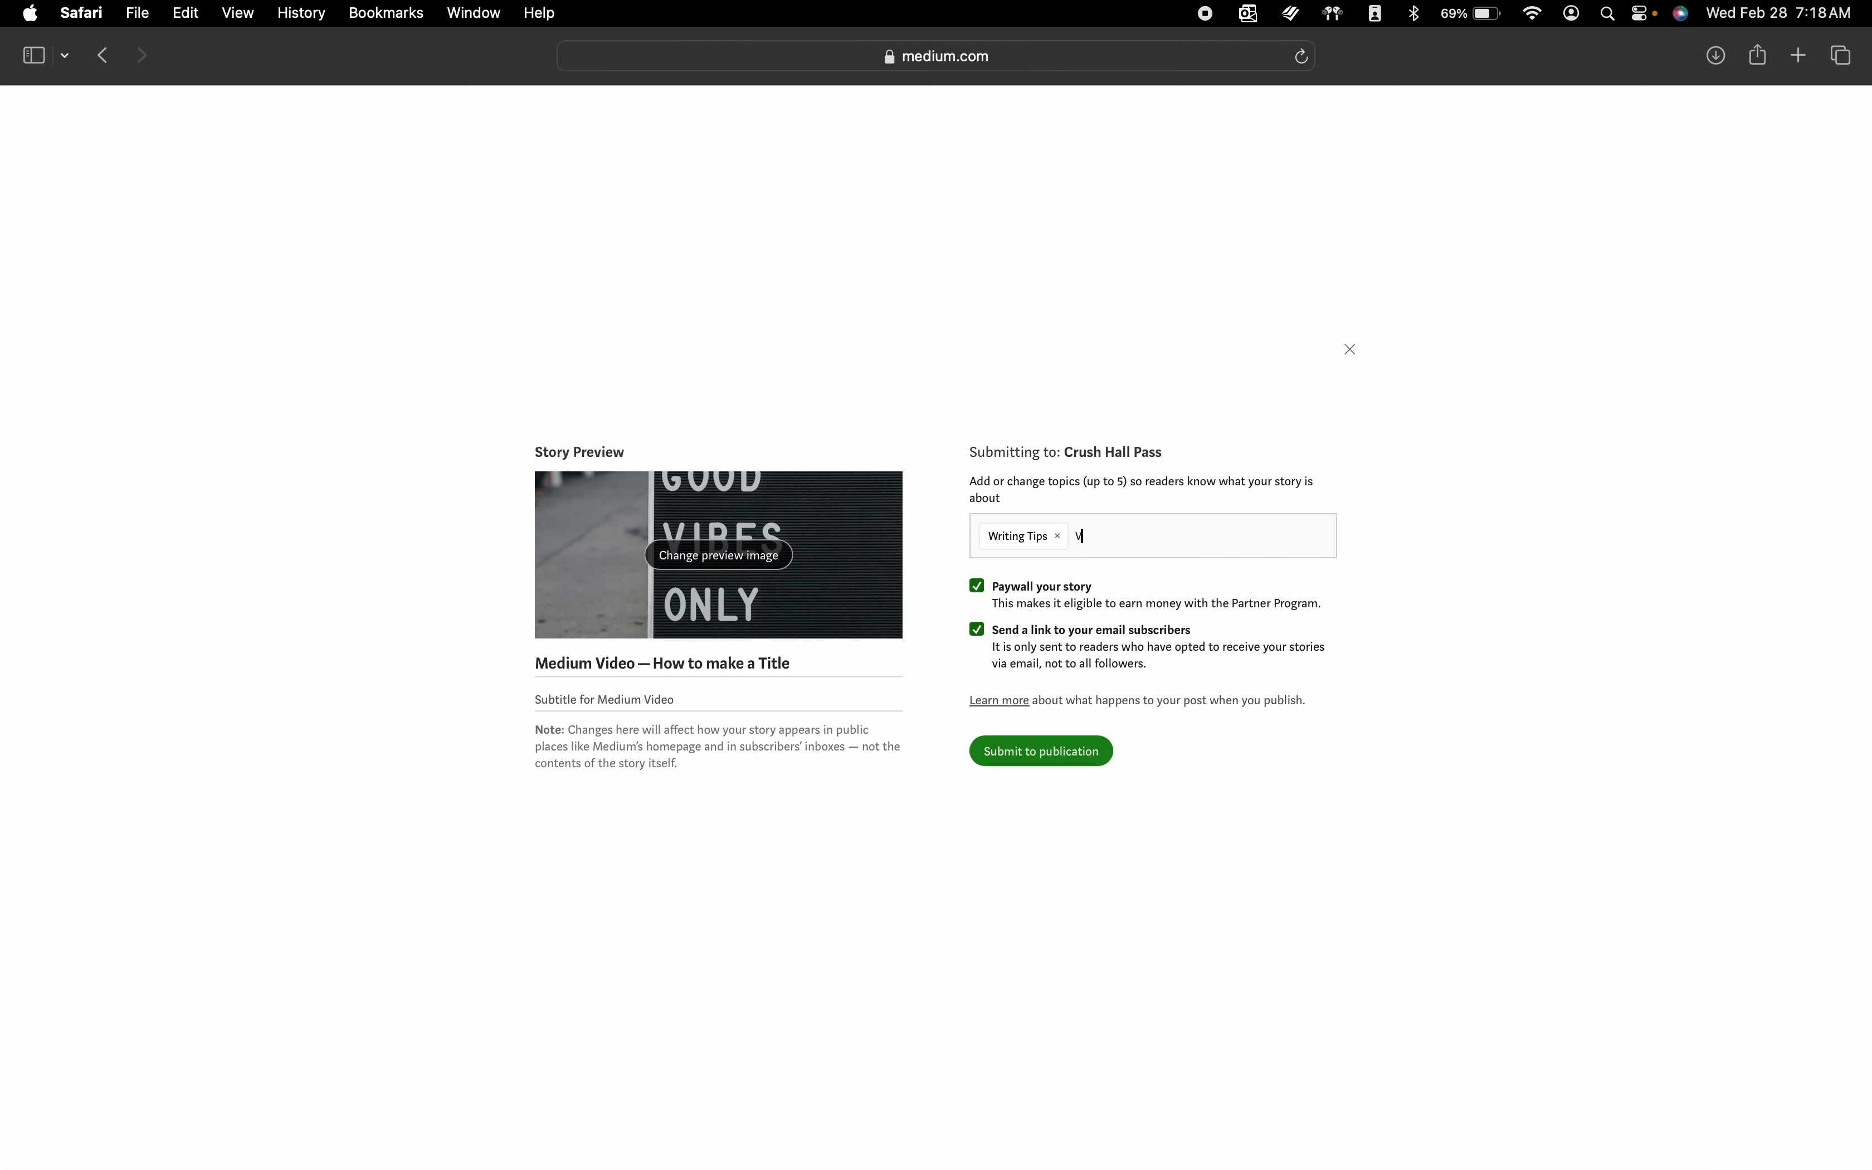
{"action": "key", "text": "BackSpace"}
Step: Add the topics "Medium Tips" and "Medium Tips And Tricks" to the story submission
{"action": "type", "text": "Medium"}
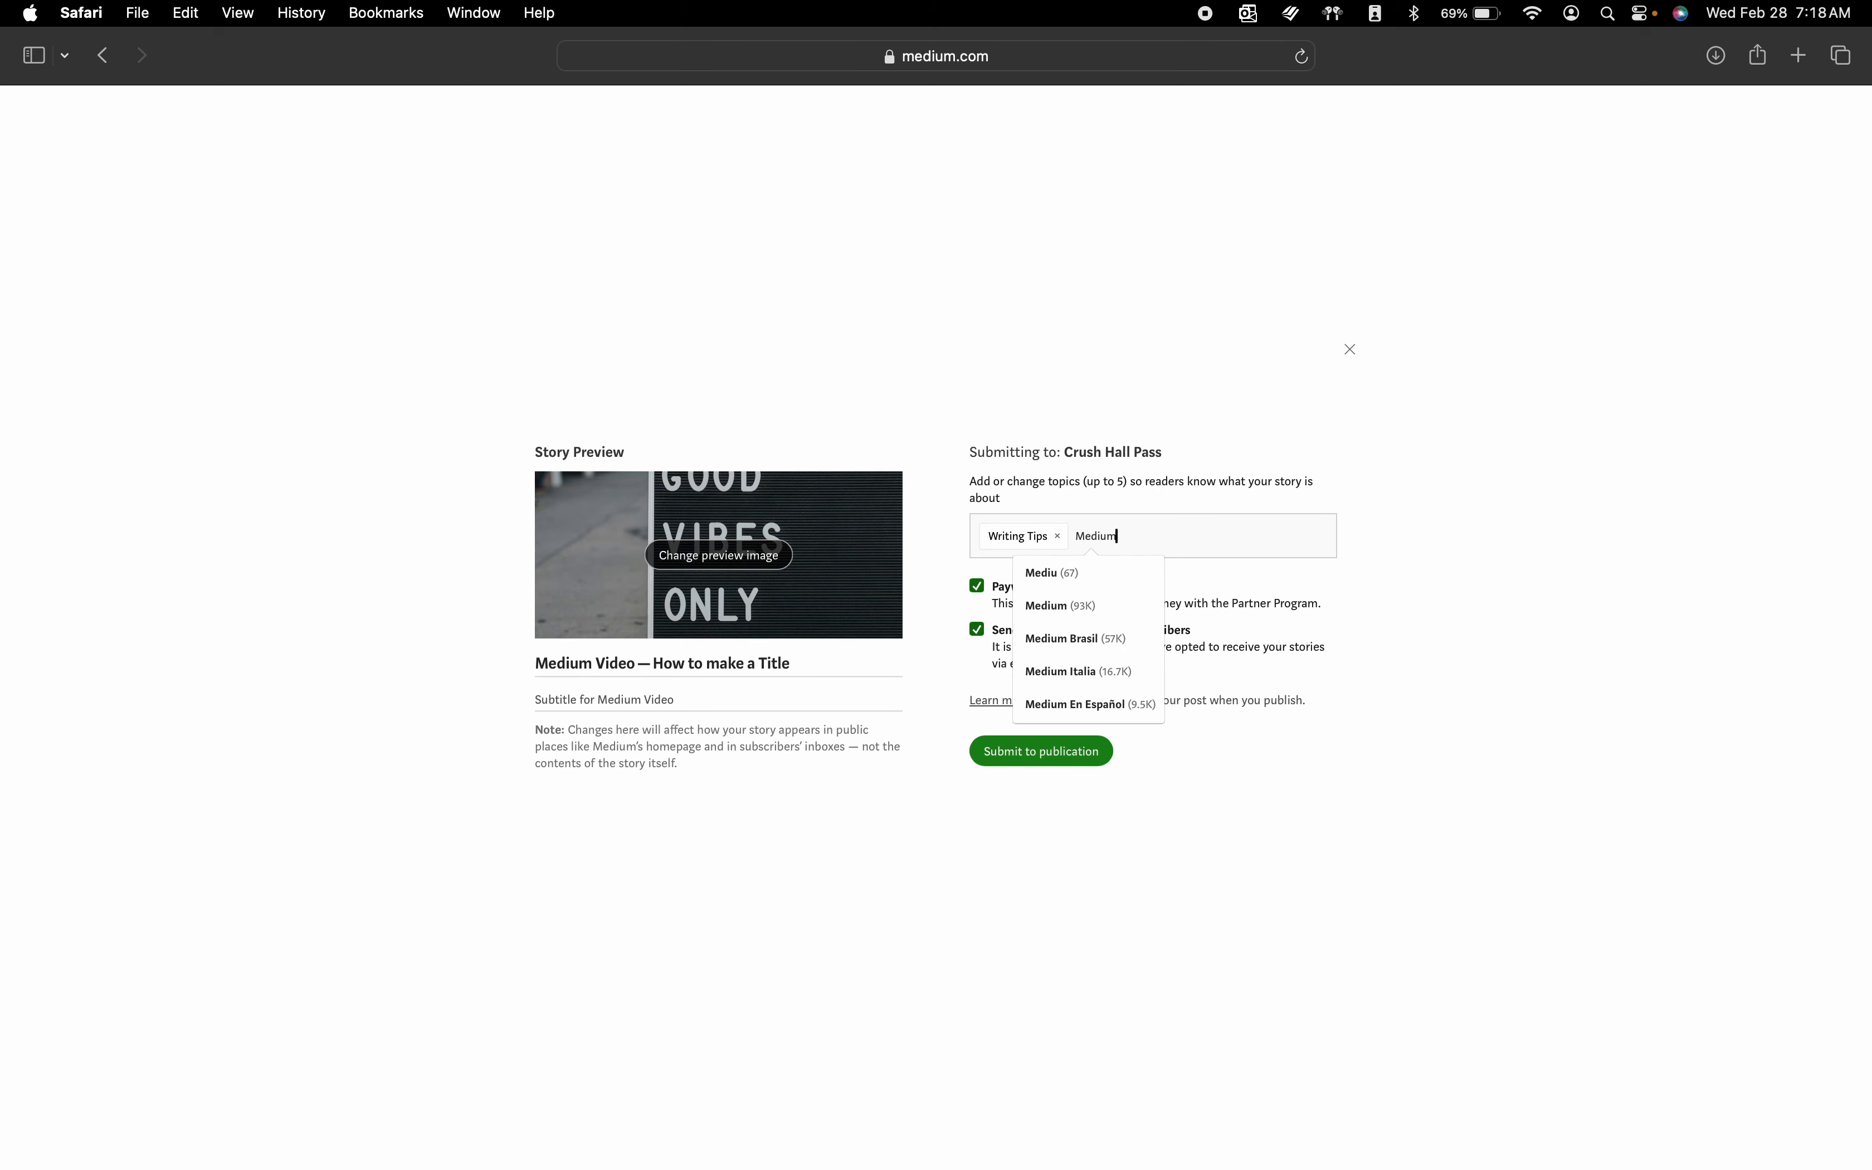
{"action": "type", "text": " Tips"}
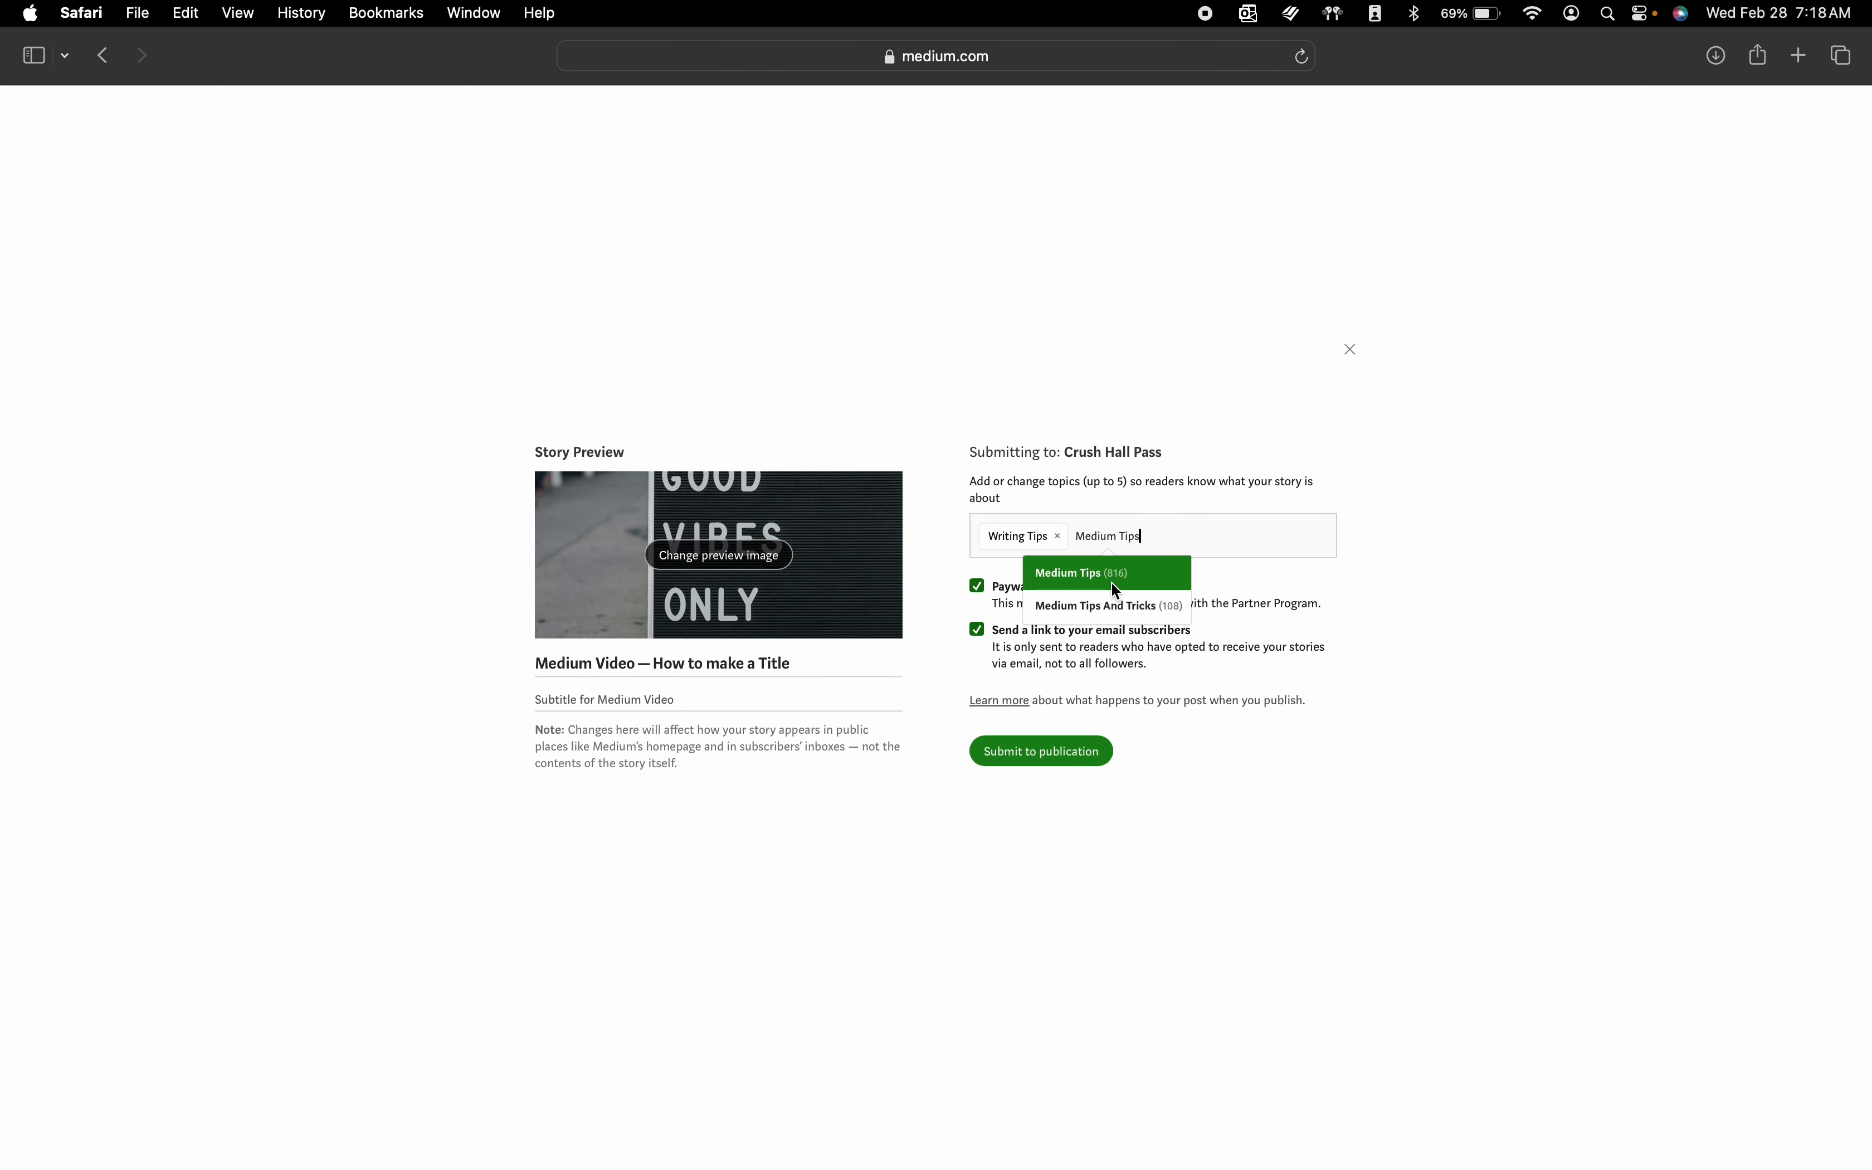
{"action": "left_click", "coordinate": [1112, 586]}
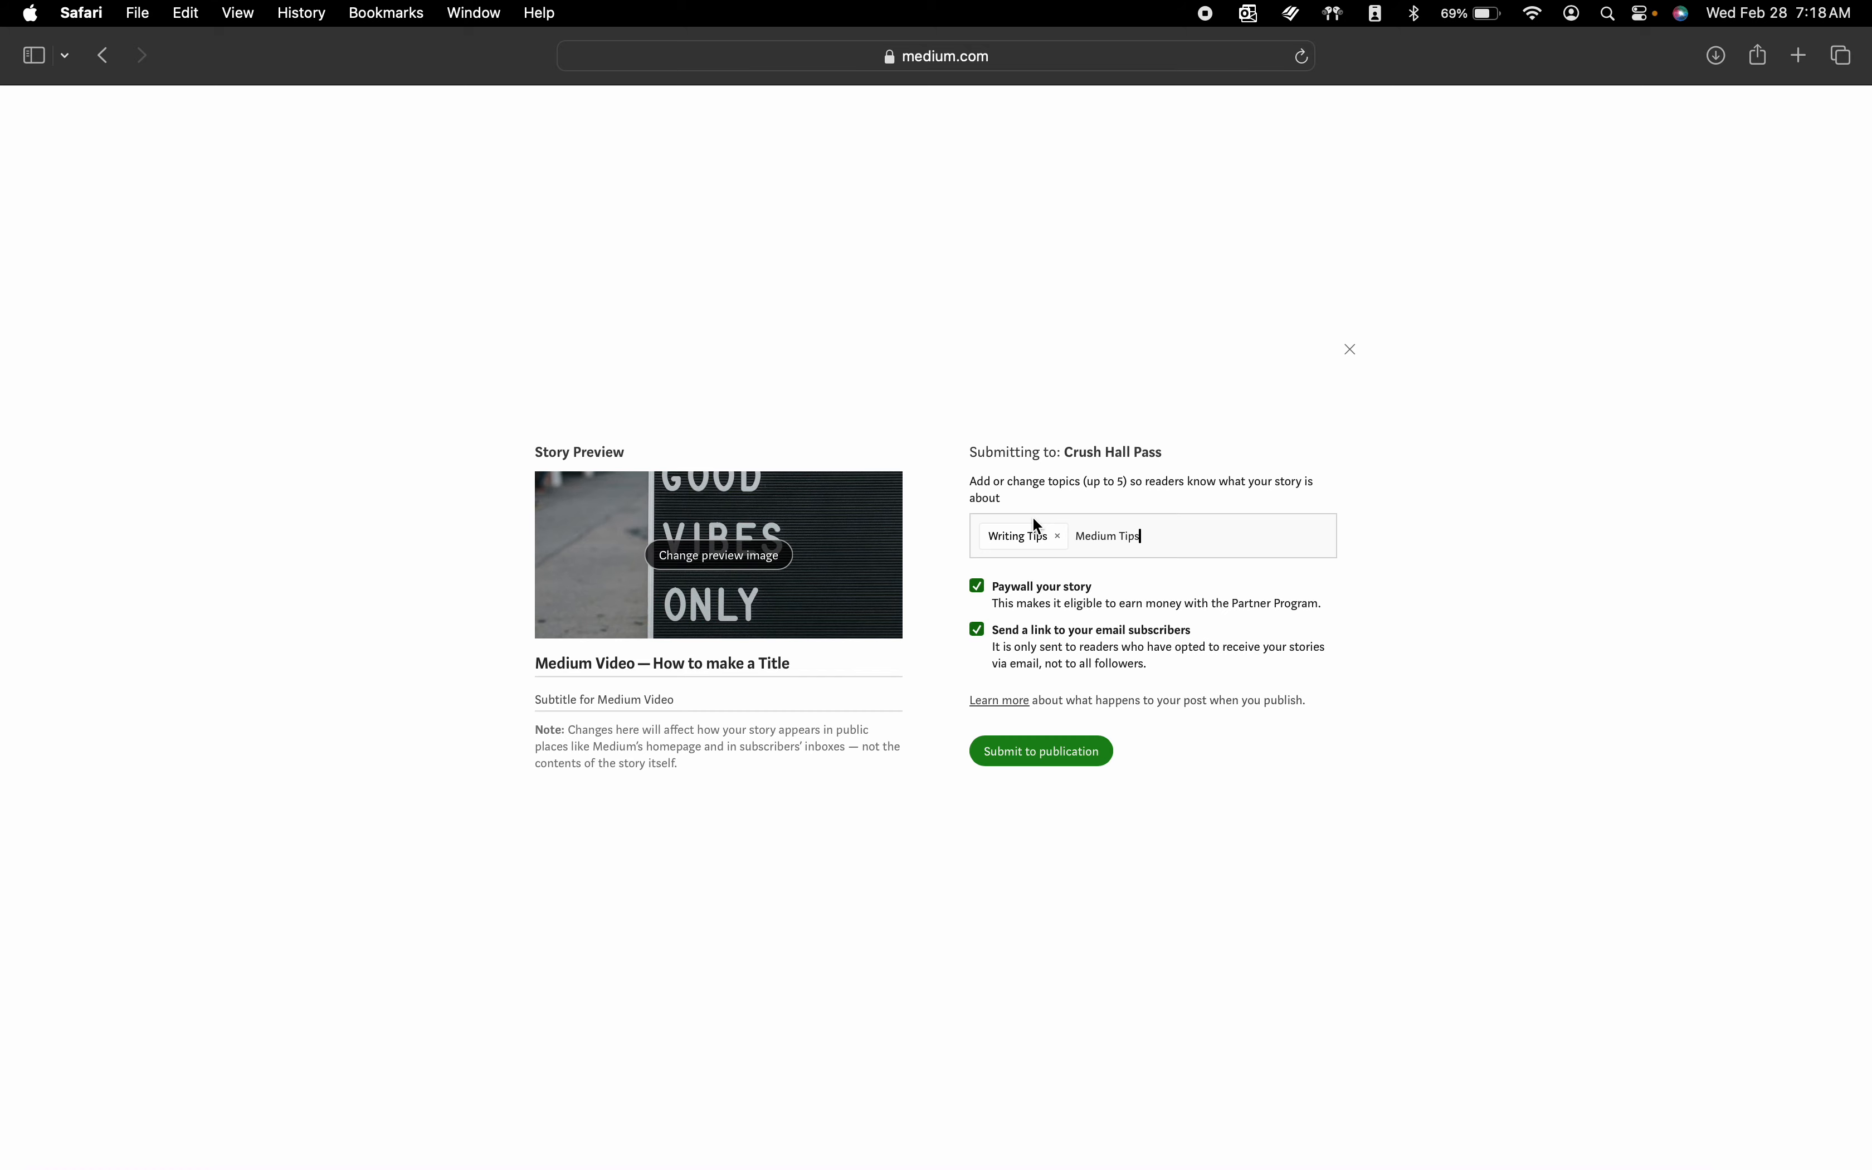
{"action": "left_click", "coordinate": [1037, 525]}
{"action": "left_click", "coordinate": [1139, 587]}
{"action": "type", "text": "medium"}
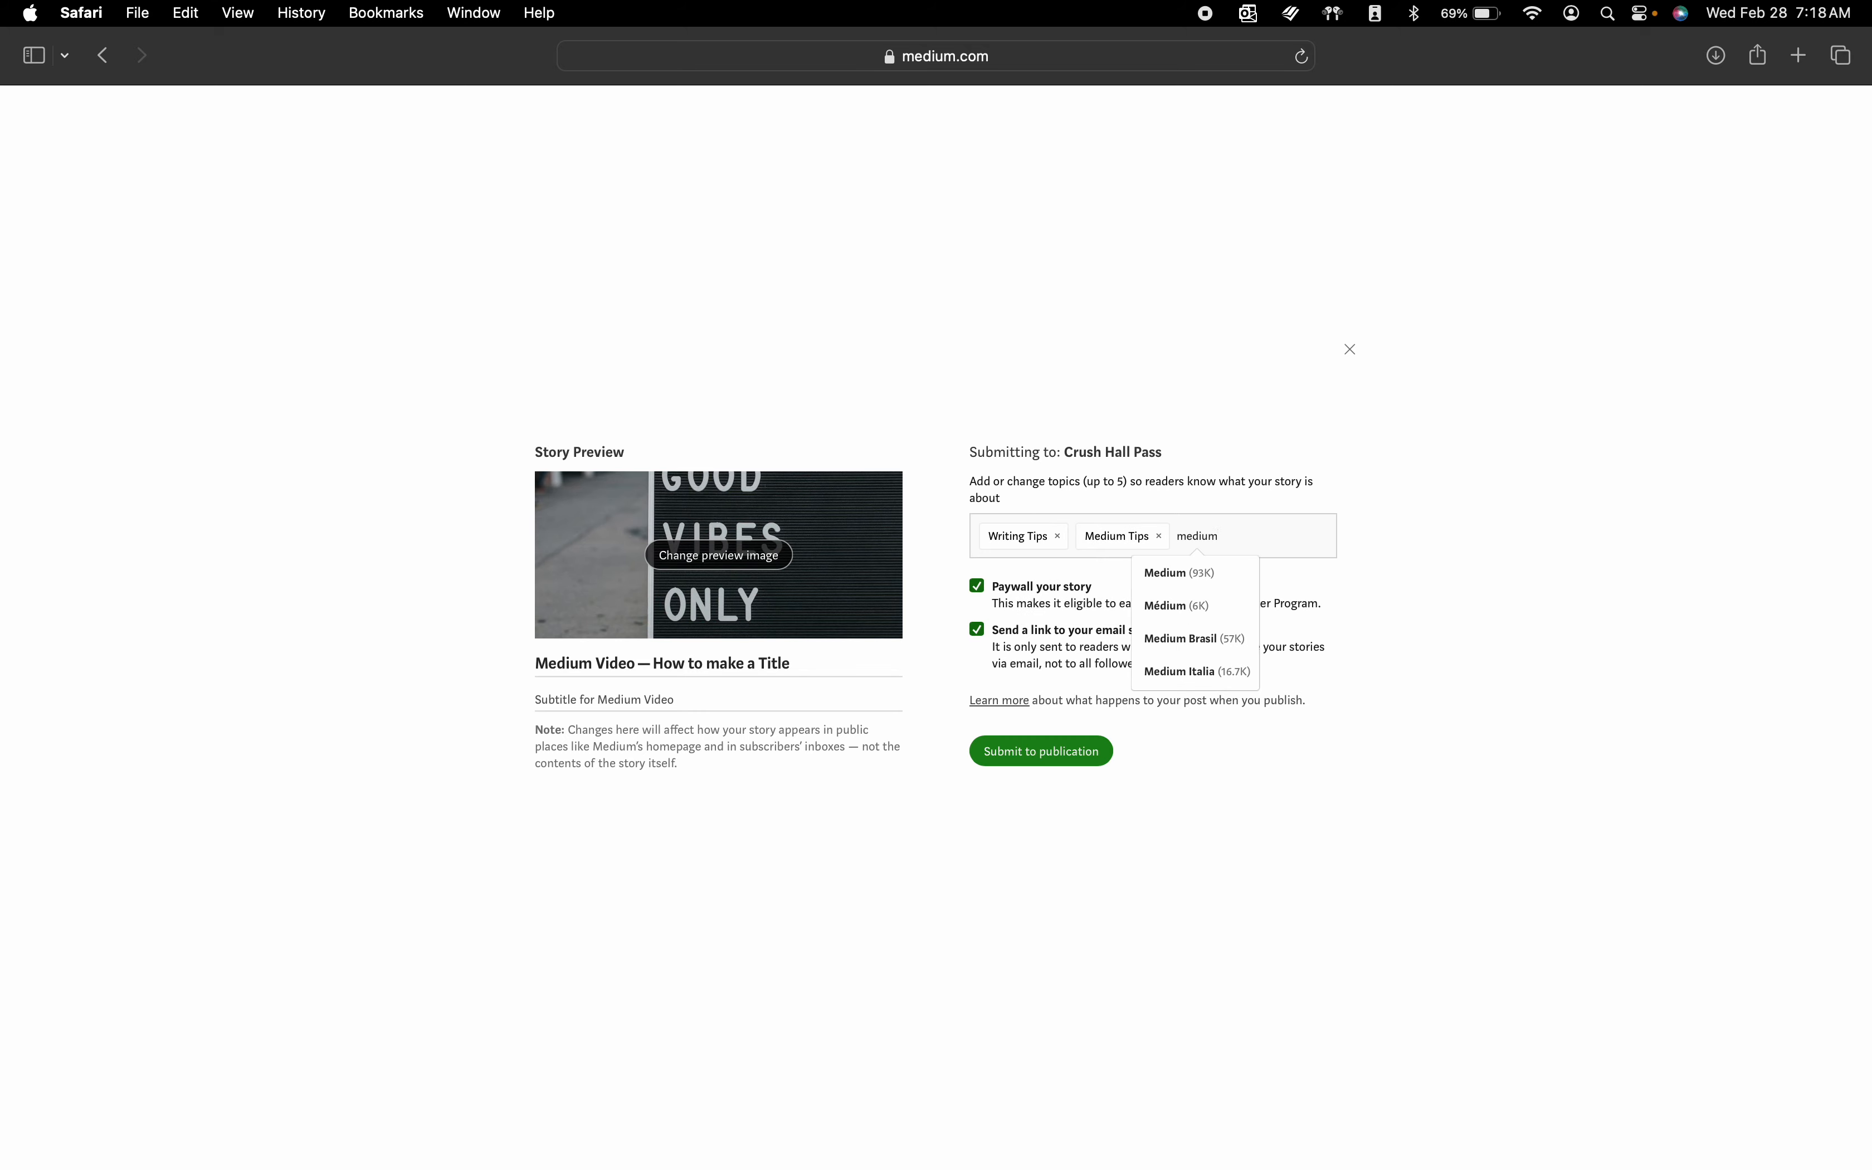
{"action": "type", "text": " tips"}
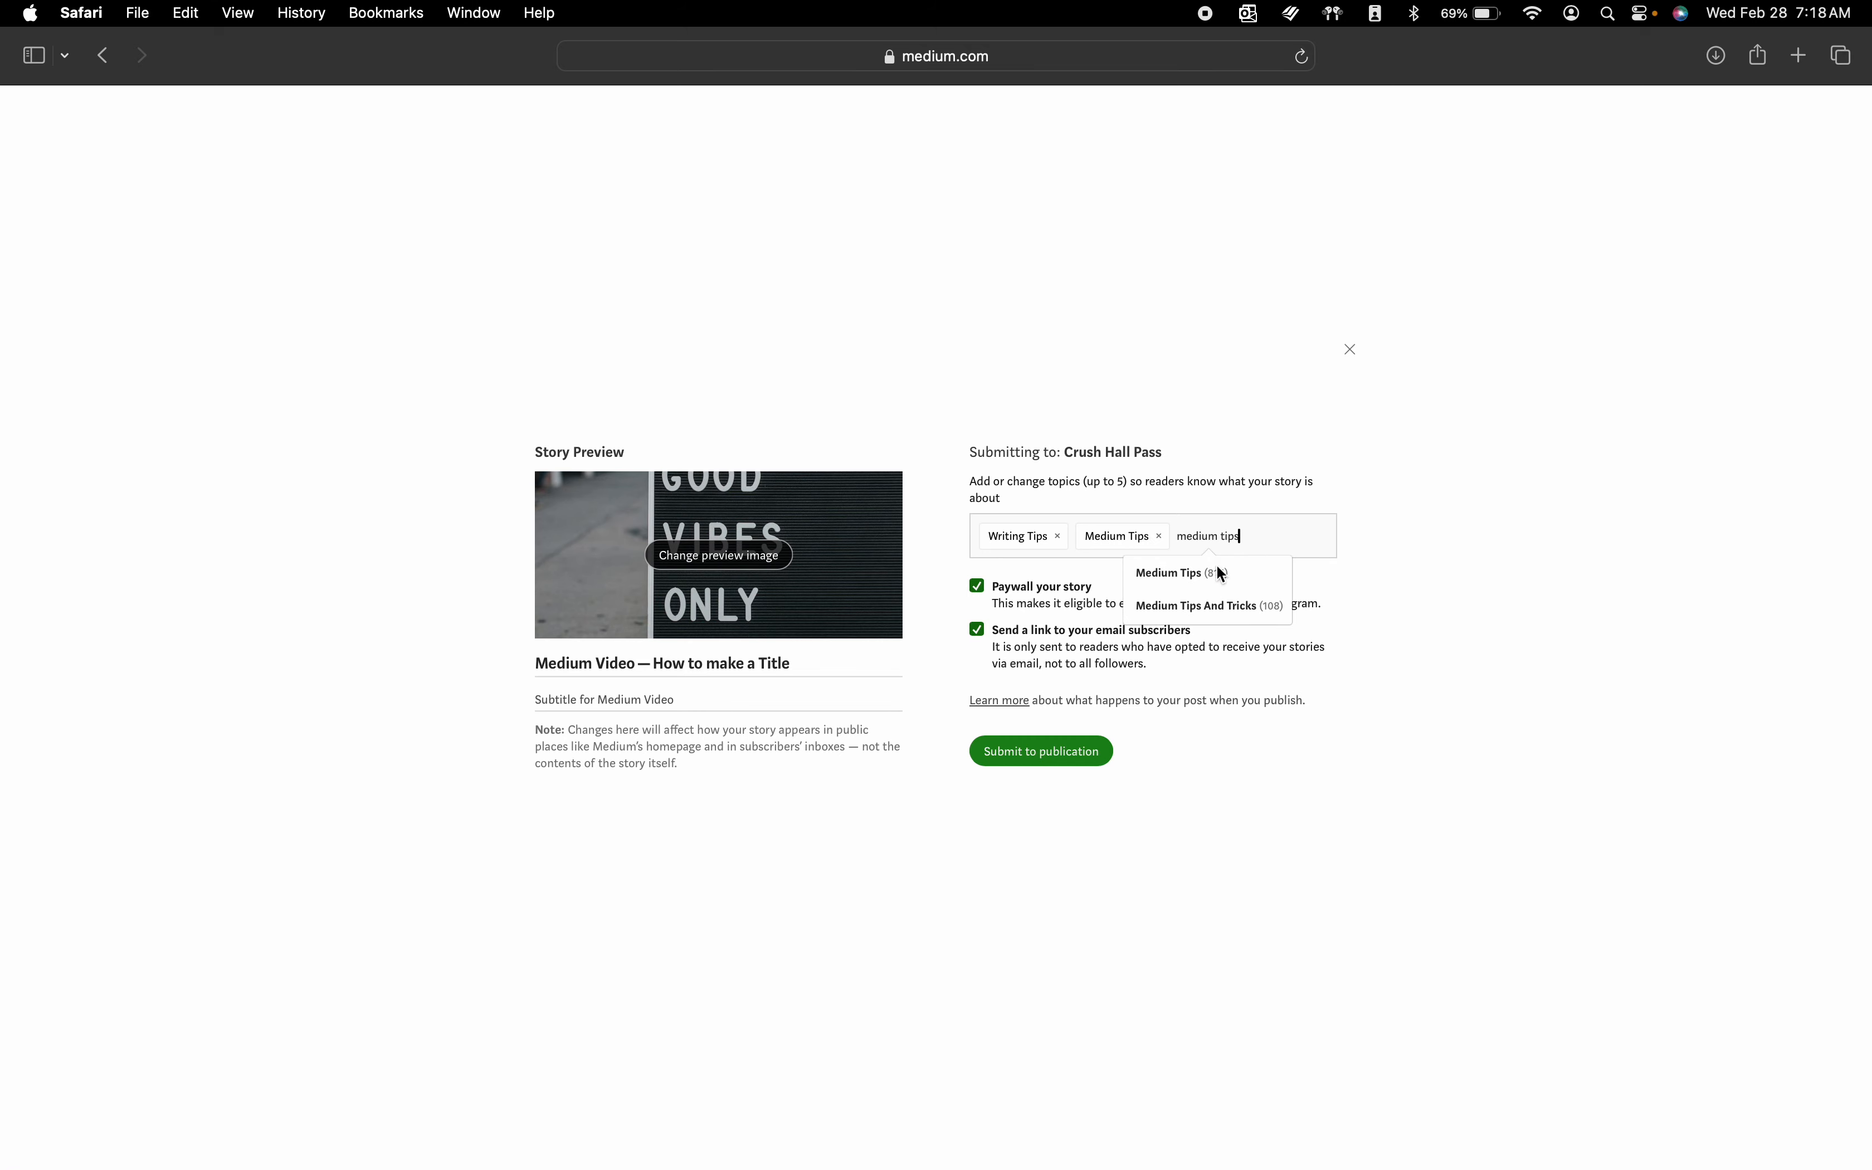
{"action": "left_click", "coordinate": [1229, 610]}
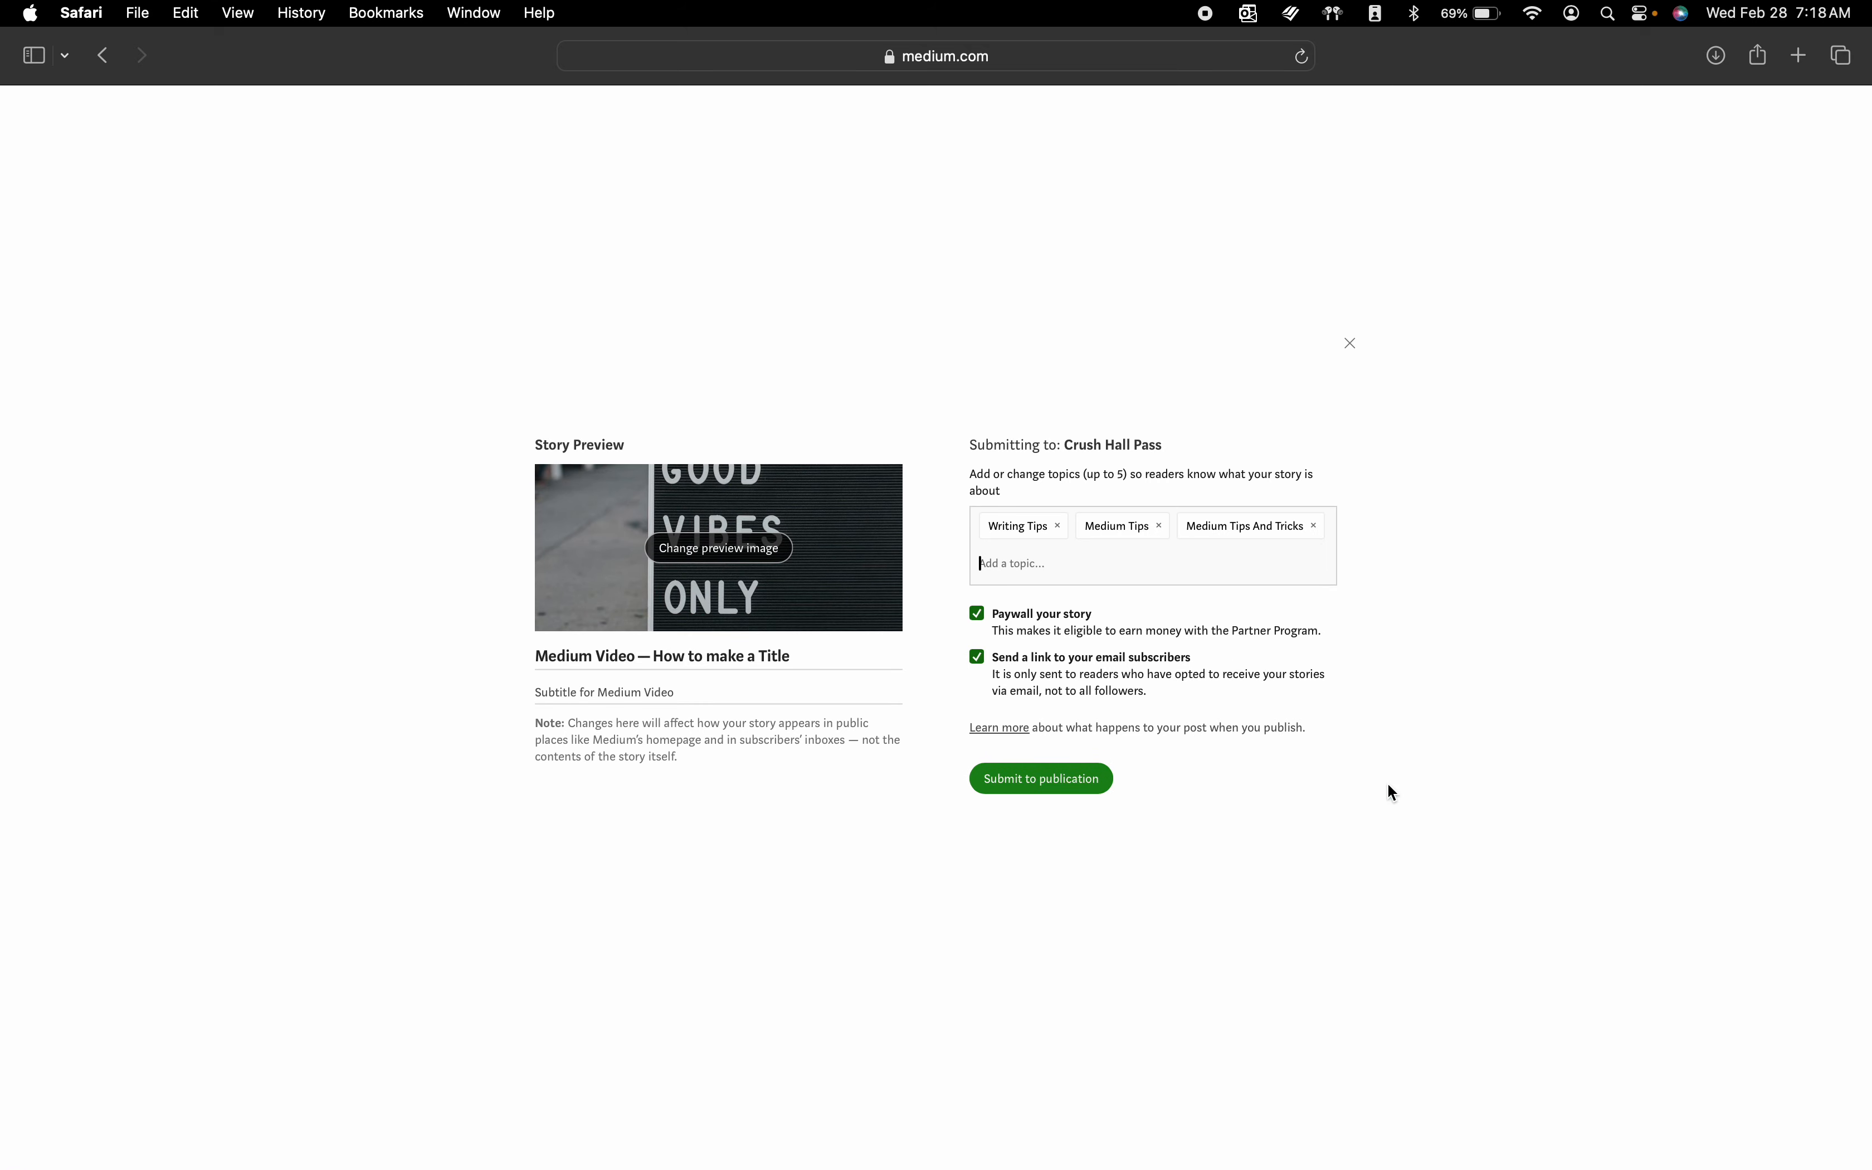
Step: Submit the story to the Crush Hall Pass publication and return to the draft
{"action": "left_click", "coordinate": [1038, 782]}
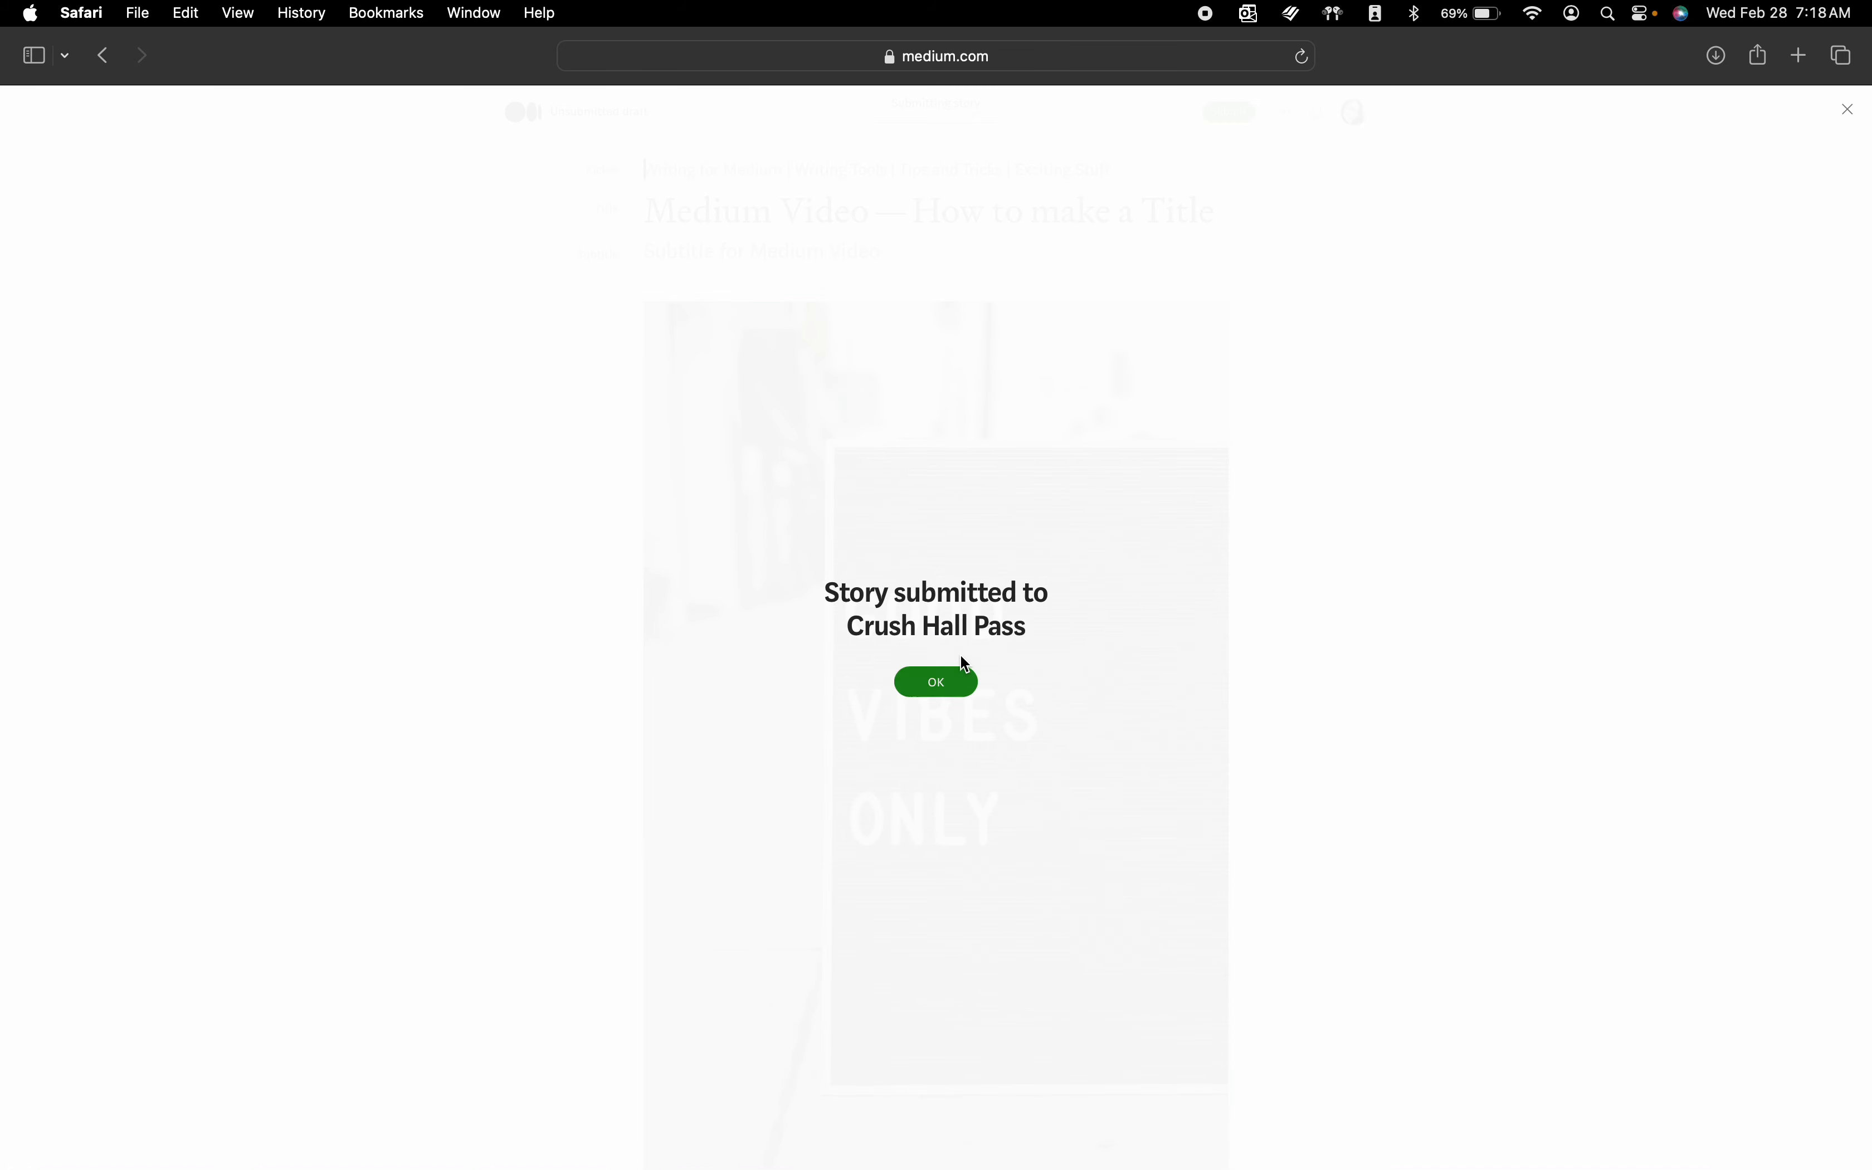
{"action": "left_click", "coordinate": [950, 685]}
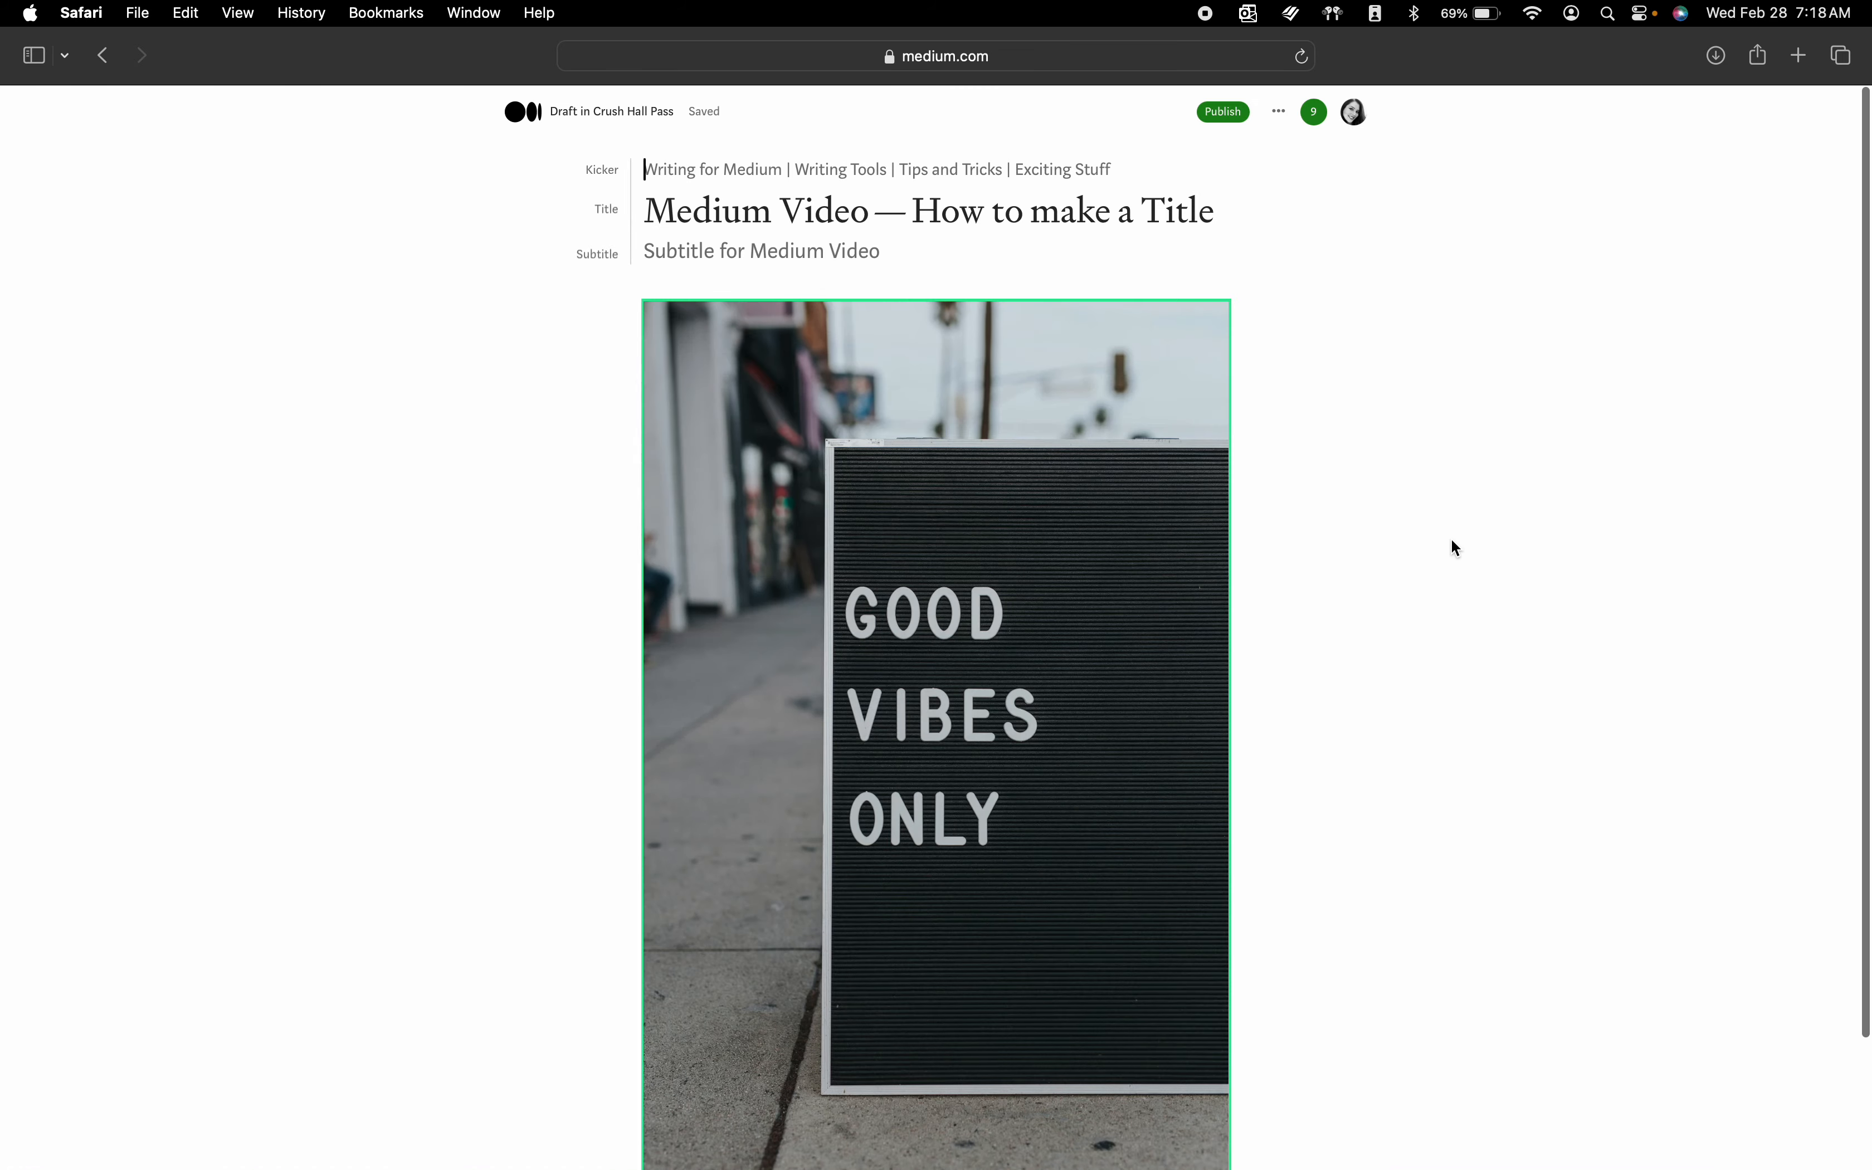